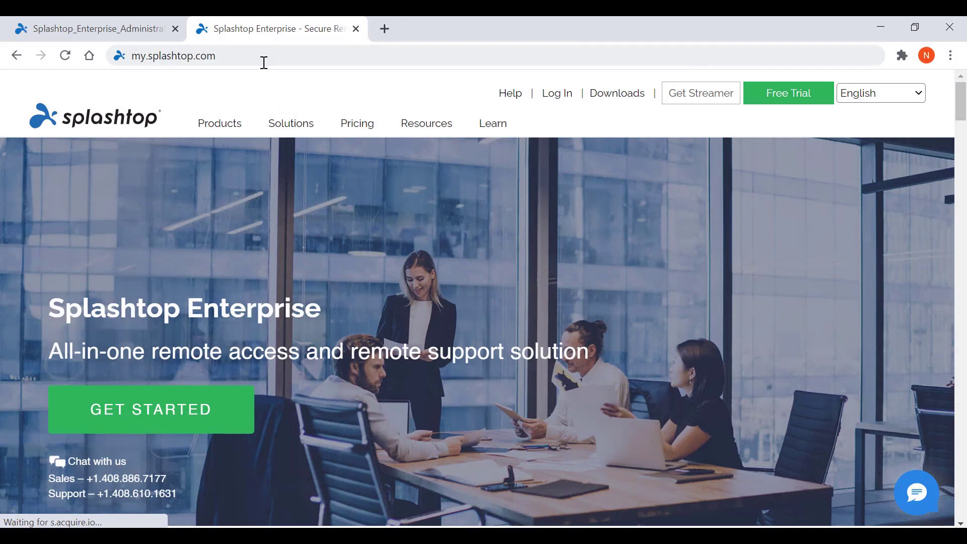
Reload my.splashtop.com and log in to the Splashtop Enterprise console
click(263, 62)
key(Return)
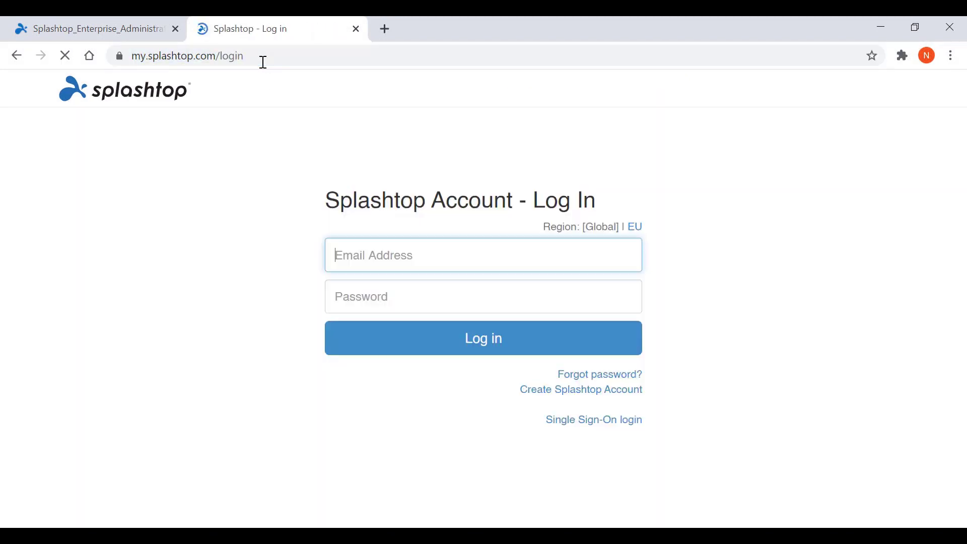
click(461, 354)
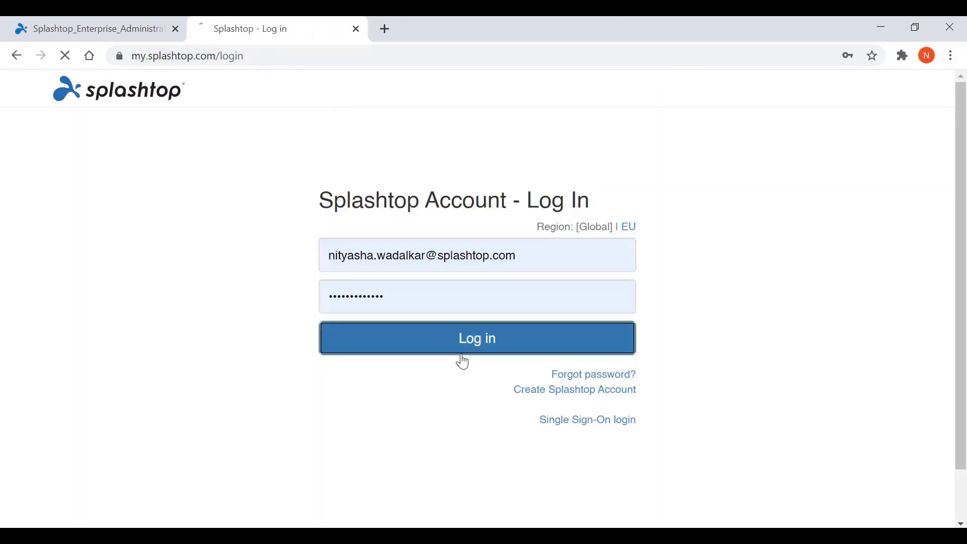
Go to Management > Deployment and start a new deployment package
click(417, 91)
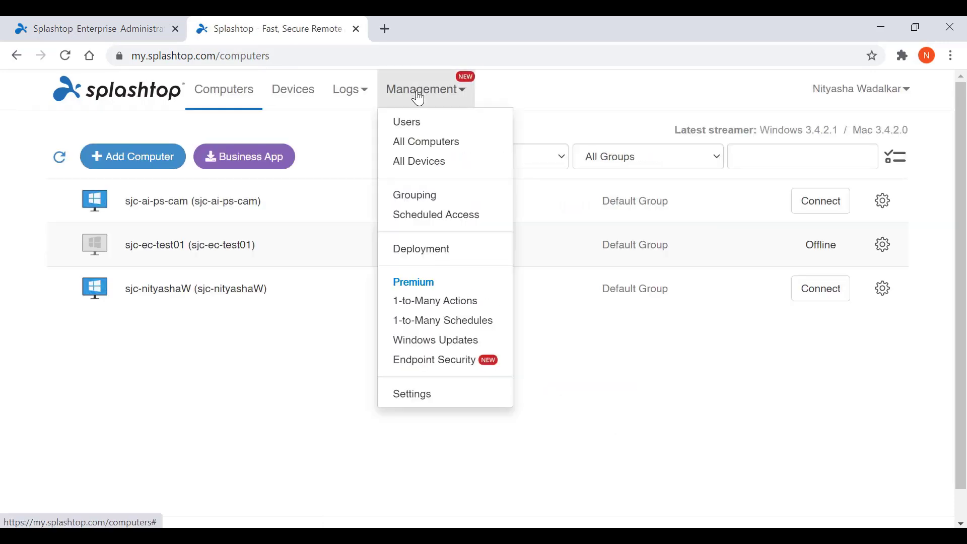
click(431, 258)
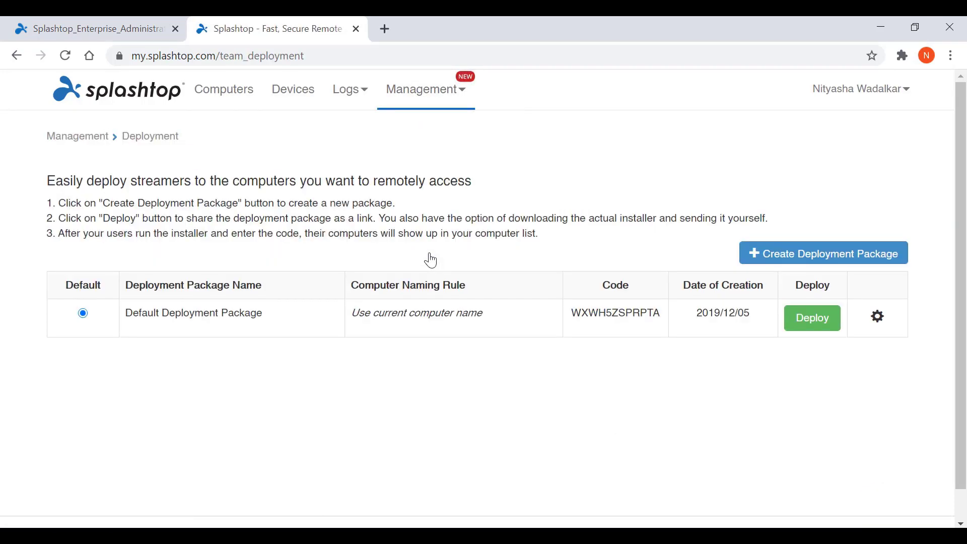
click(800, 264)
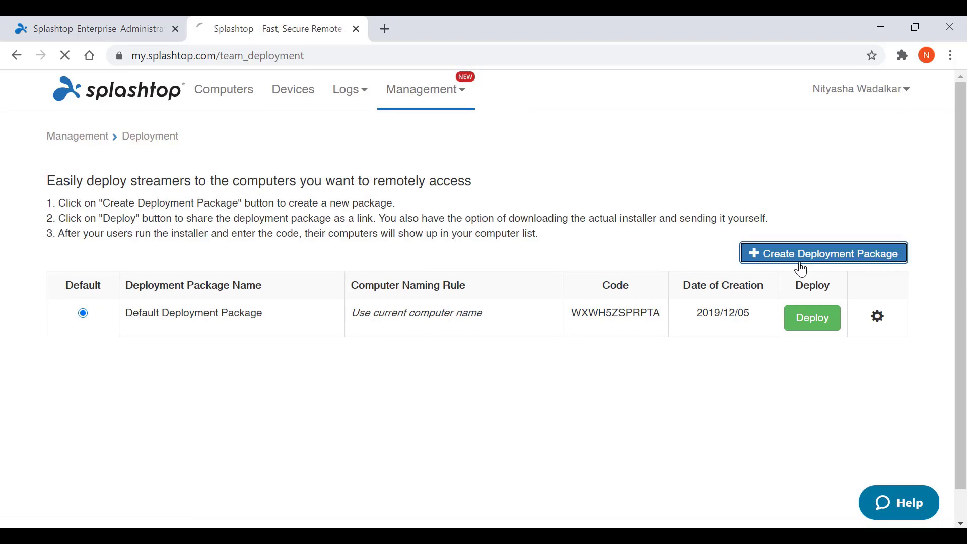
Name the package 'Pkg 1' and review the General, Security, Sound and Proxy defaults down to Save
click(644, 222)
text(Pkg 1)
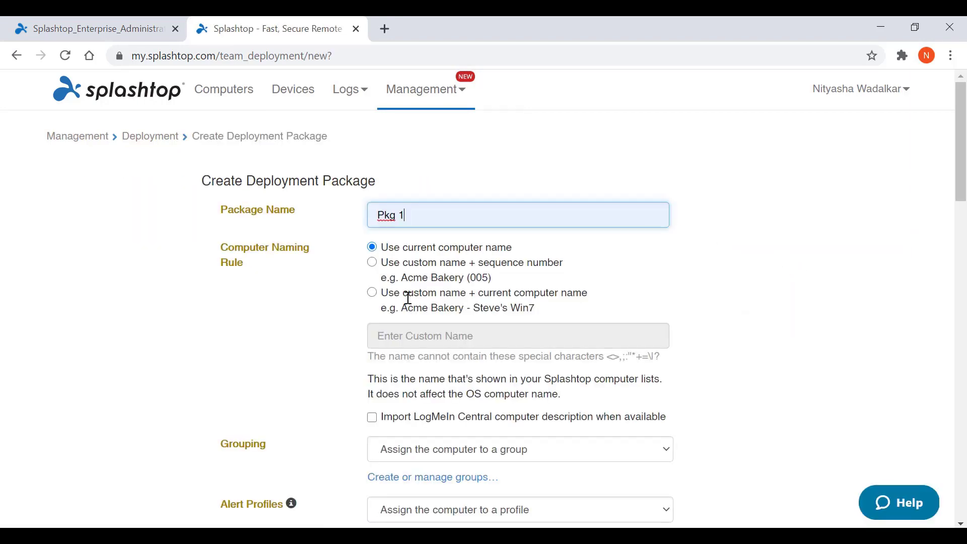
scroll(426, 375, down, 2)
scroll(427, 373, down, 2)
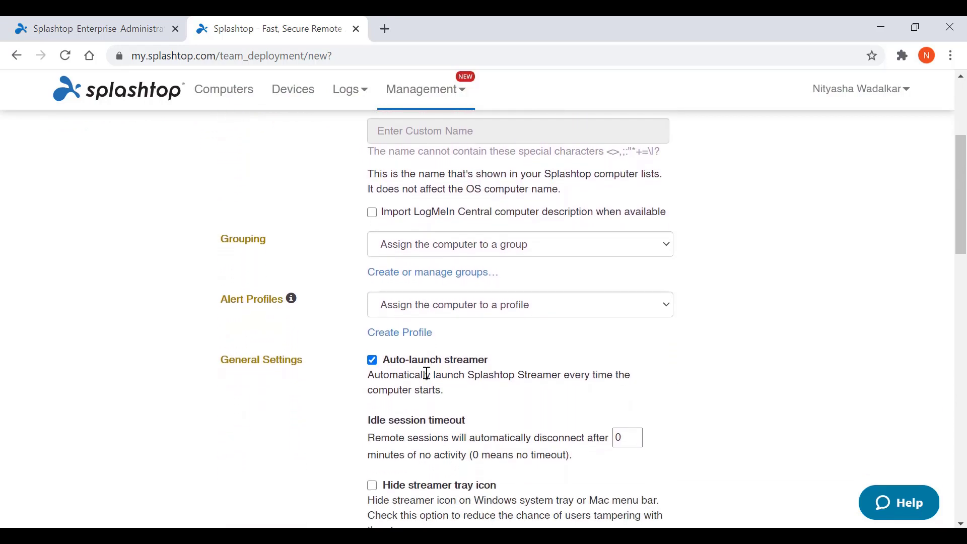
scroll(426, 374, down, 2)
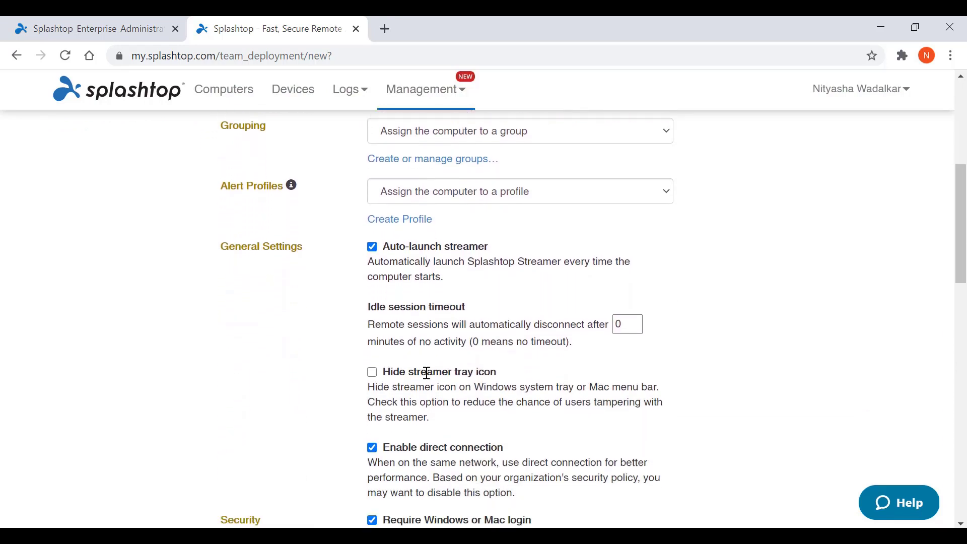
scroll(426, 373, down, 3)
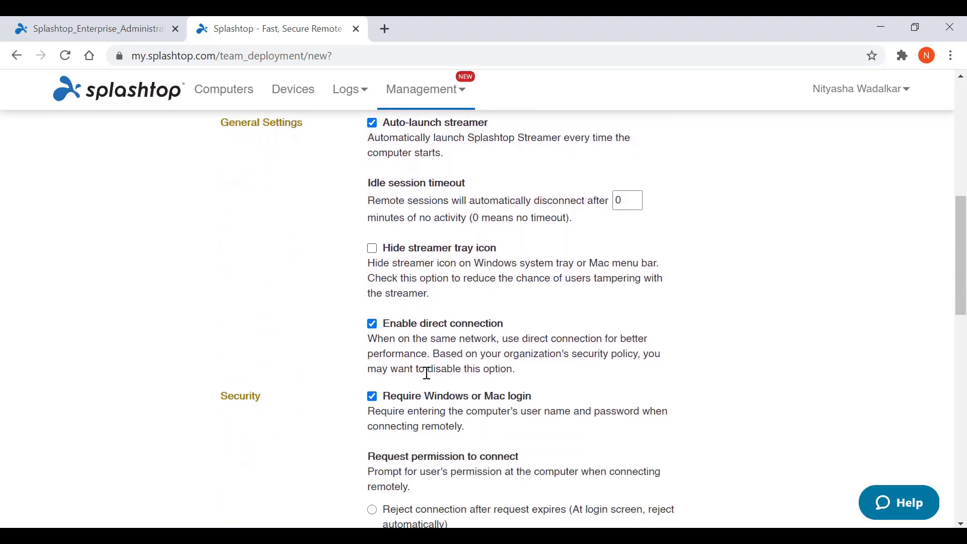
scroll(427, 374, down, 3)
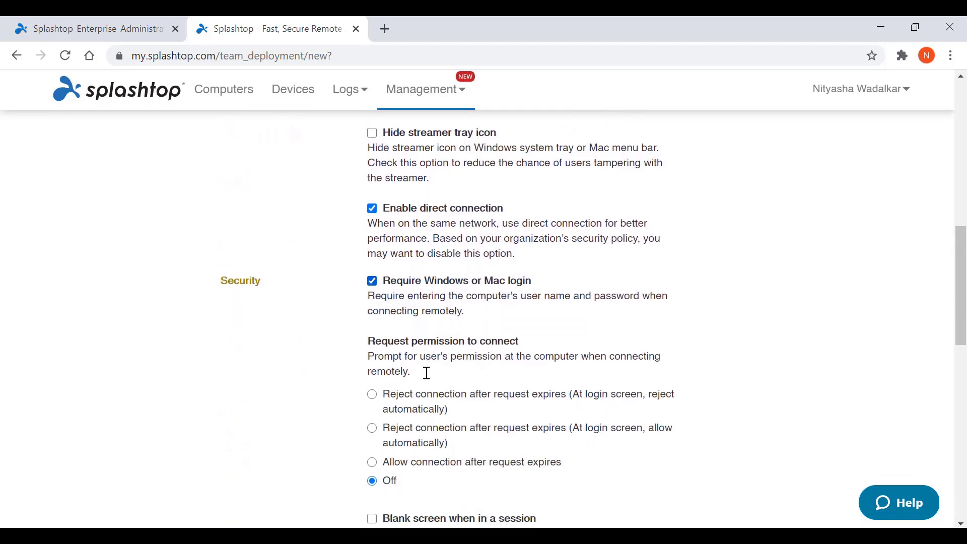
scroll(427, 373, down, 2)
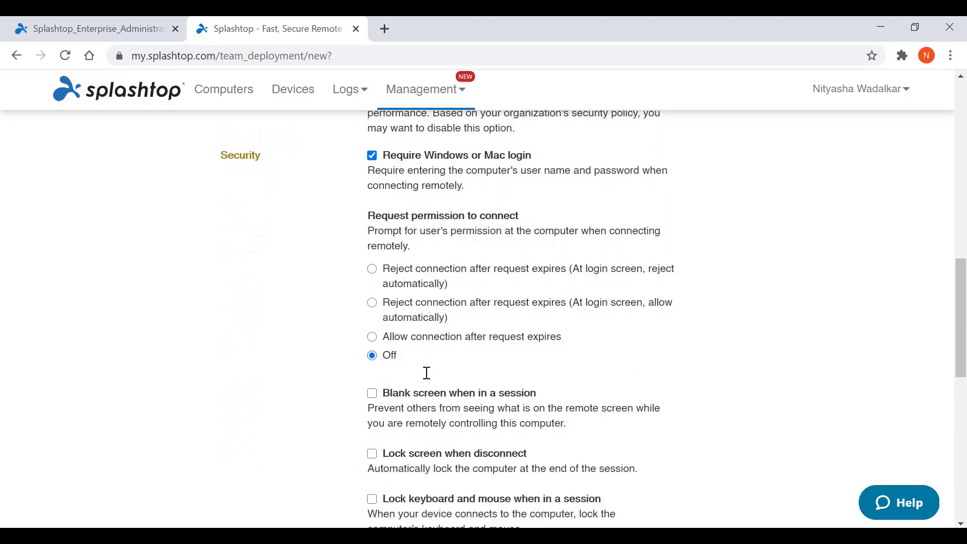
scroll(427, 373, down, 2)
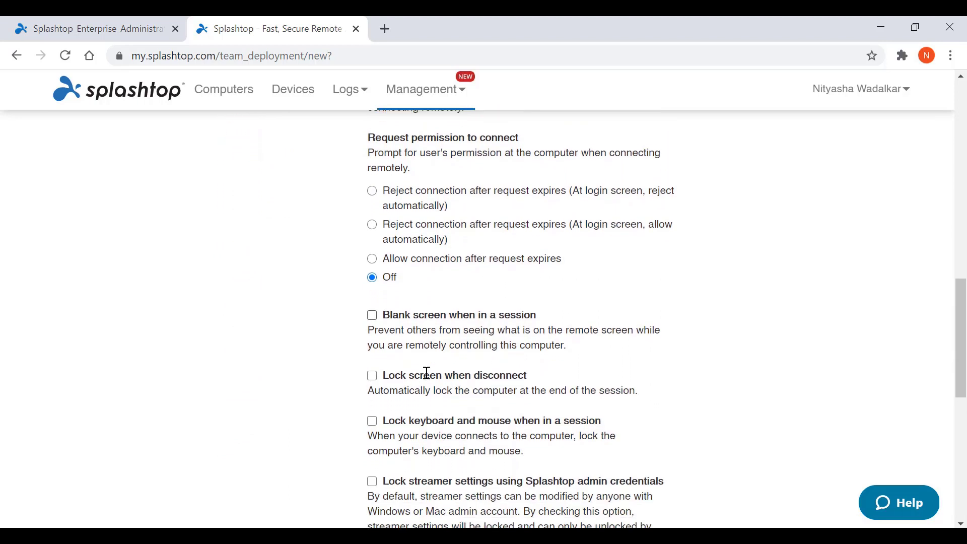
scroll(427, 373, down, 3)
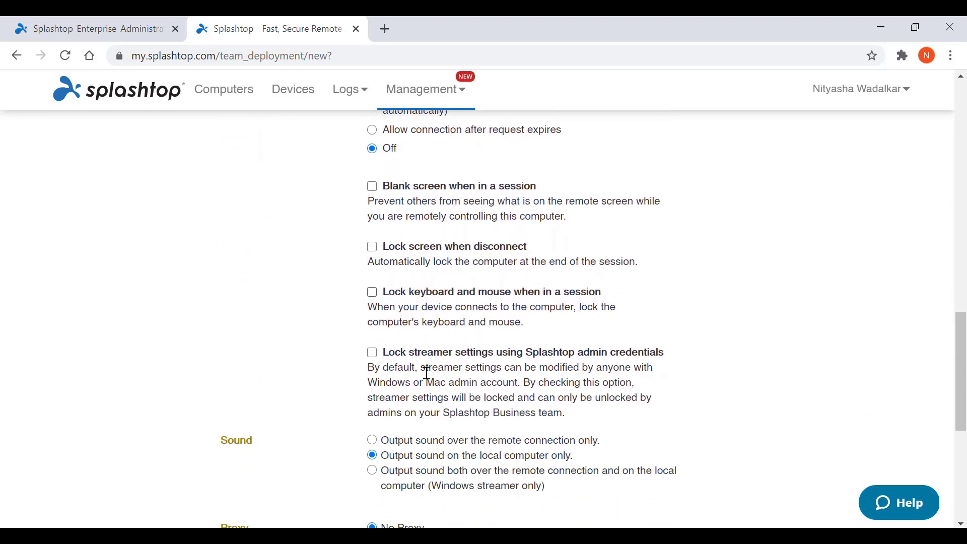
scroll(426, 373, down, 3)
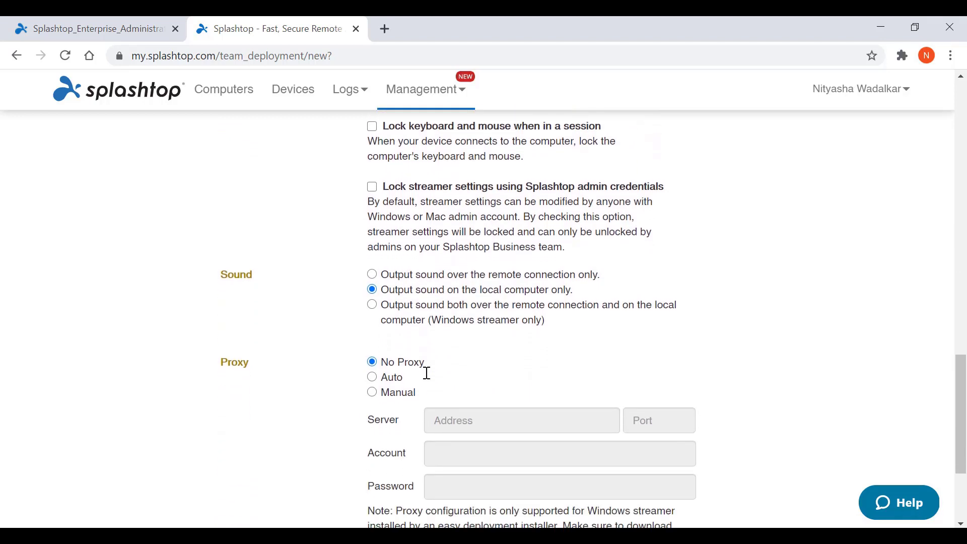
scroll(427, 373, down, 3)
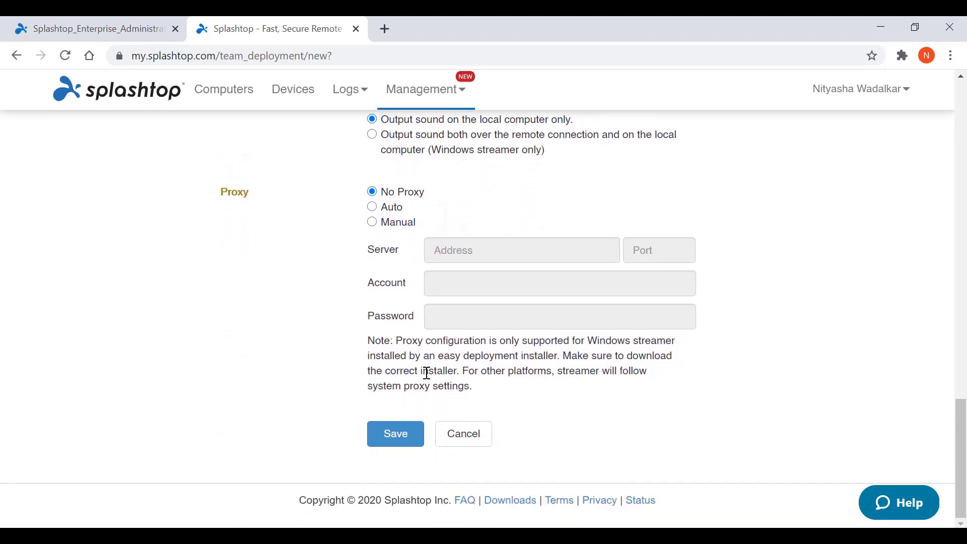
Save Pkg 1 and open its Deploy options, selecting the Shareable Link URL
click(410, 440)
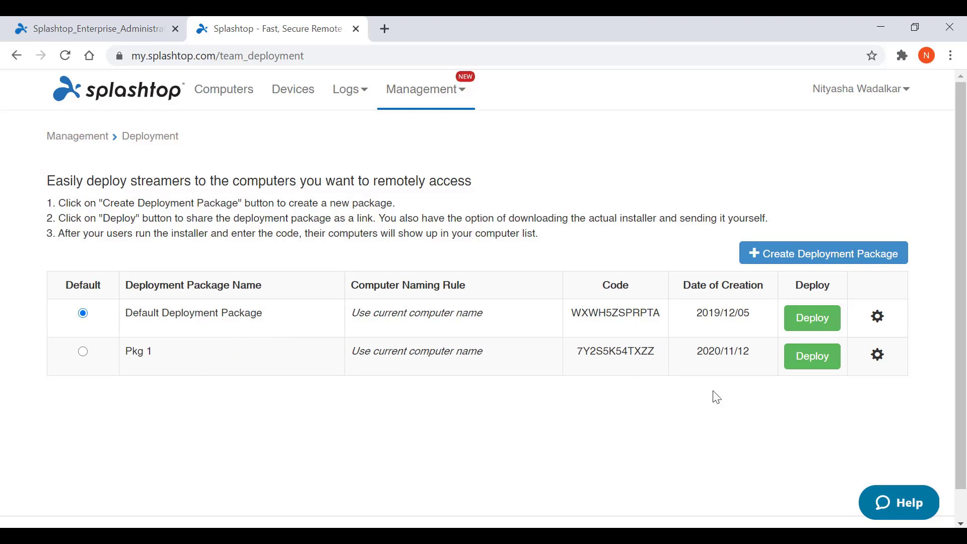
click(789, 361)
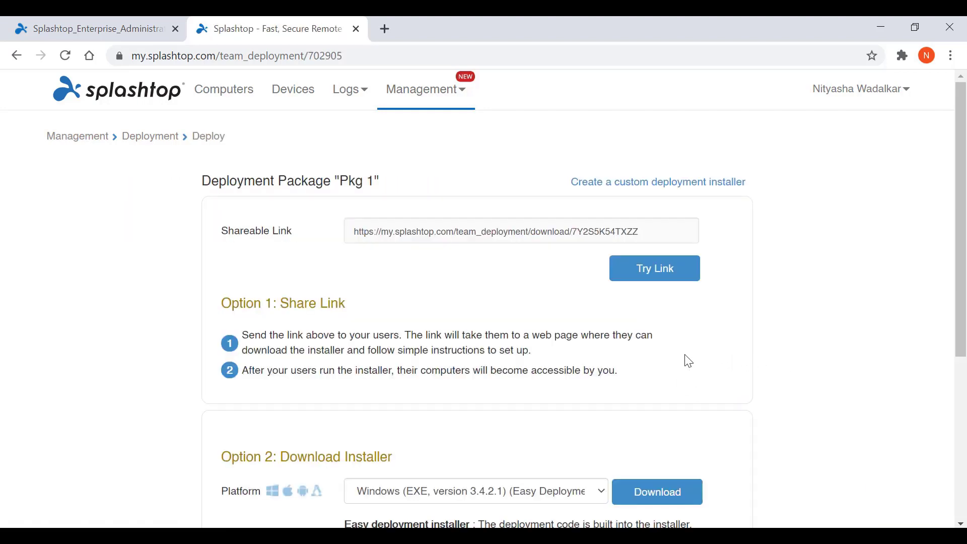
click(656, 239)
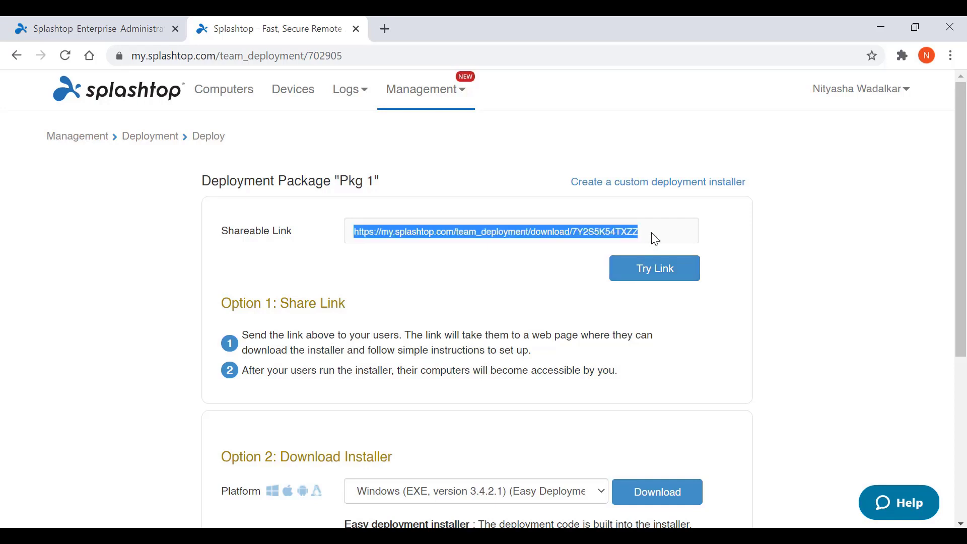
Download the Windows streamer installer and open the shareable link preview in a new tab
scroll(369, 374, down, 1)
scroll(369, 373, down, 3)
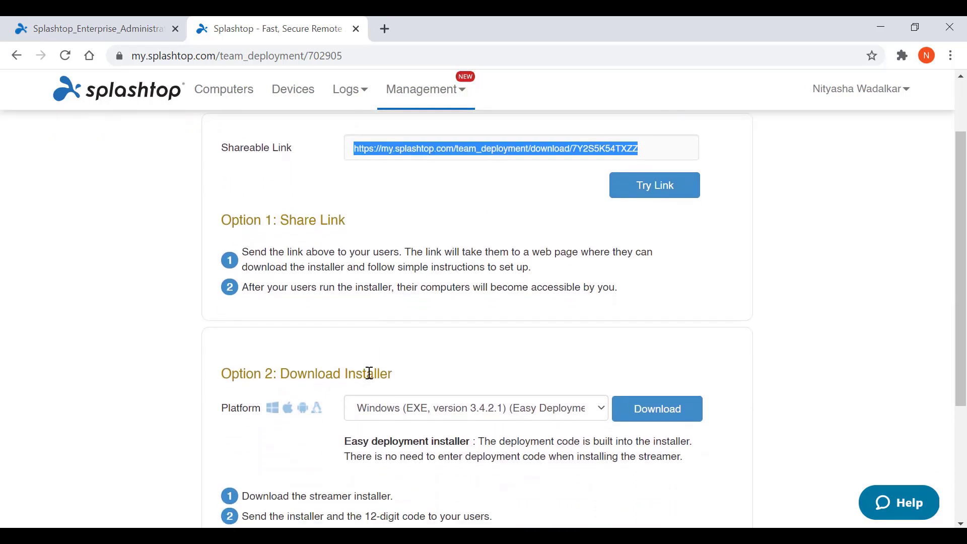
scroll(369, 373, down, 2)
scroll(369, 374, down, 3)
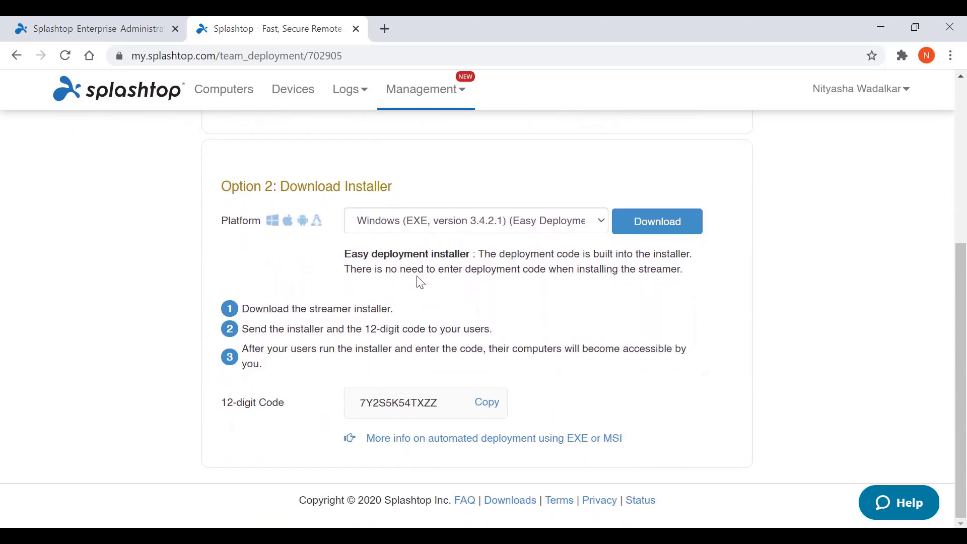
click(649, 226)
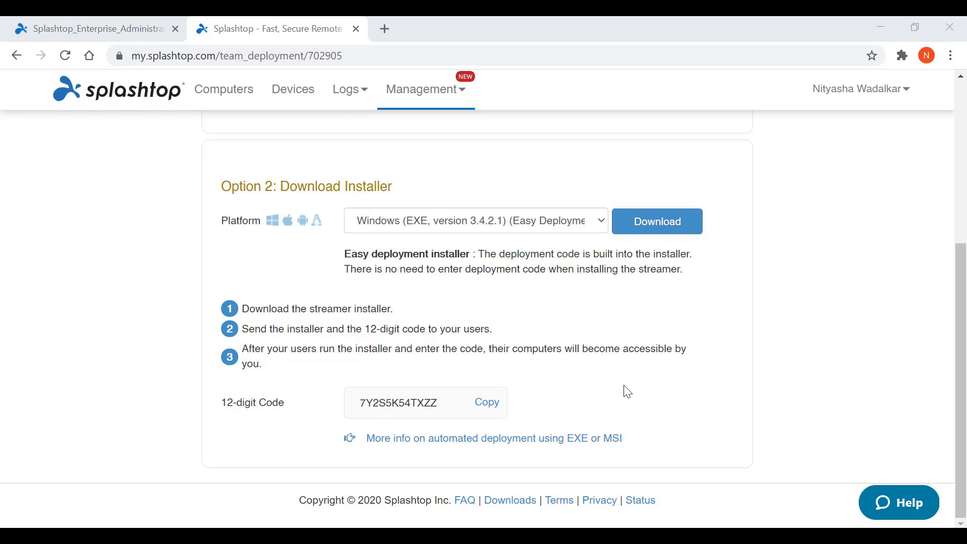
scroll(627, 391, up, 5)
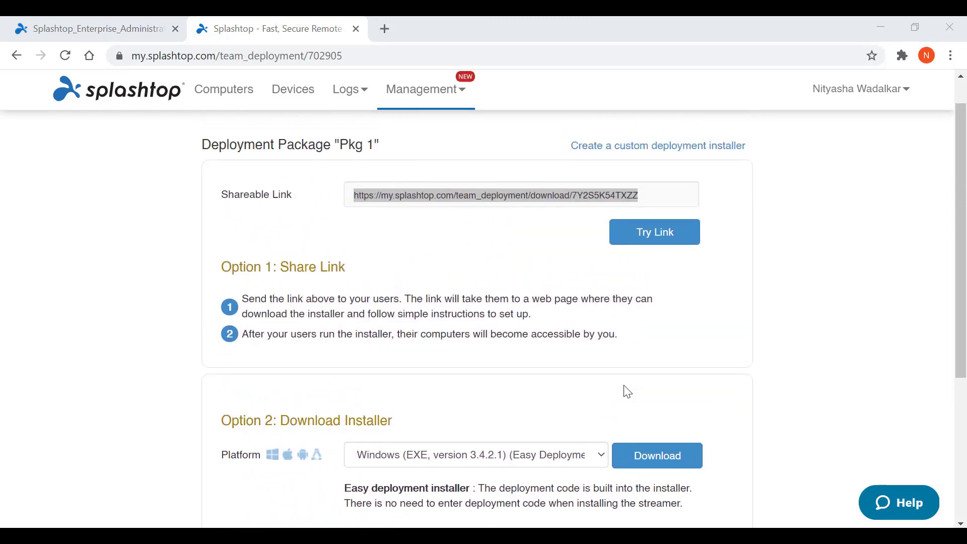
click(654, 241)
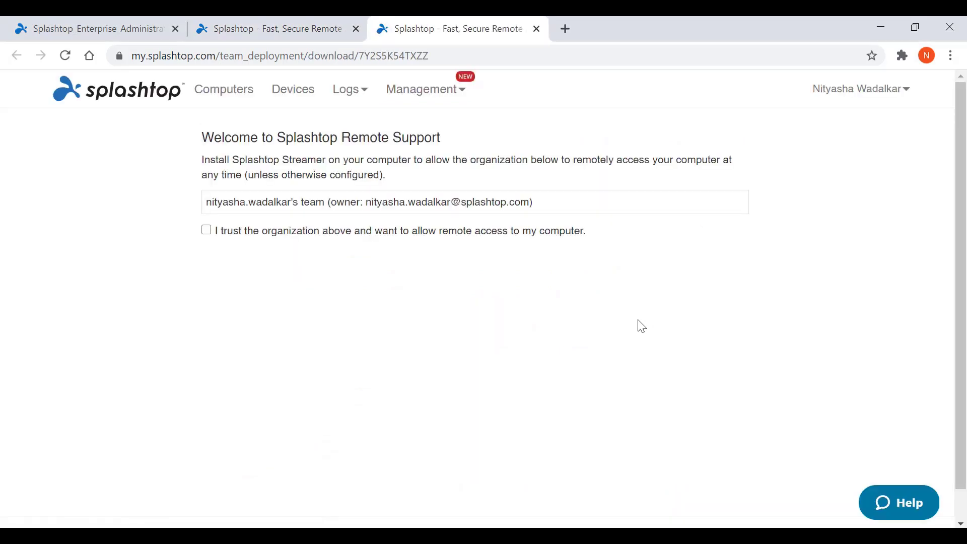
Accept the trust statement on the Pkg 1 download page, read Steps 1 and 2, then close the tab
click(206, 231)
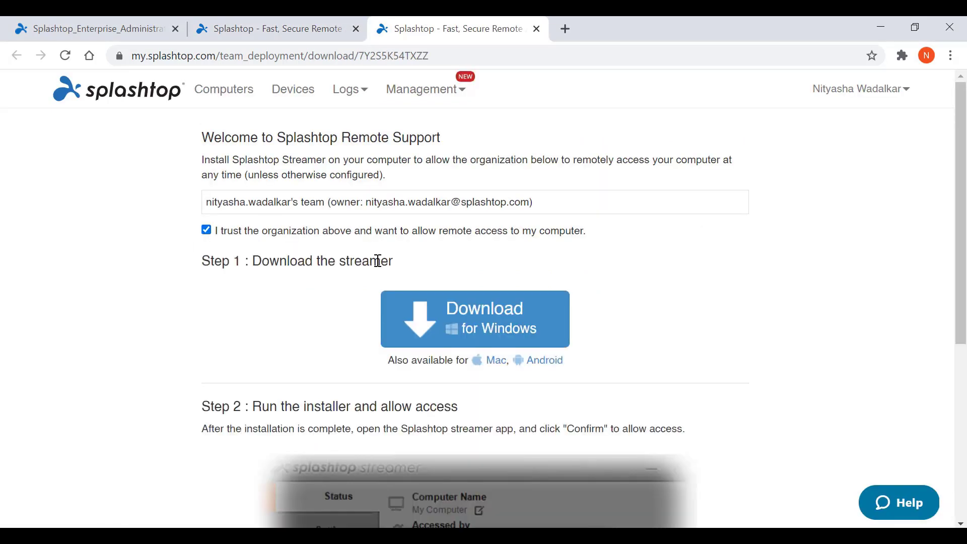
scroll(447, 360, down, 4)
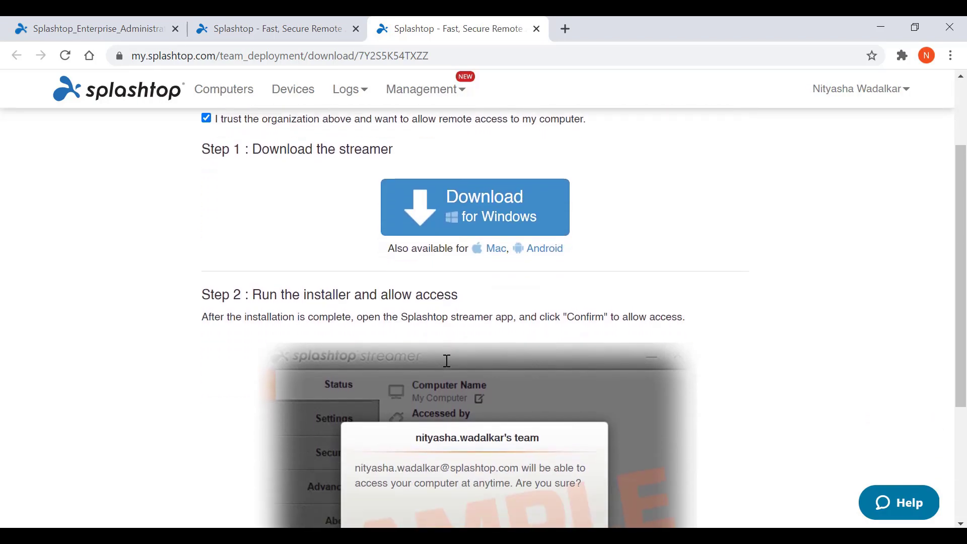
scroll(447, 361, down, 1)
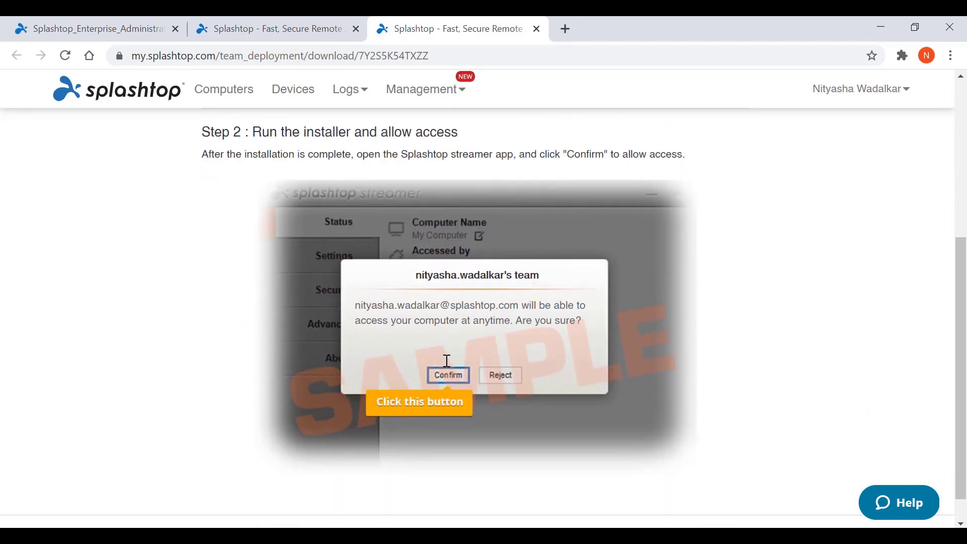
scroll(447, 361, down, 1)
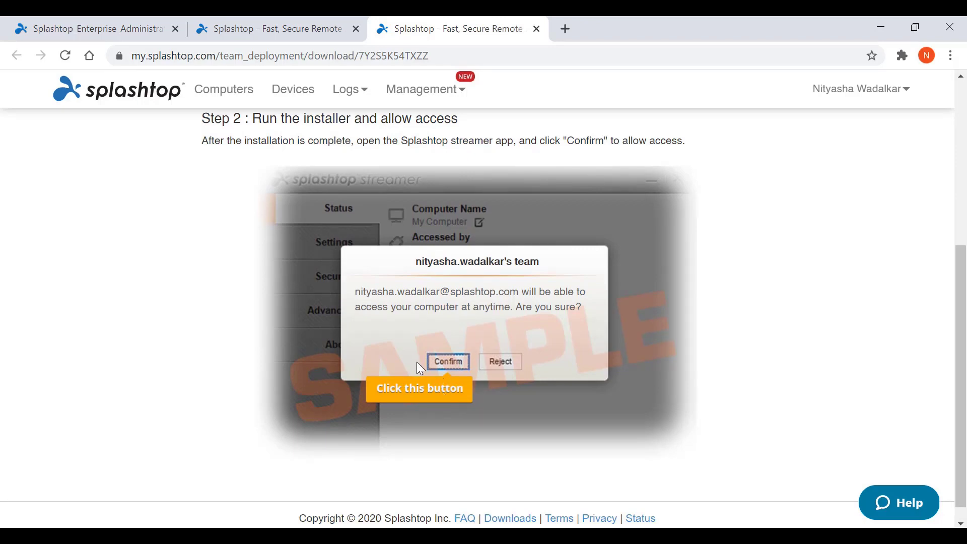
key(ctrl+w)
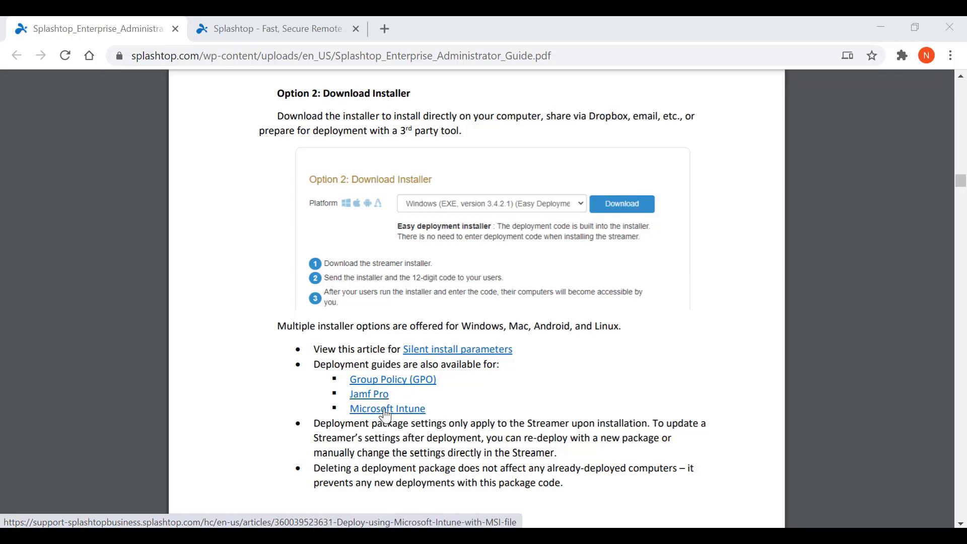
Scroll the Administrator Guide from 2. MacOS Additional Requirements to 3. Single Sign-On (SSO)
scroll(386, 416, down, 2)
scroll(386, 416, down, 4)
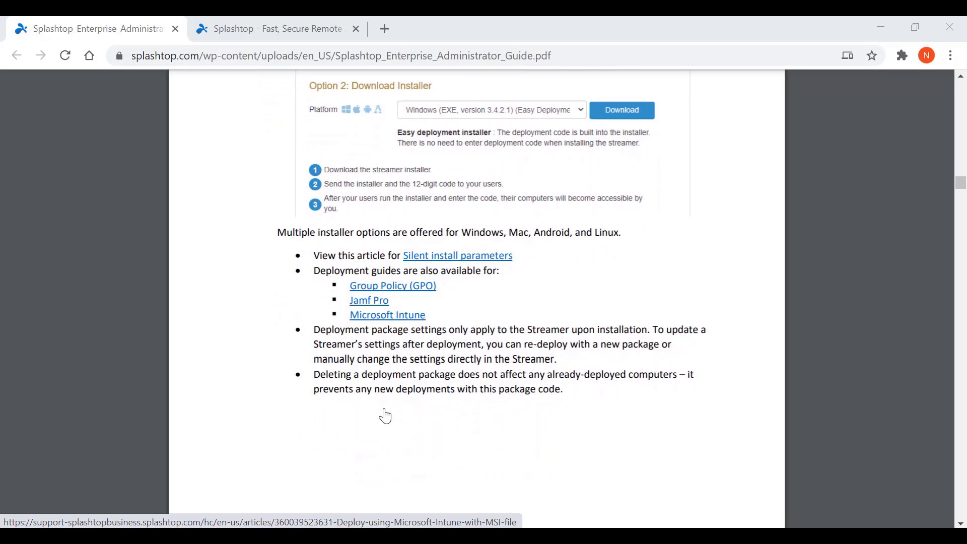
scroll(386, 416, down, 5)
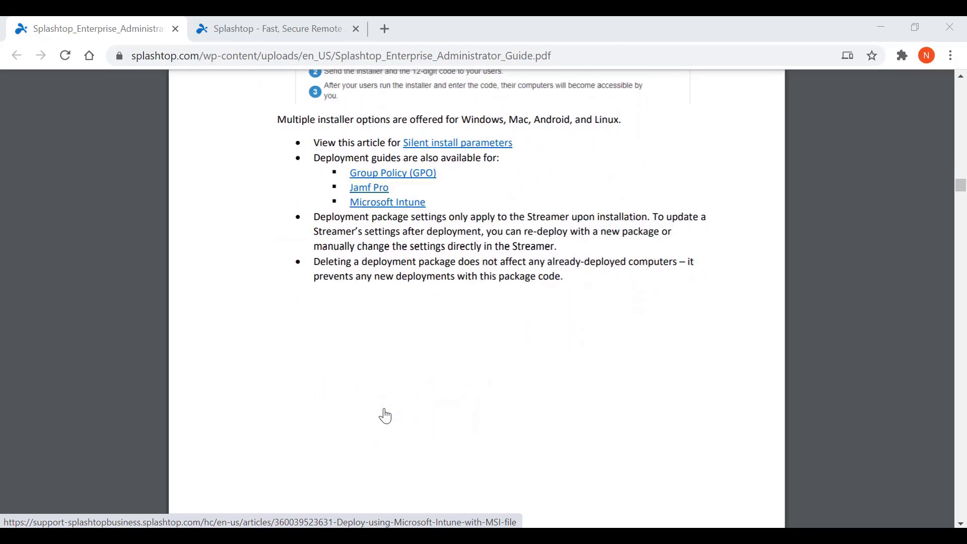
scroll(386, 416, down, 12)
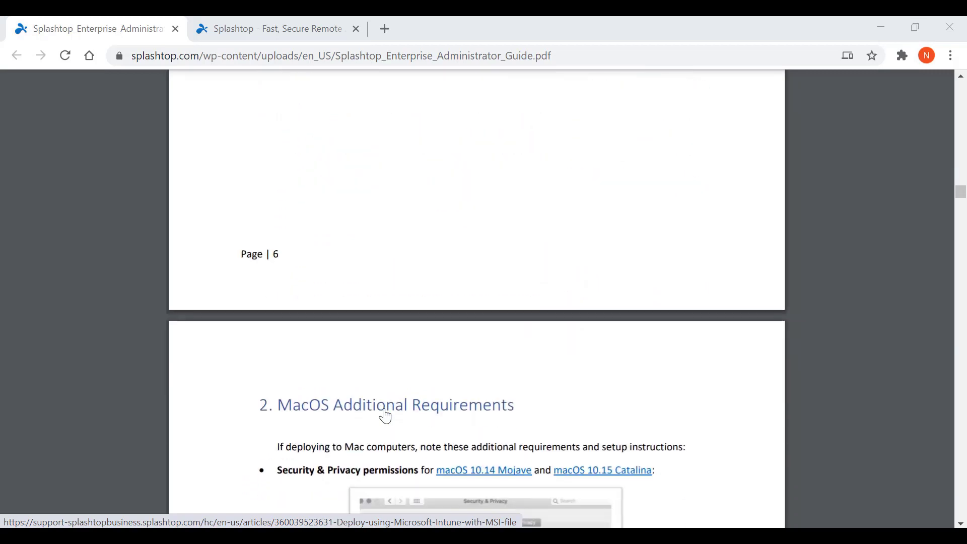
scroll(386, 416, down, 6)
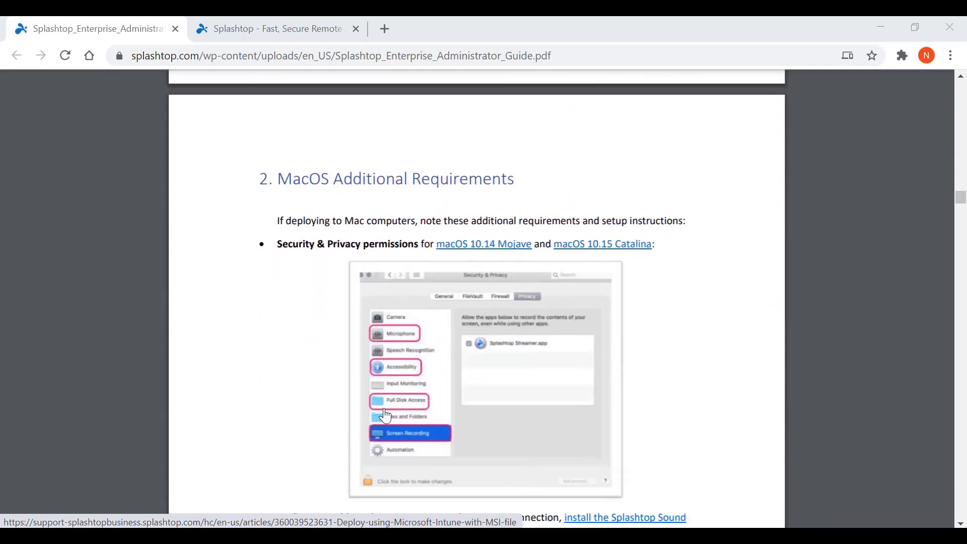
scroll(386, 416, down, 2)
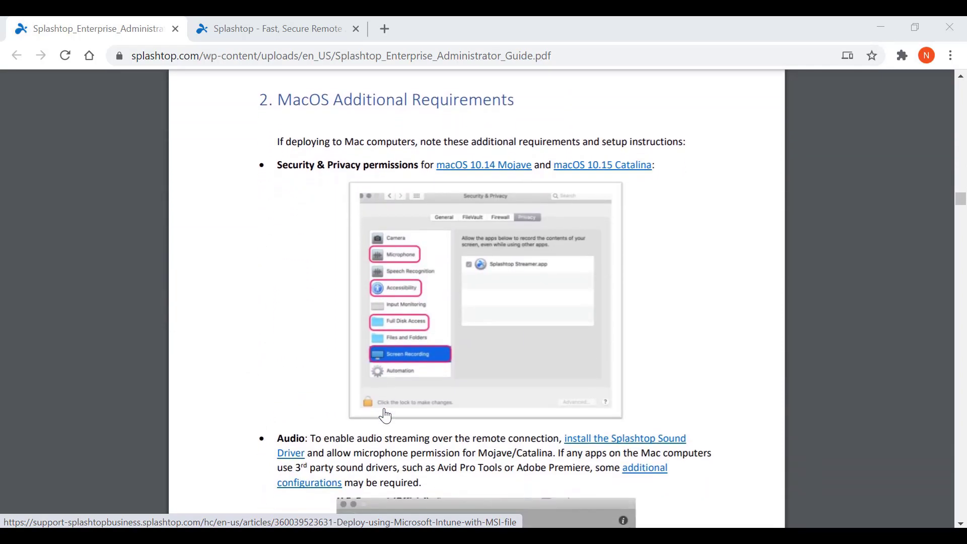
scroll(386, 416, down, 1)
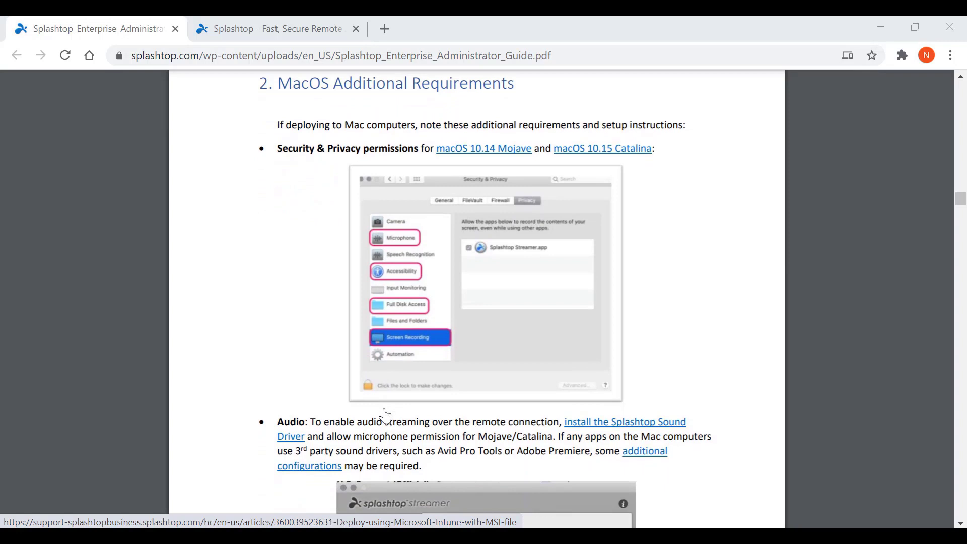
scroll(386, 416, down, 2)
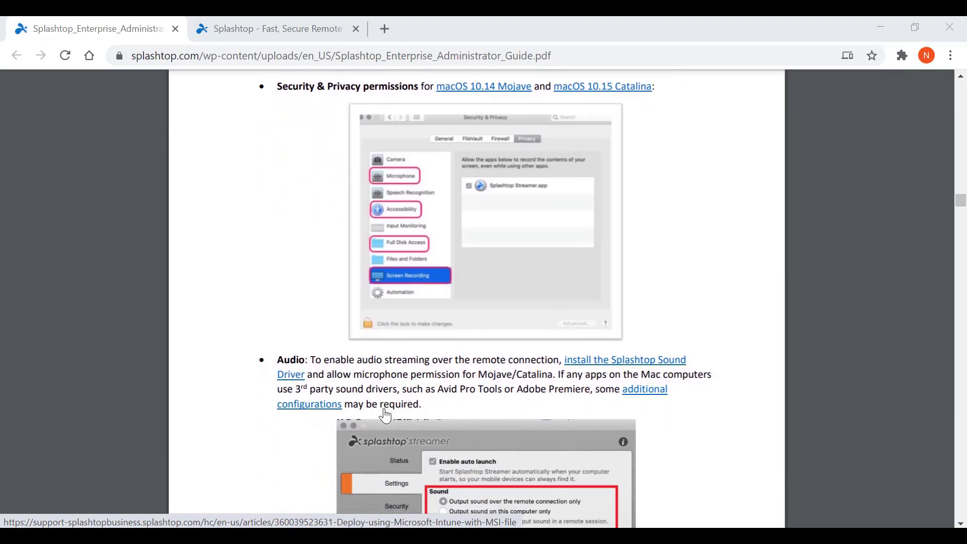
scroll(386, 416, down, 4)
scroll(386, 416, down, 1)
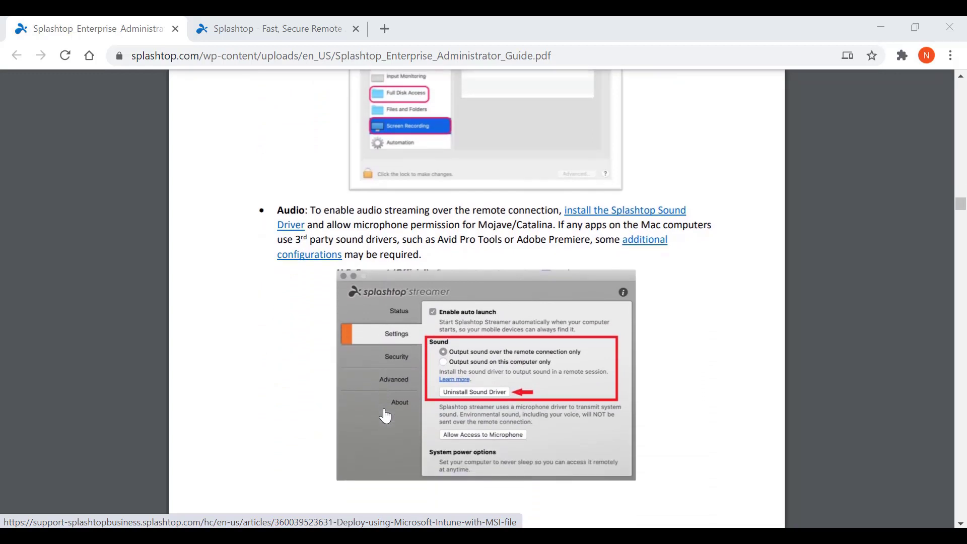
scroll(386, 416, down, 4)
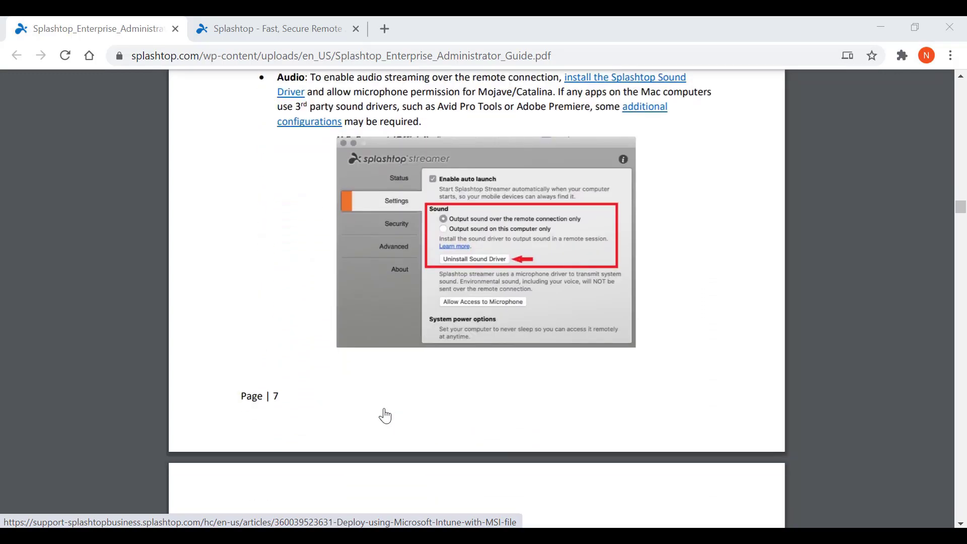
scroll(387, 416, down, 2)
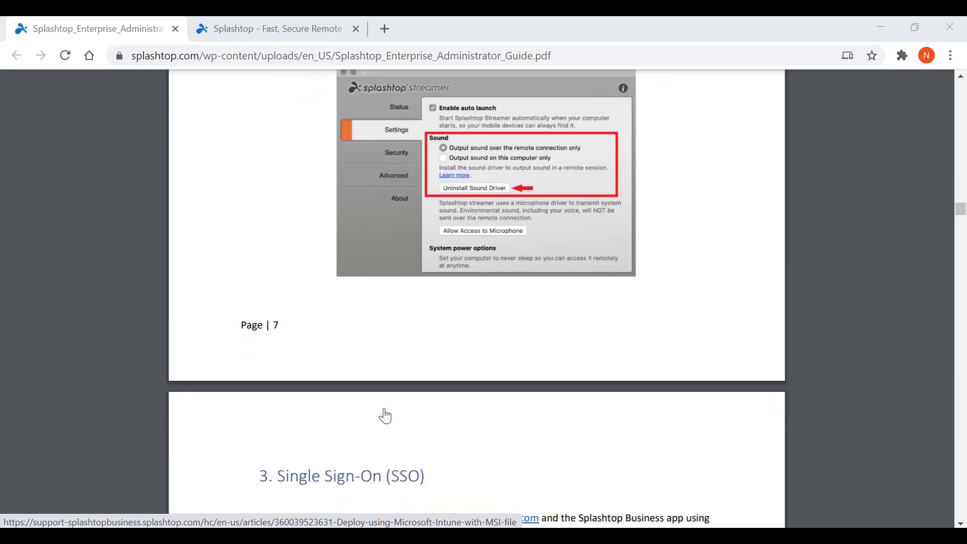
scroll(386, 416, down, 2)
scroll(386, 416, down, 1)
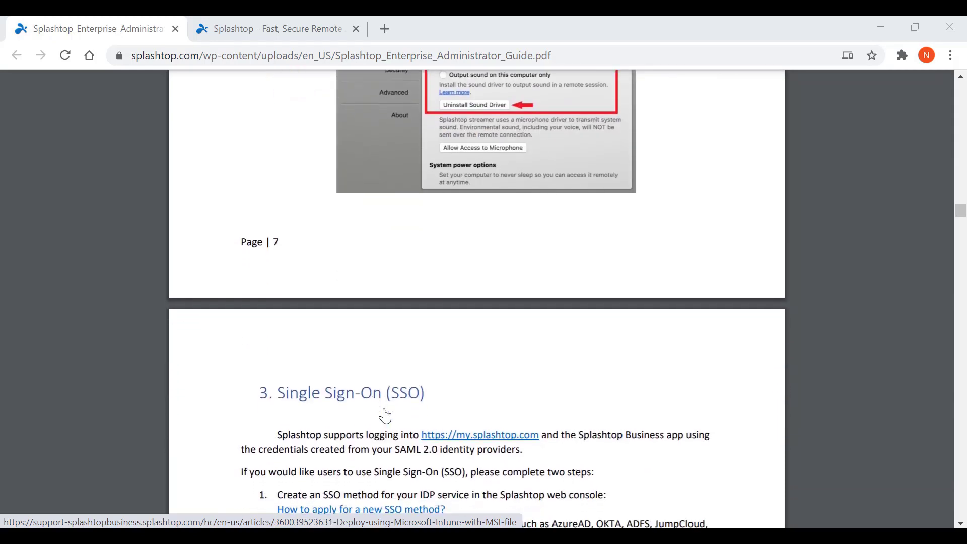
scroll(386, 416, down, 1)
scroll(386, 416, down, 1)
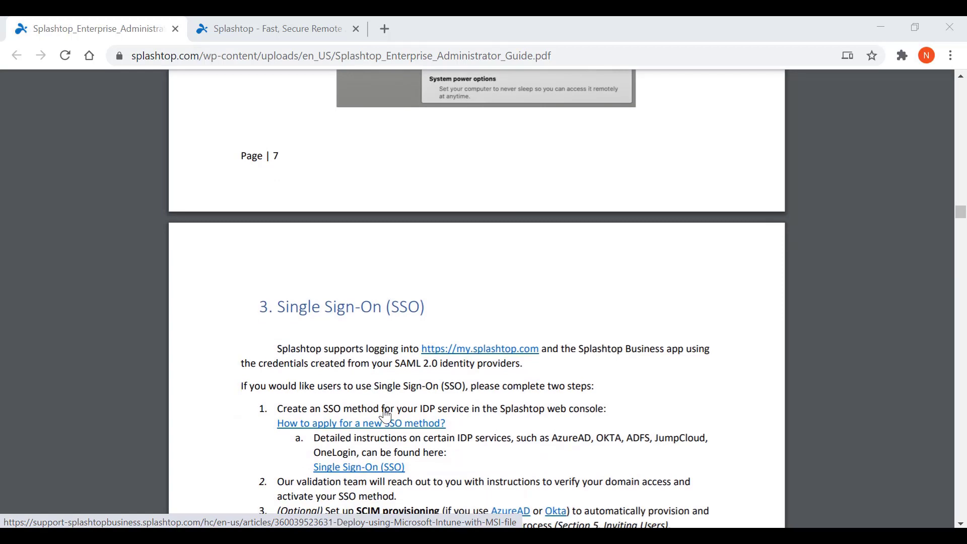
scroll(386, 416, down, 2)
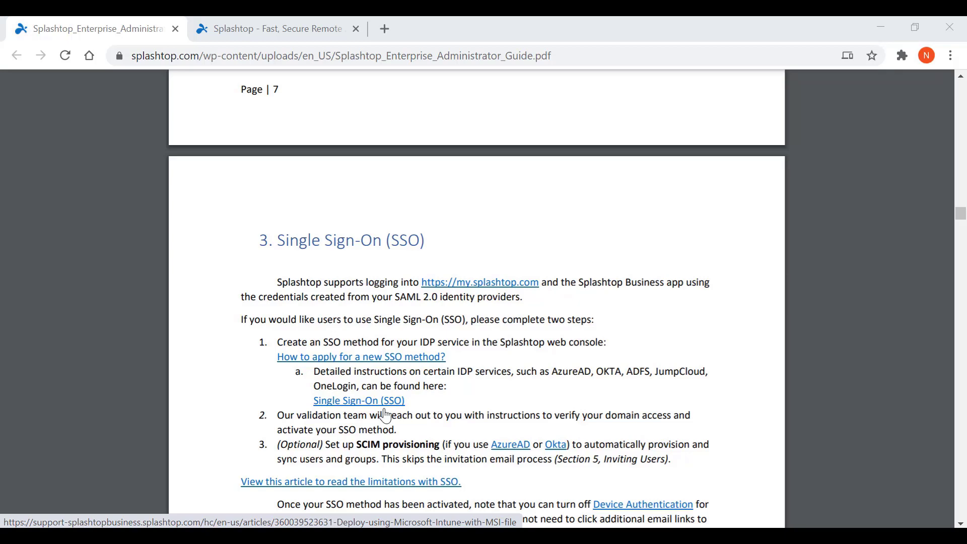
scroll(387, 416, down, 2)
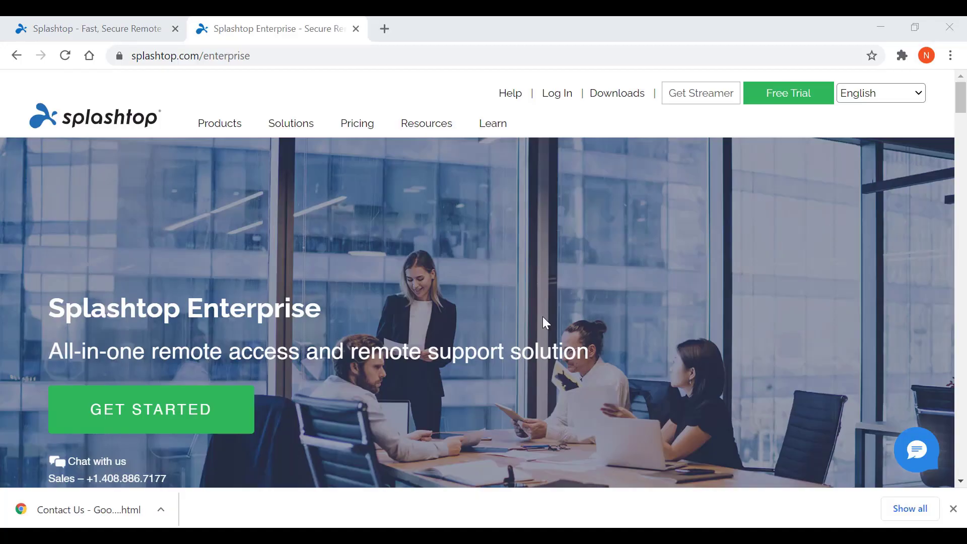
Look over the features and plans on the splashtop.com/enterprise product page
click(425, 58)
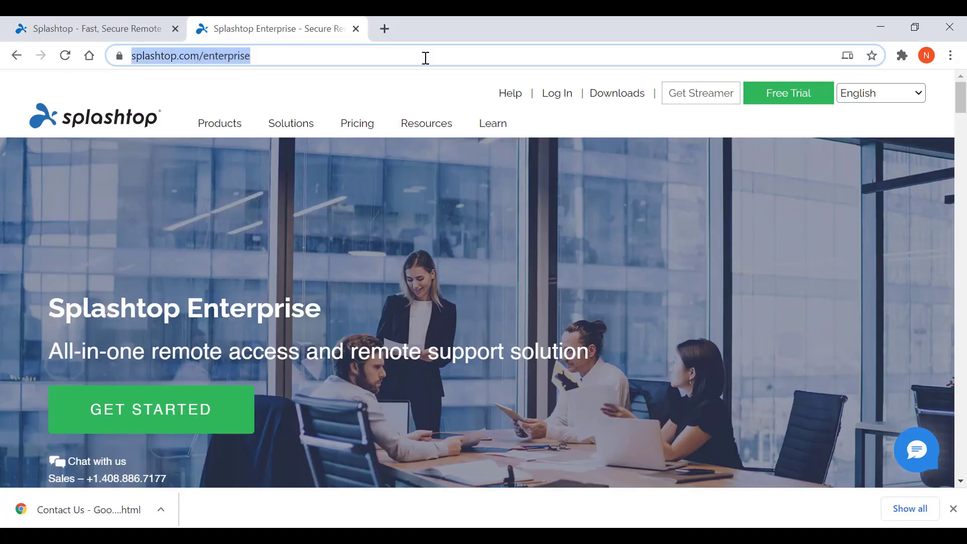
scroll(466, 240, down, 2)
scroll(468, 245, down, 10)
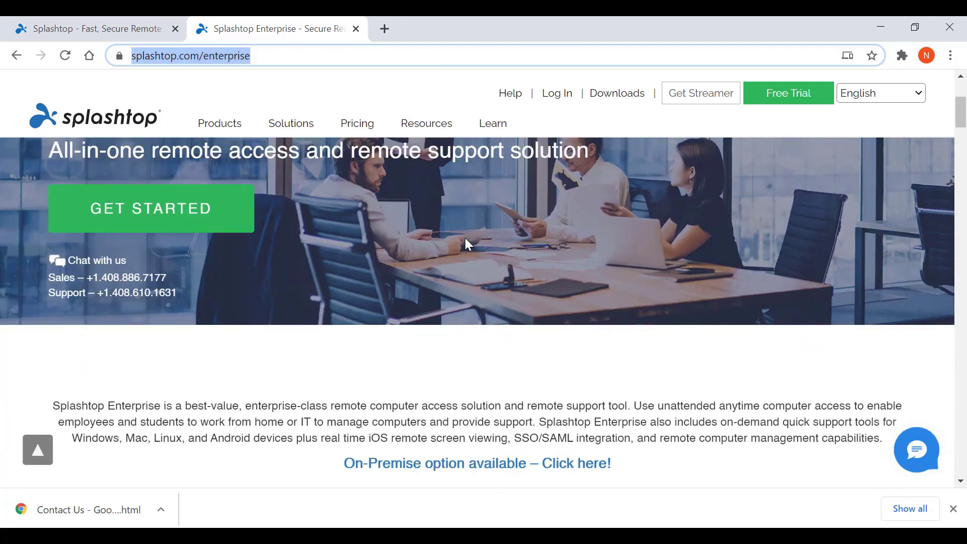
scroll(468, 245, down, 7)
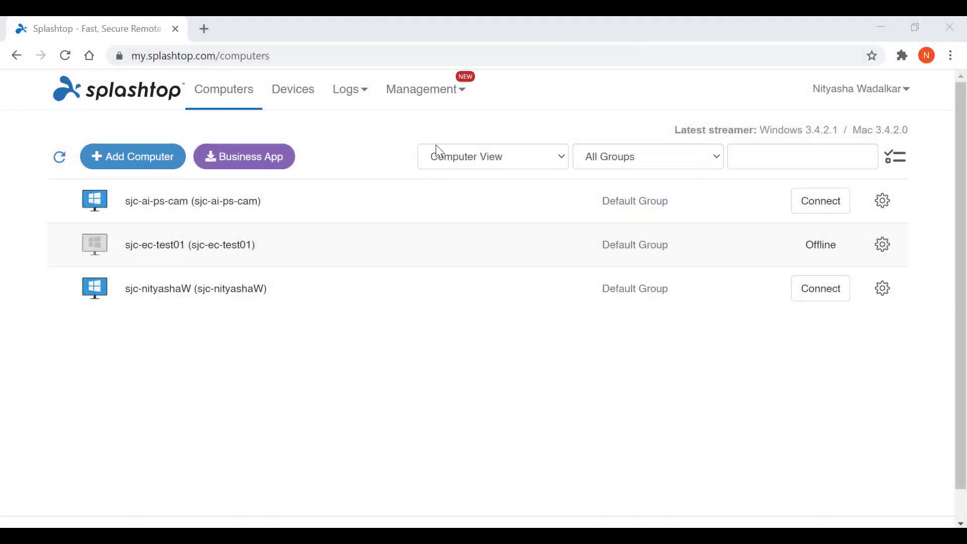
Go to Management > Users and bring up the Invite Users via Email dialog
click(433, 106)
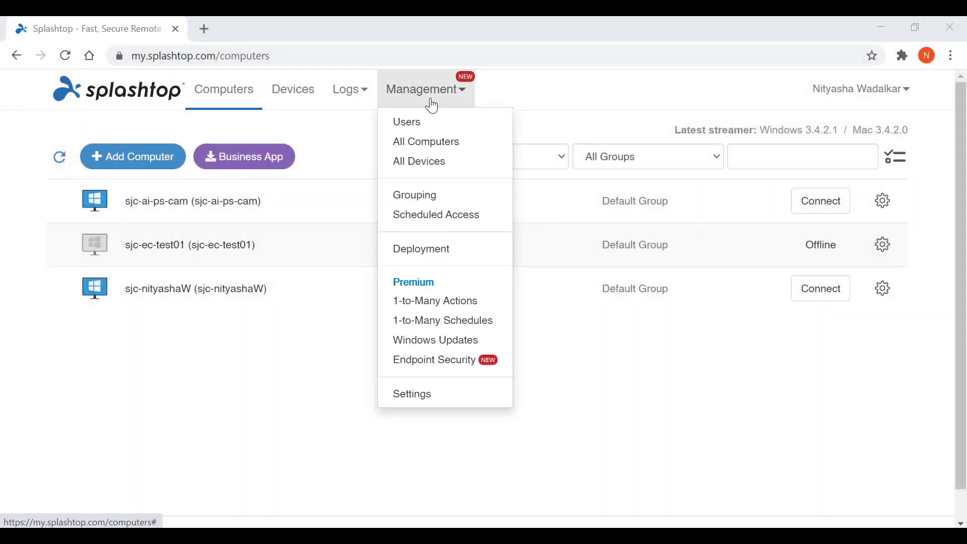
click(424, 122)
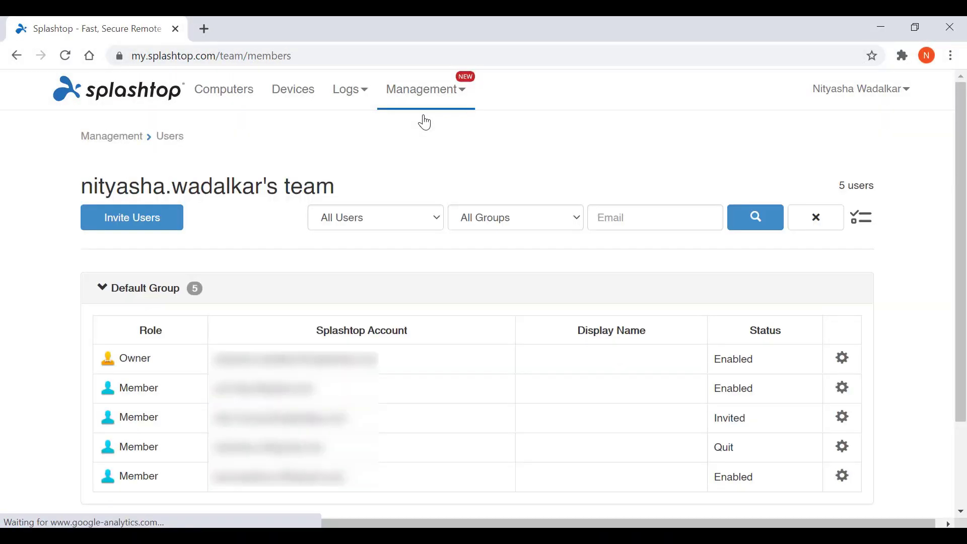
click(162, 231)
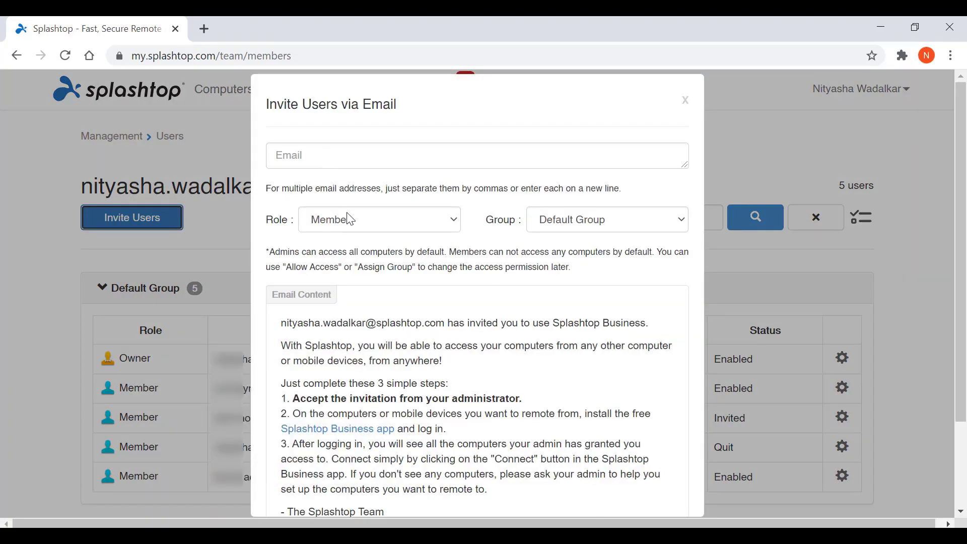
Change the invitees' role from Member to Admin and keep Default Group as their group
click(363, 229)
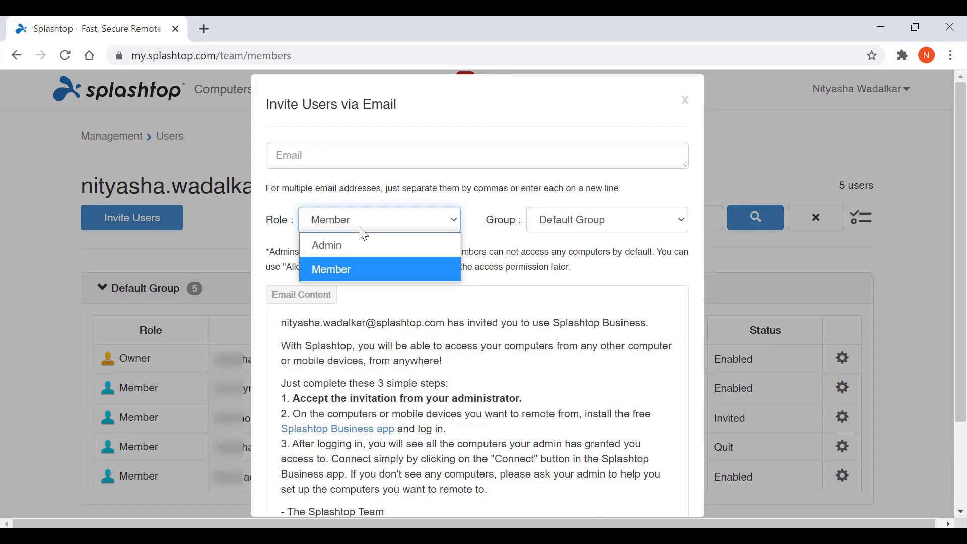
click(352, 256)
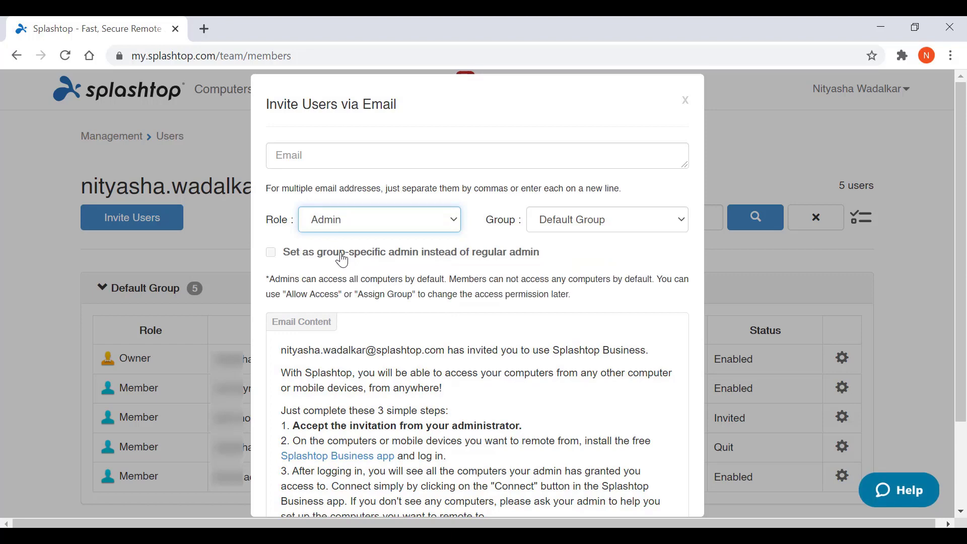
click(347, 257)
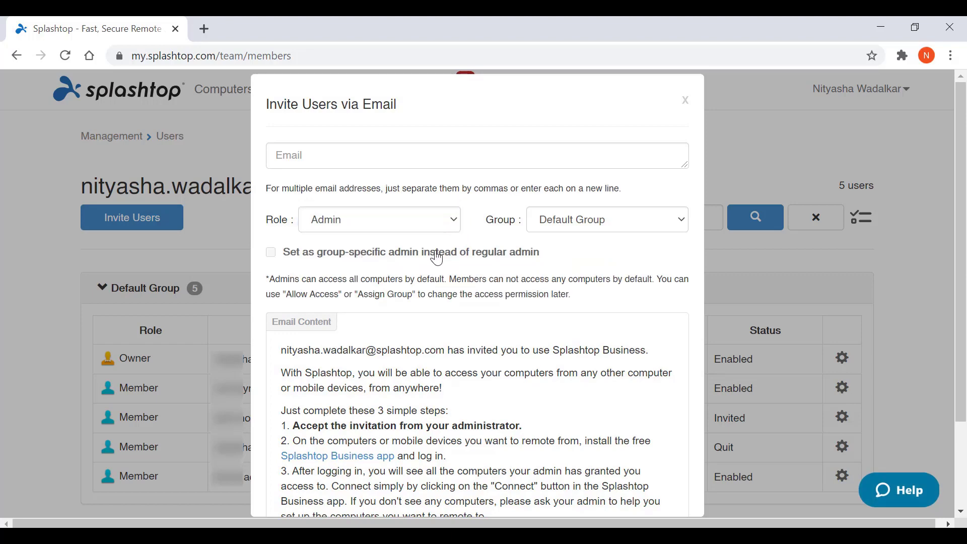
click(561, 232)
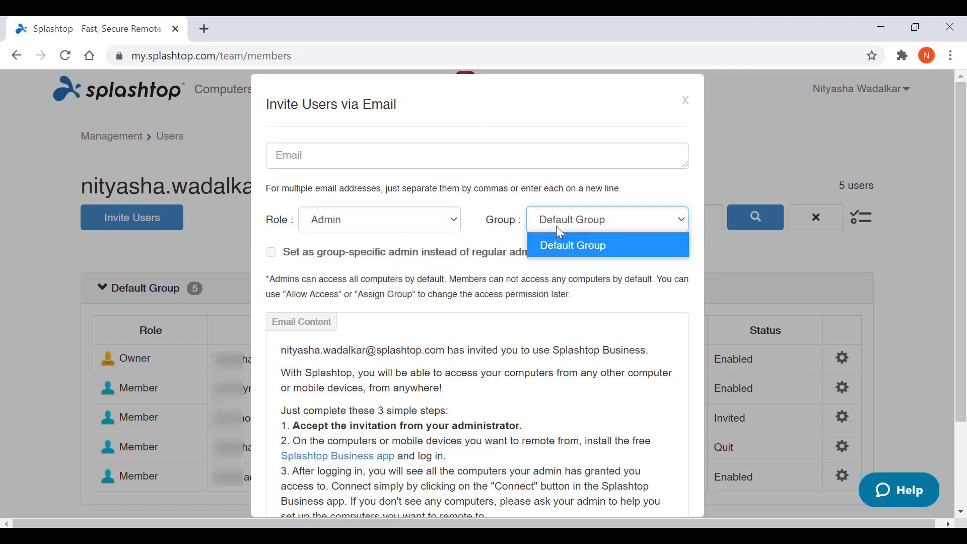
click(529, 316)
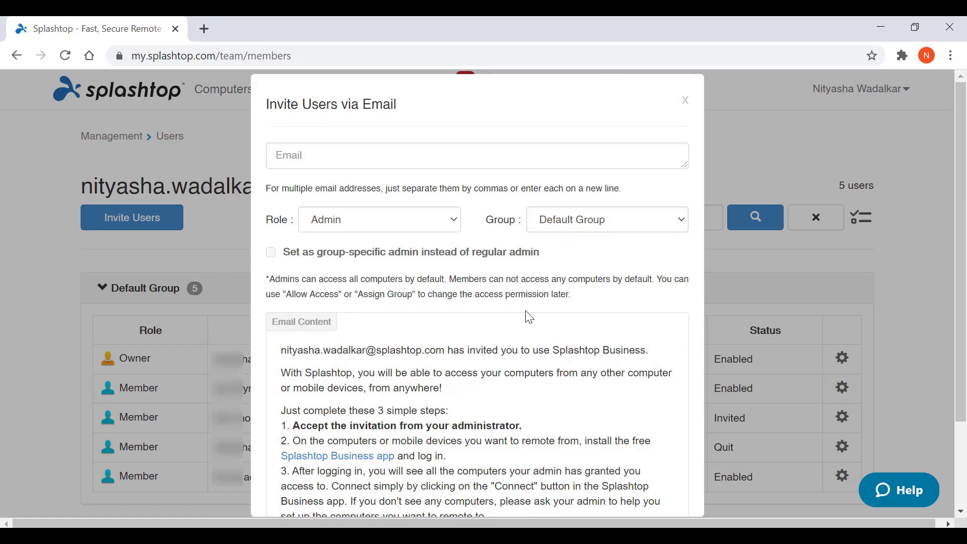
Read through the invitation's Email Content text
scroll(530, 317, down, 3)
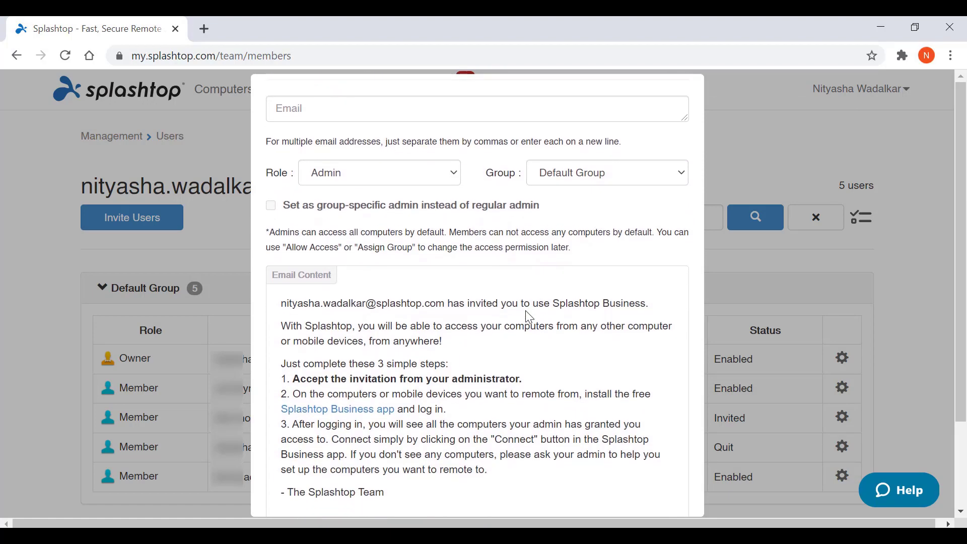
scroll(529, 317, down, 1)
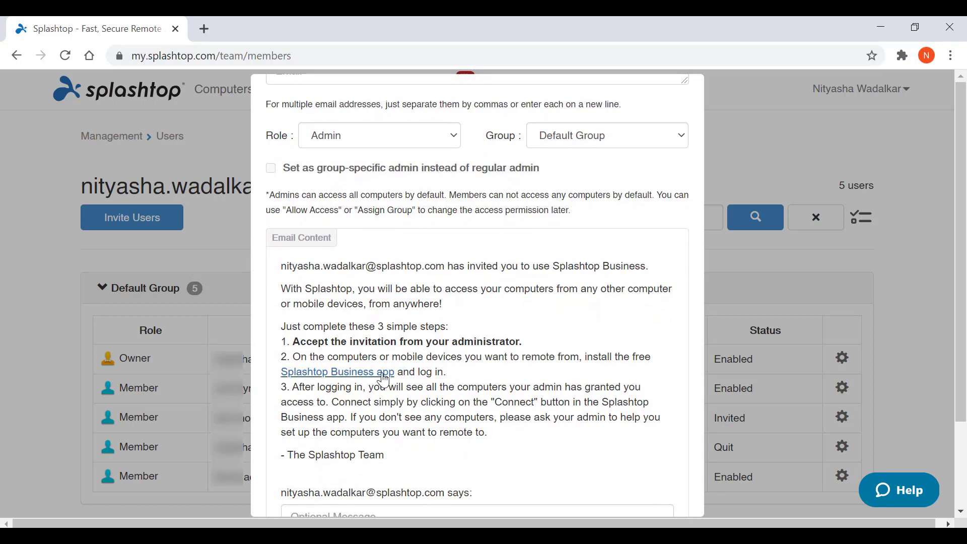
scroll(385, 379, up, 1)
scroll(453, 353, down, 1)
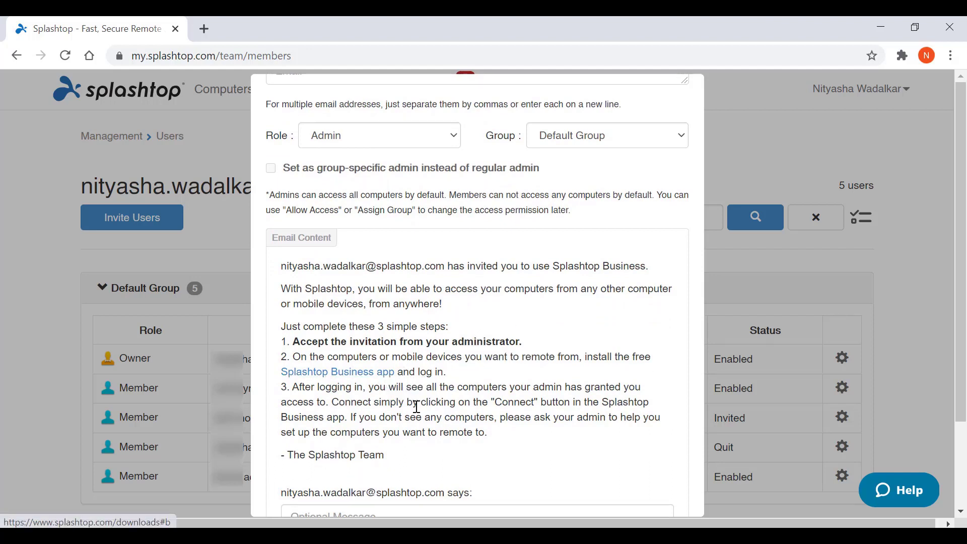
scroll(441, 418, down, 2)
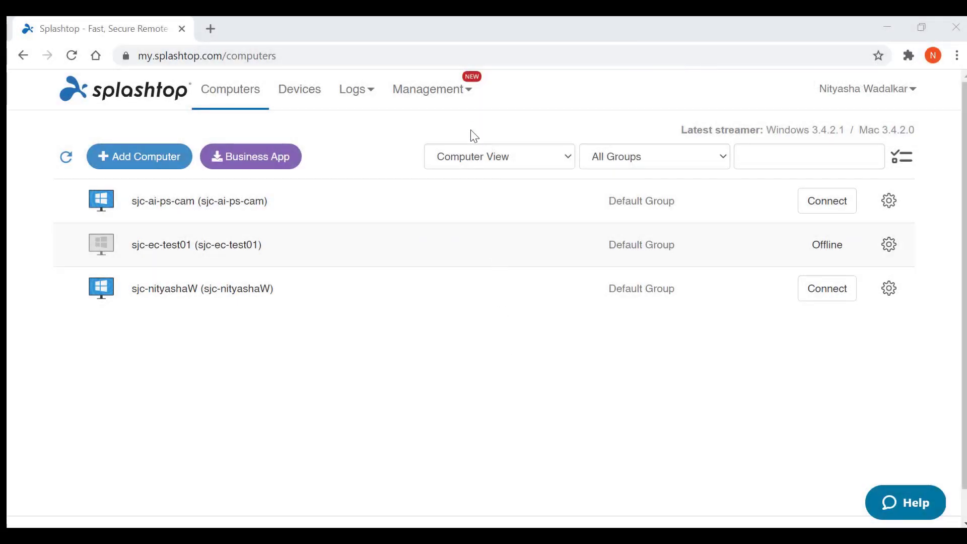
Go to Management > Grouping and bring up the Create Group form
click(466, 93)
click(458, 197)
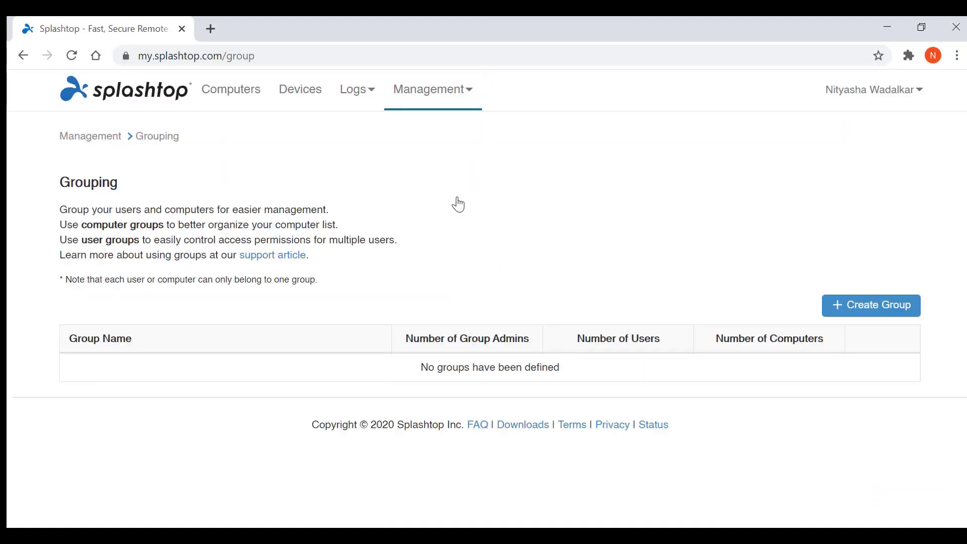
click(839, 314)
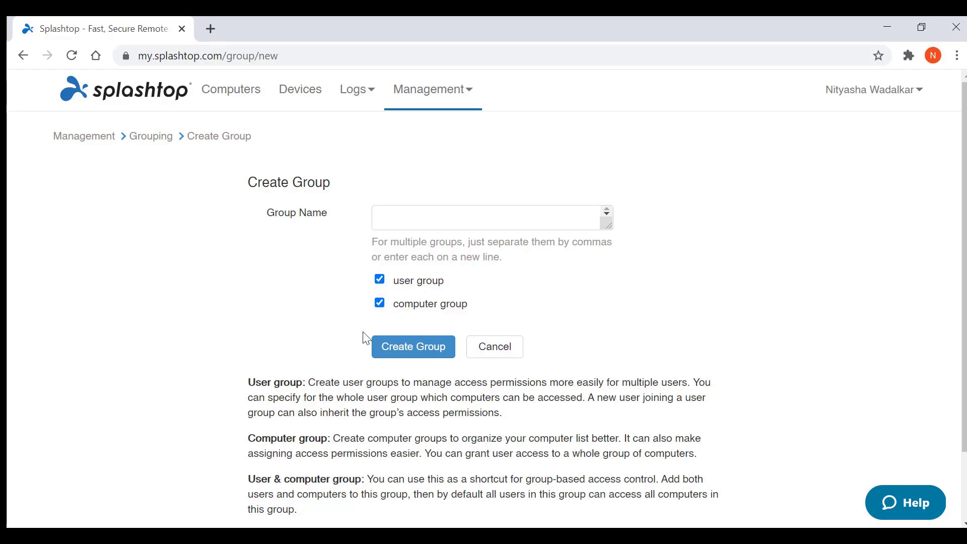
Enter 'San Jose, Japan, Amsterdam' as the Group Name, keeping user and computer group ticked
click(425, 222)
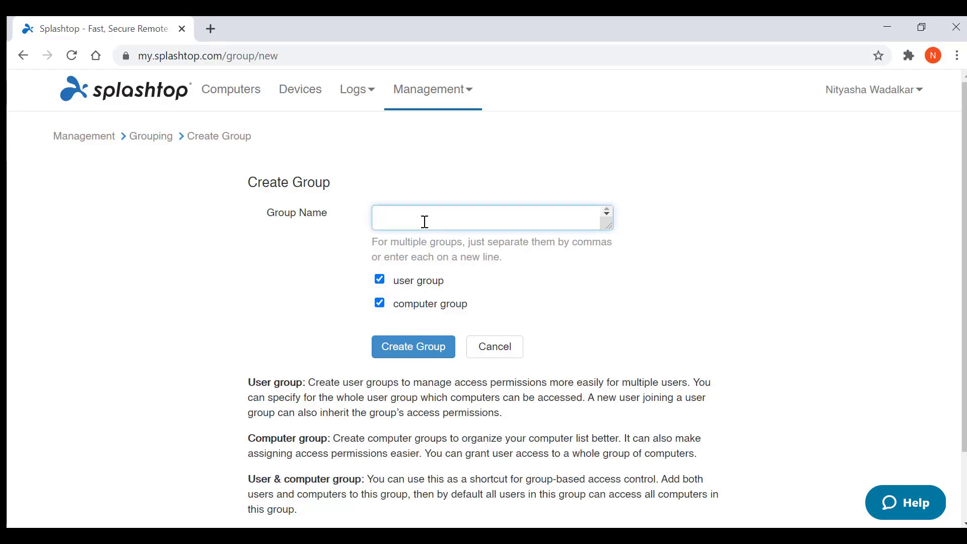
text(San Jose)
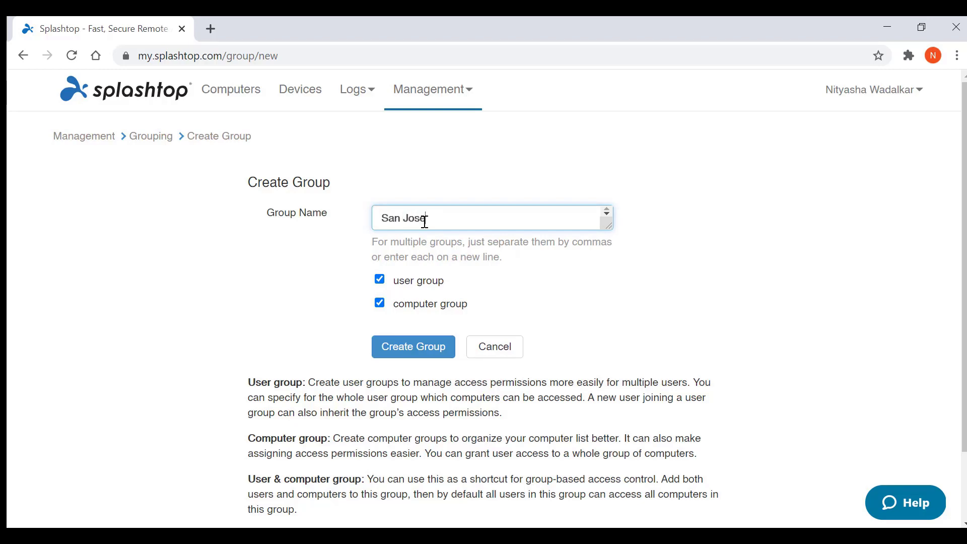
text(, Japan,)
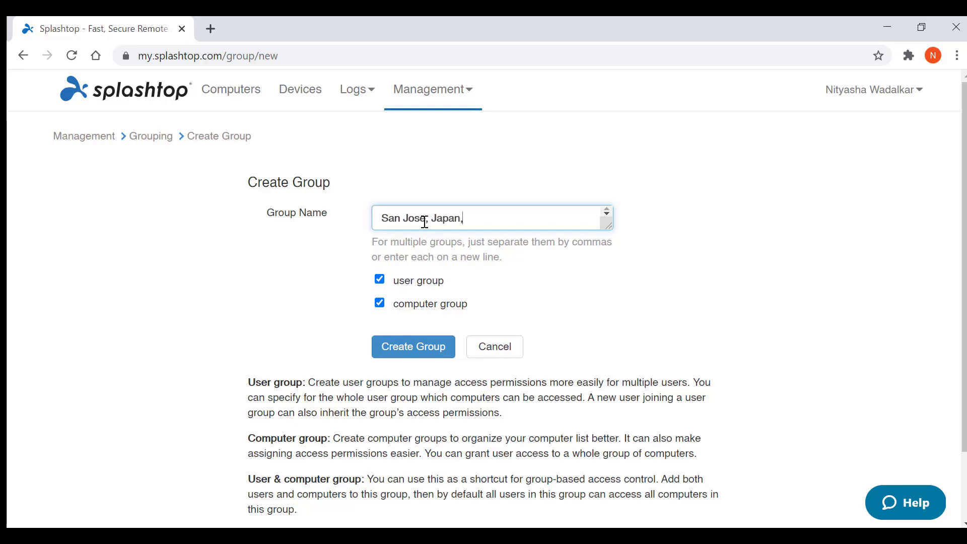
text( Amsterdam)
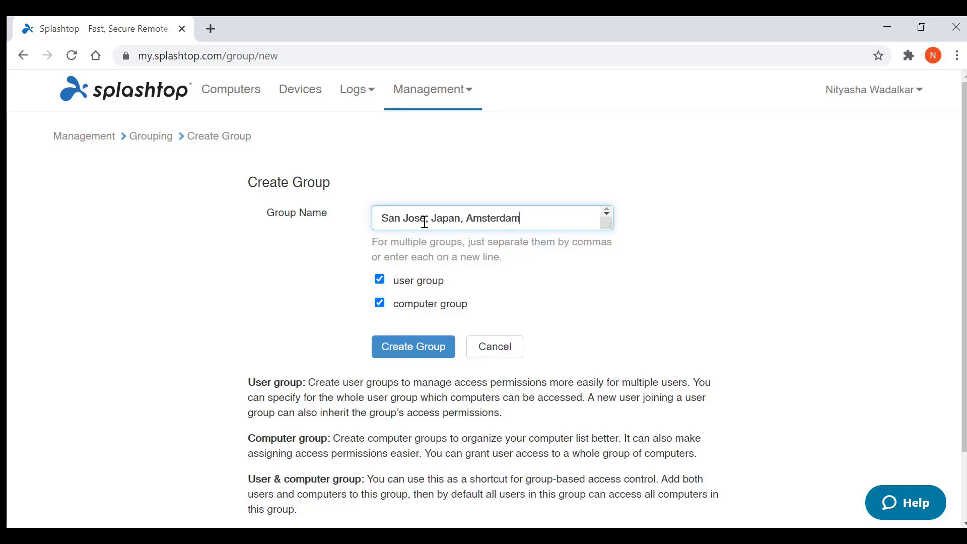
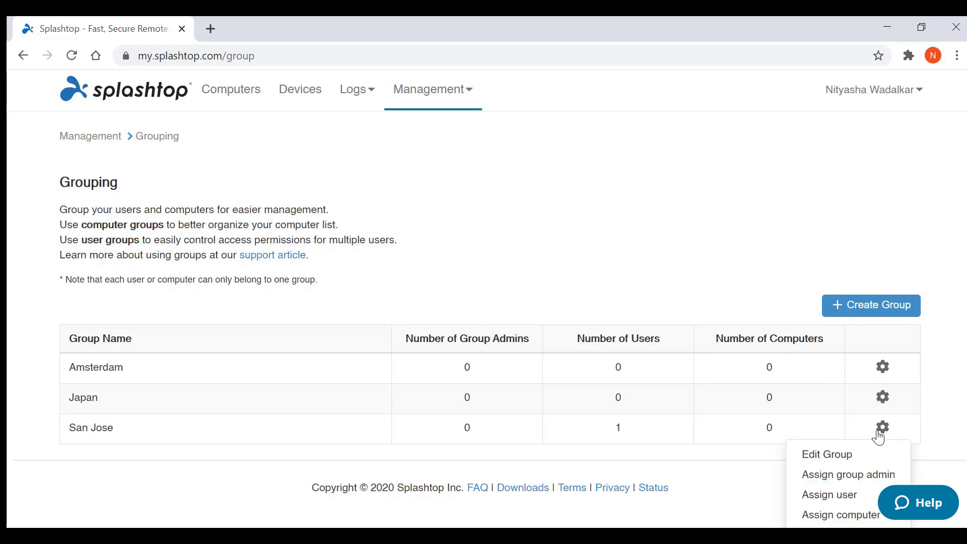
click(841, 515)
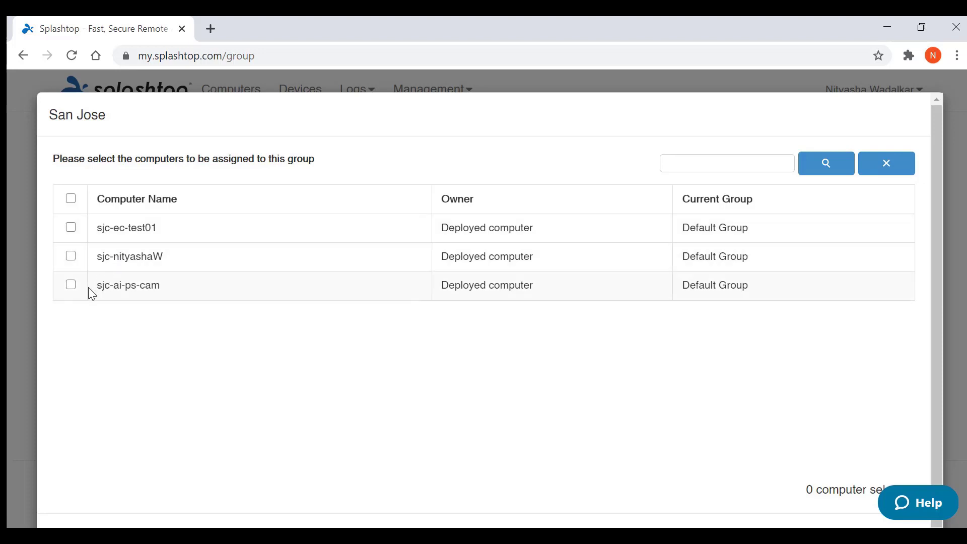
click(72, 285)
scroll(514, 355, down, 1)
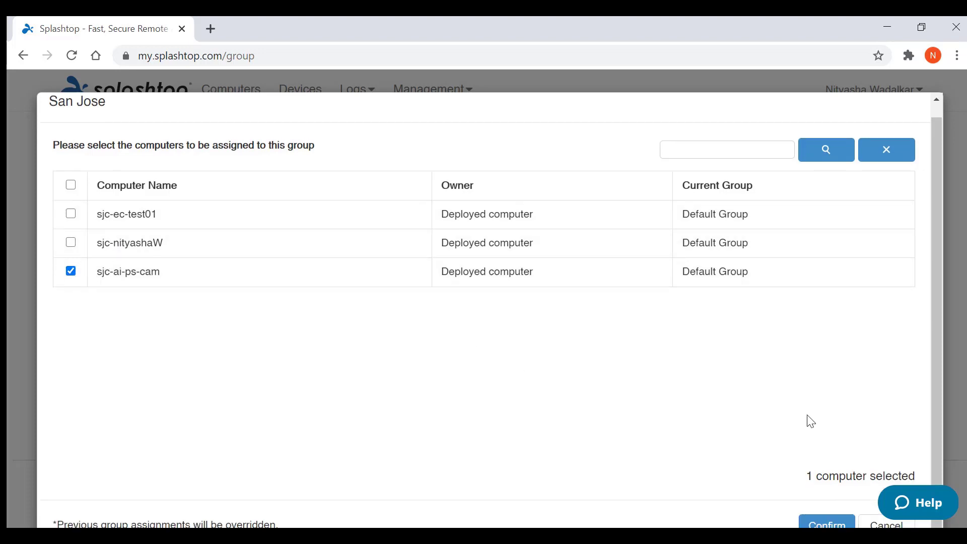
click(823, 526)
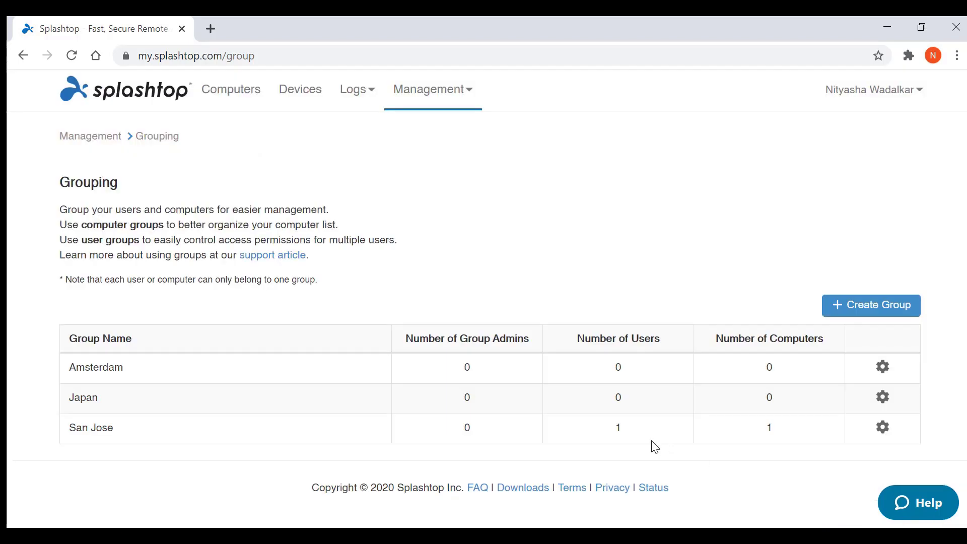
Open the team's Users list and scroll down to the San Jose member
click(410, 96)
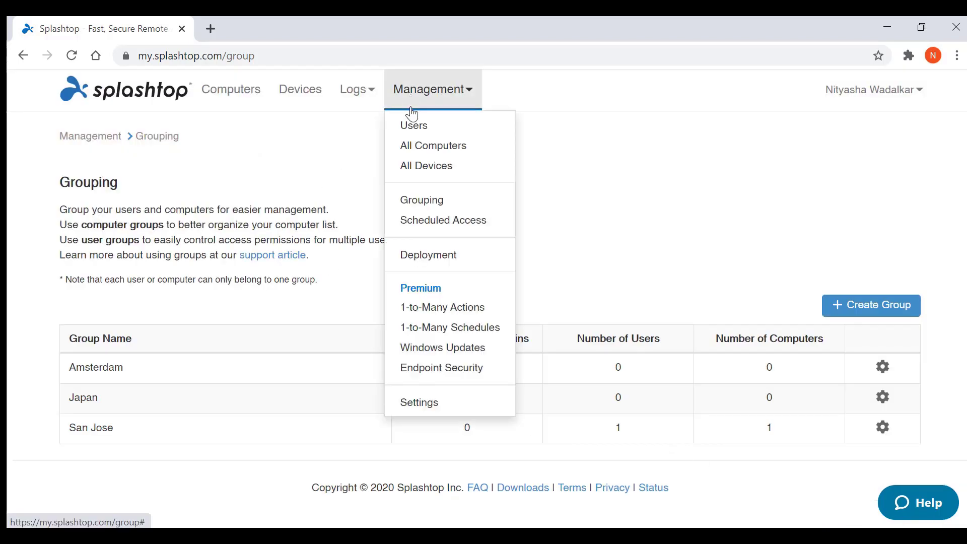
click(411, 125)
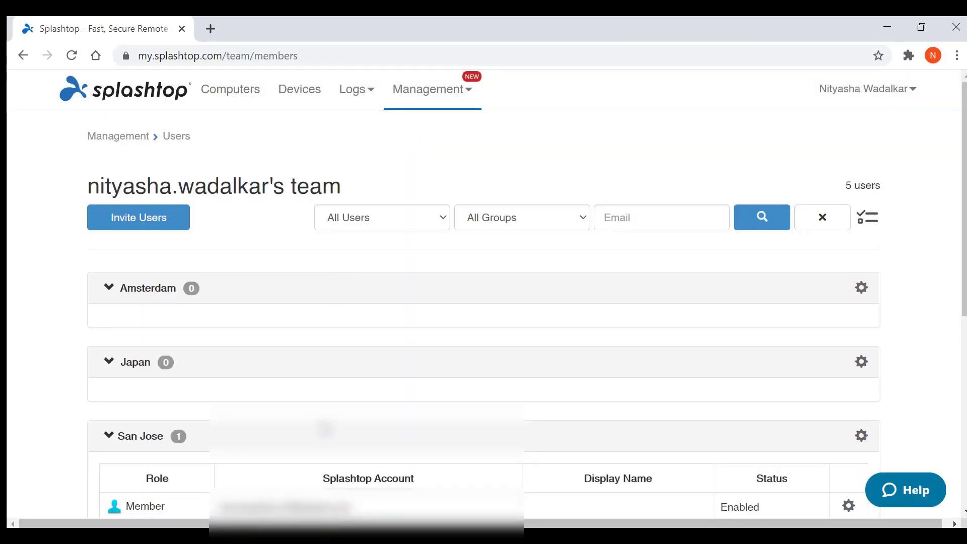
scroll(325, 433, down, 1)
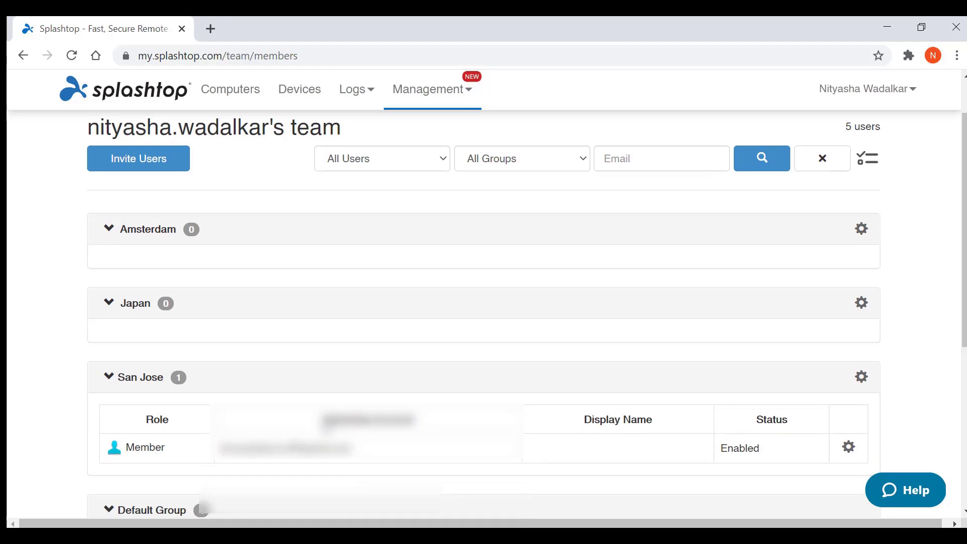
scroll(462, 402, down, 1)
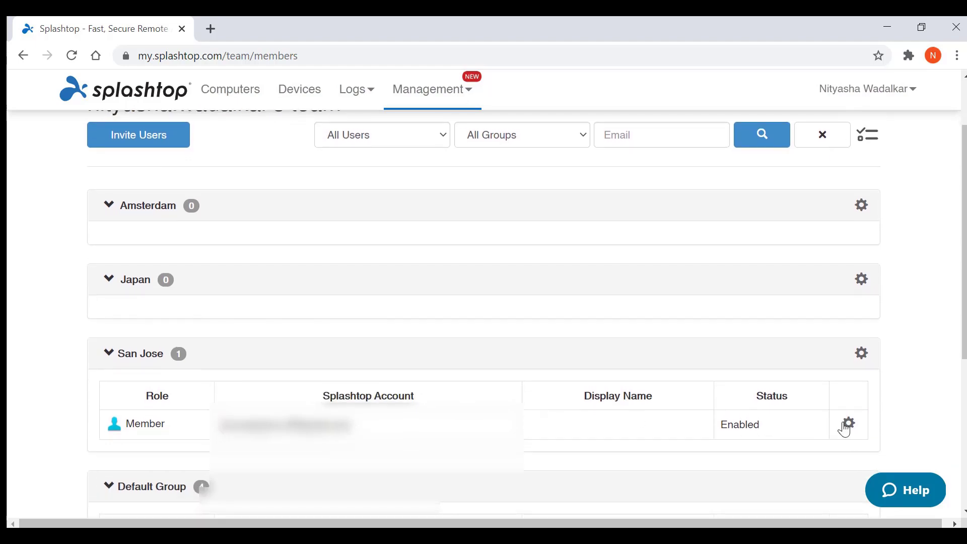
Check the member's user group stays San Jose without changes, then open All Computers
click(848, 424)
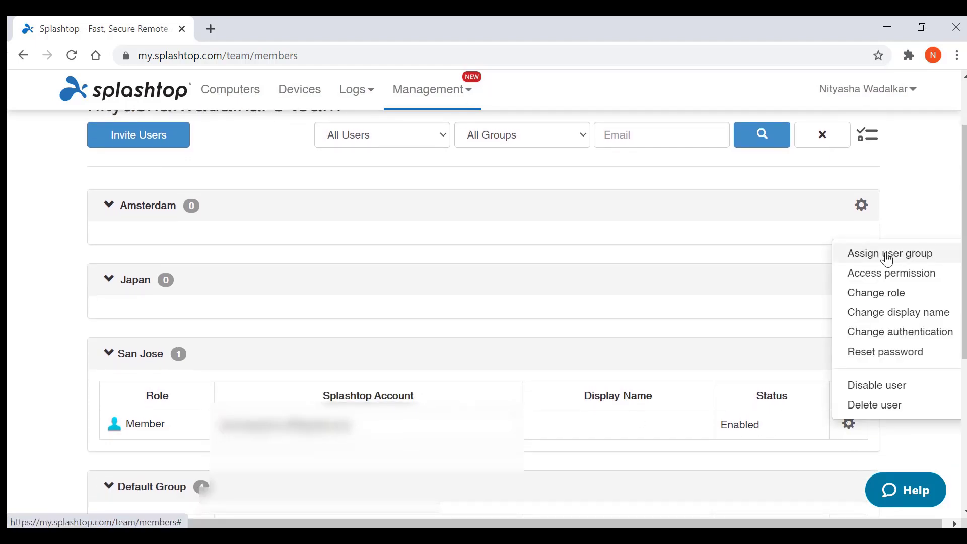
click(888, 258)
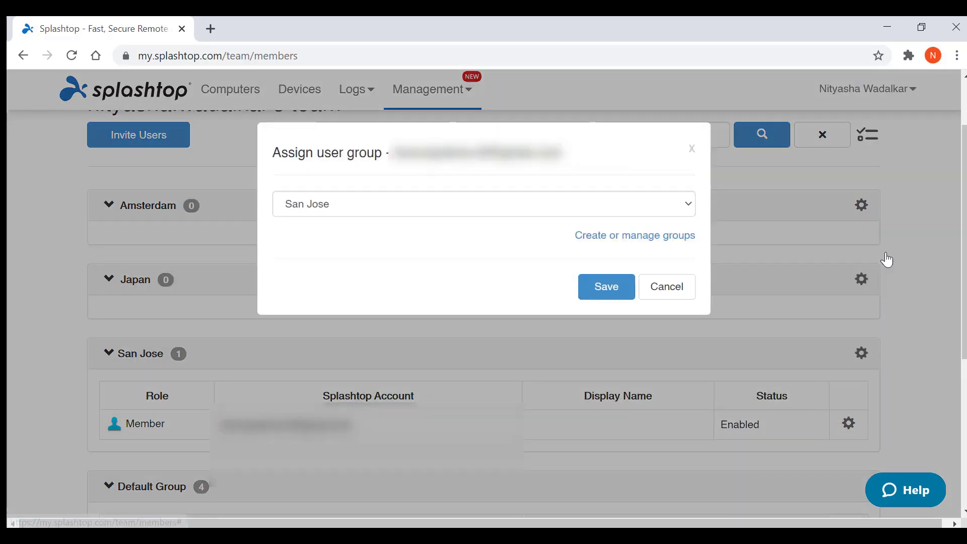
click(688, 207)
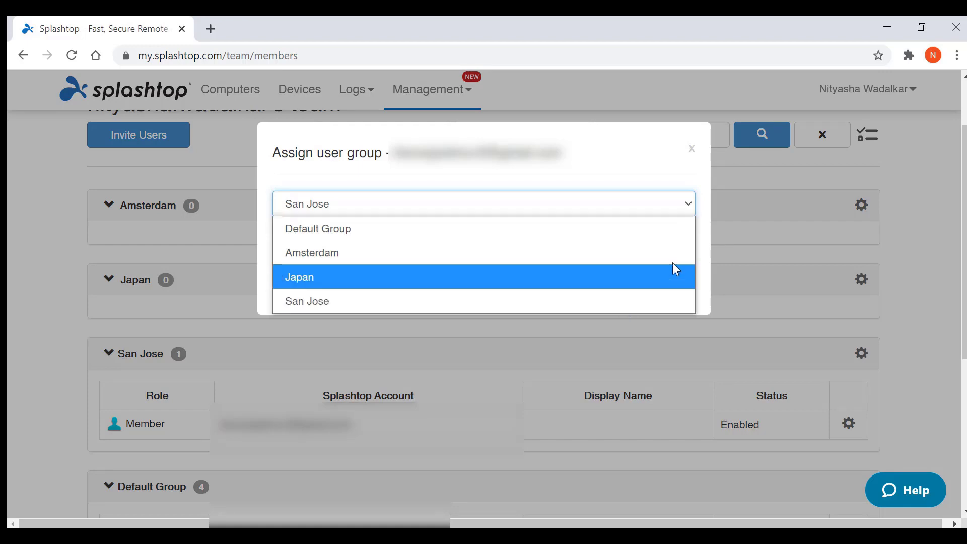
click(692, 177)
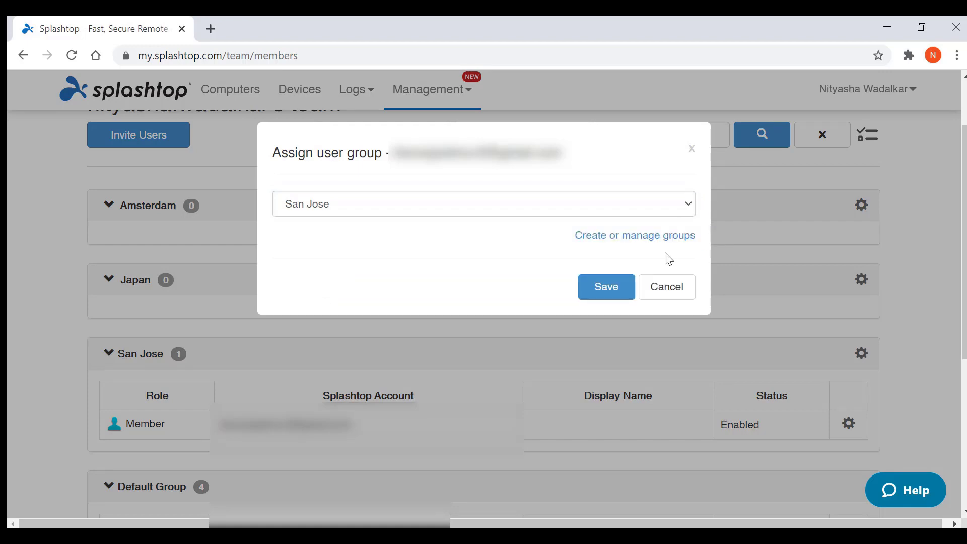
click(650, 298)
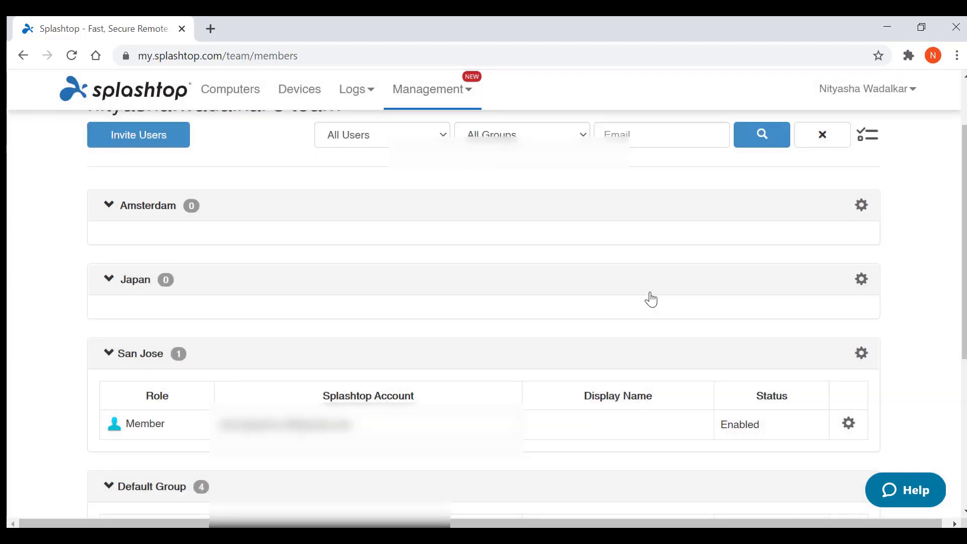
click(456, 83)
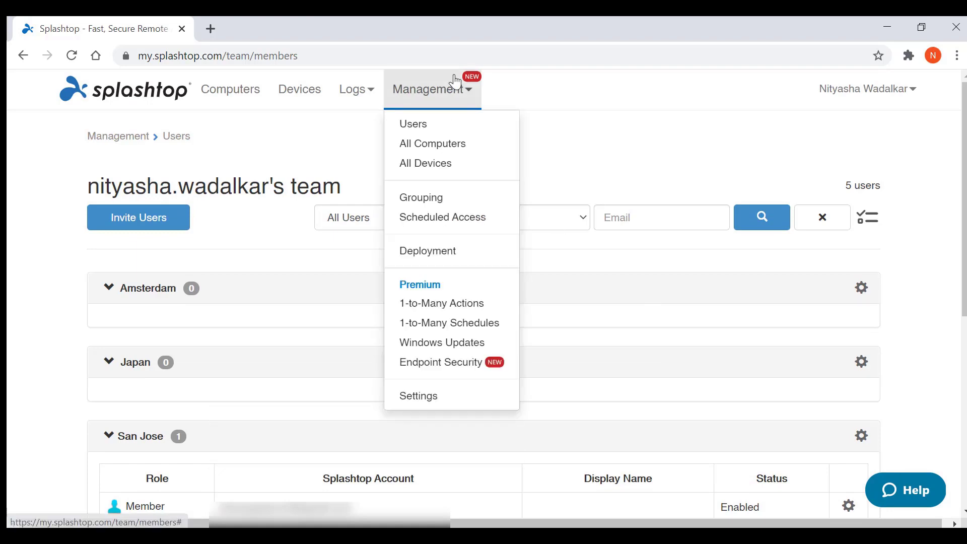
click(459, 144)
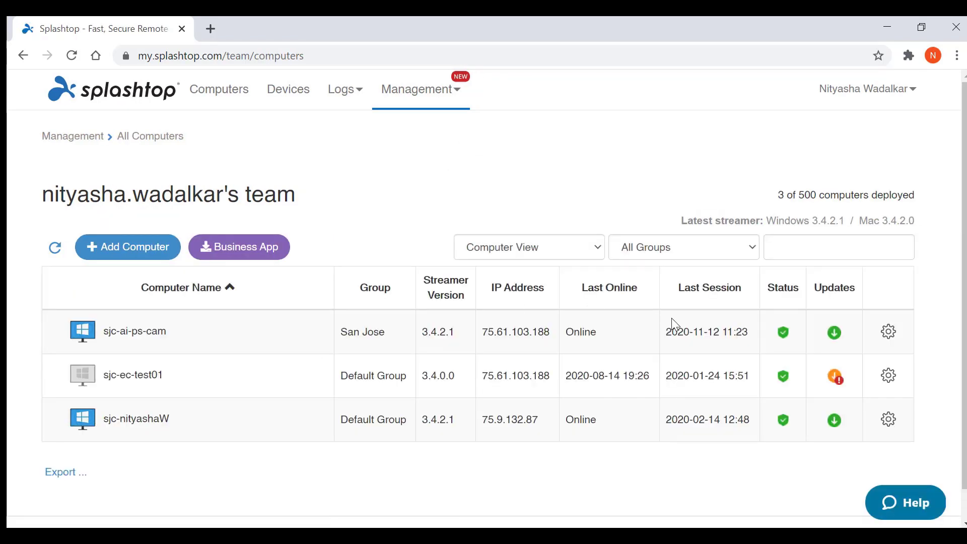
Check that sjc-ai-ps-cam's computer group is San Jose and cancel without changes
click(889, 332)
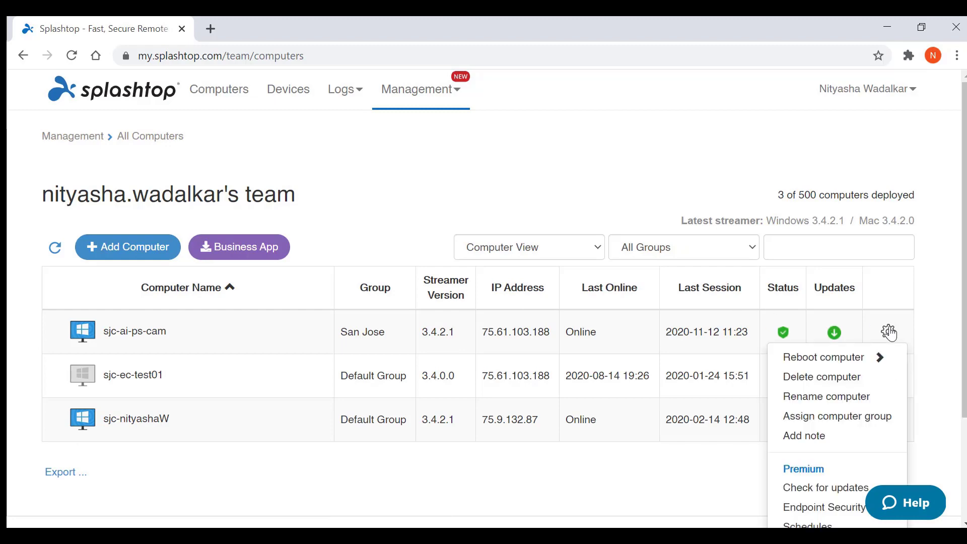
click(852, 417)
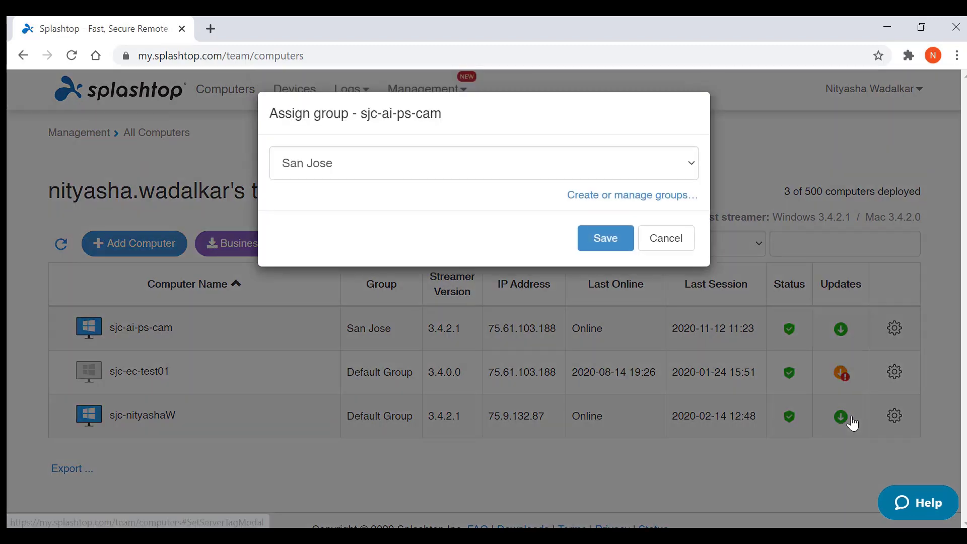
click(598, 168)
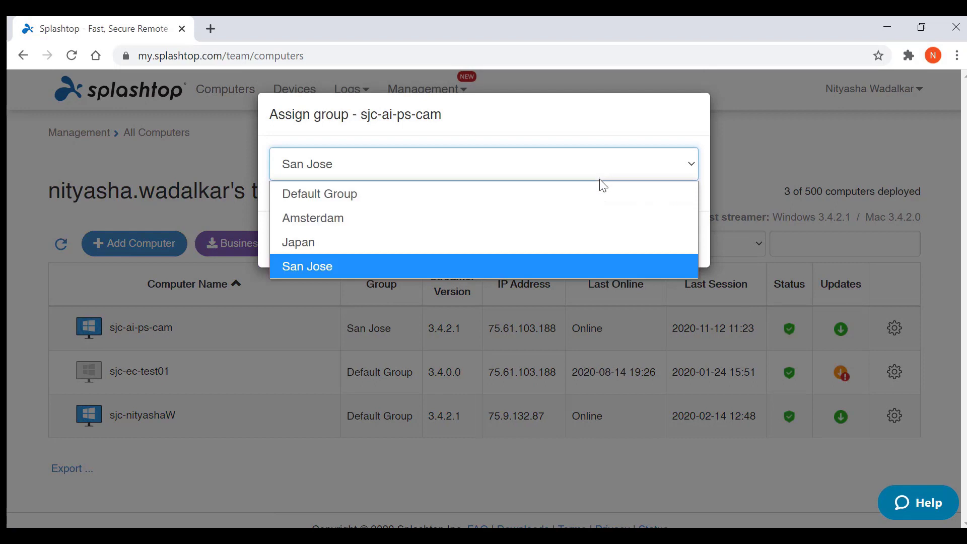
click(664, 133)
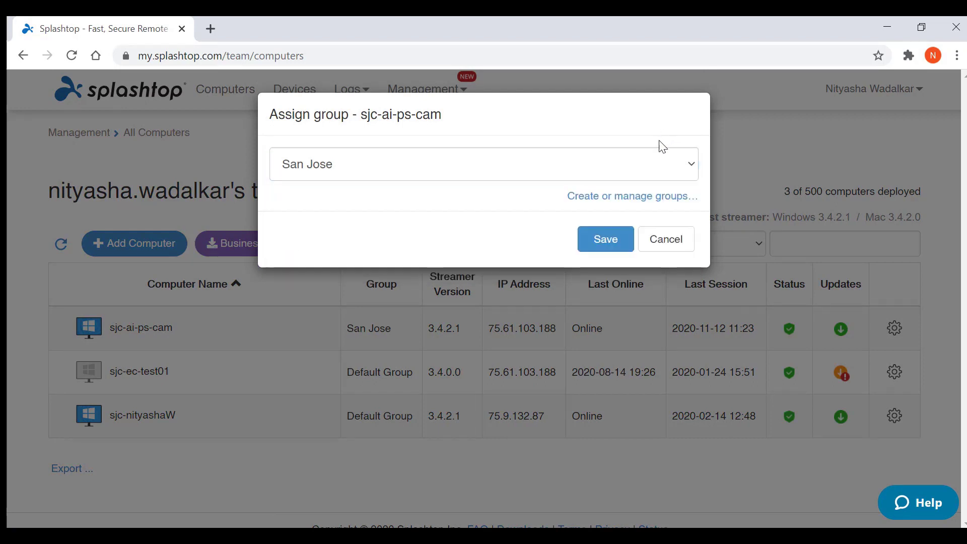
click(678, 245)
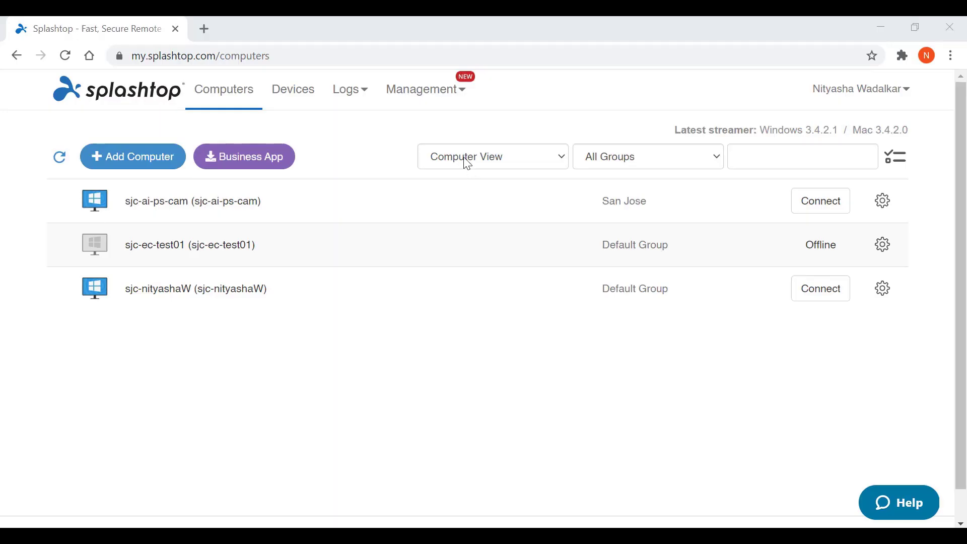
Review which groups new invitees can join in the Invite Users form
click(444, 98)
click(442, 123)
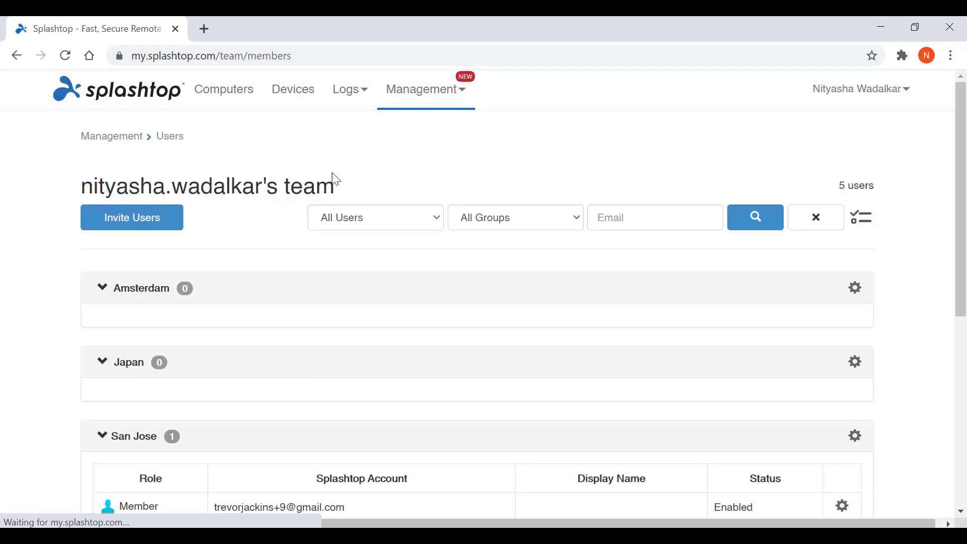
click(149, 227)
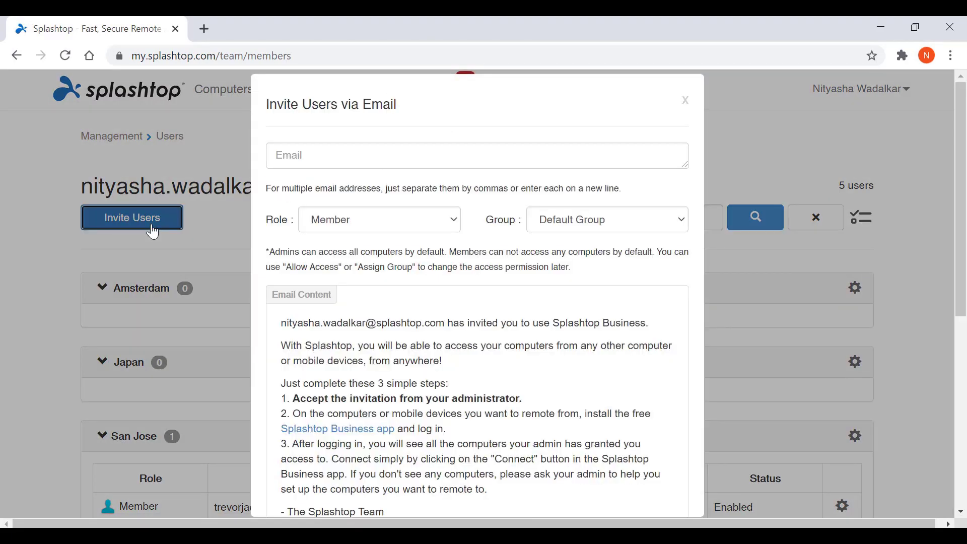
click(588, 233)
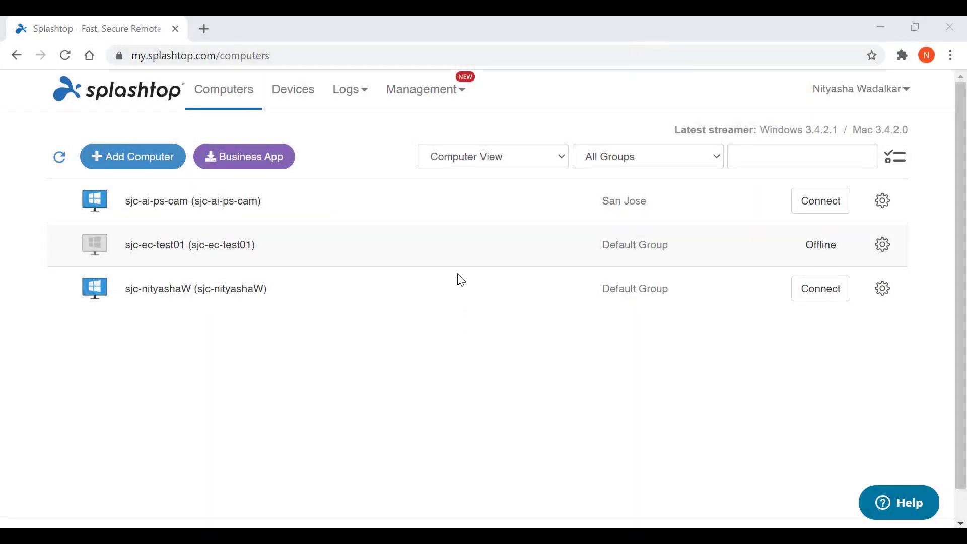
Keep the San Jose member on 'Only computers based on group permissions' and save
click(444, 94)
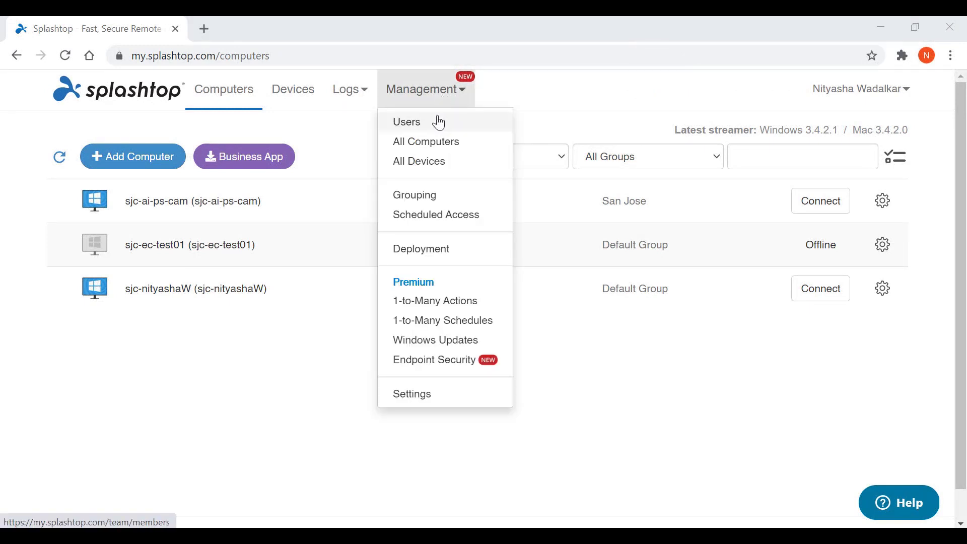
click(439, 122)
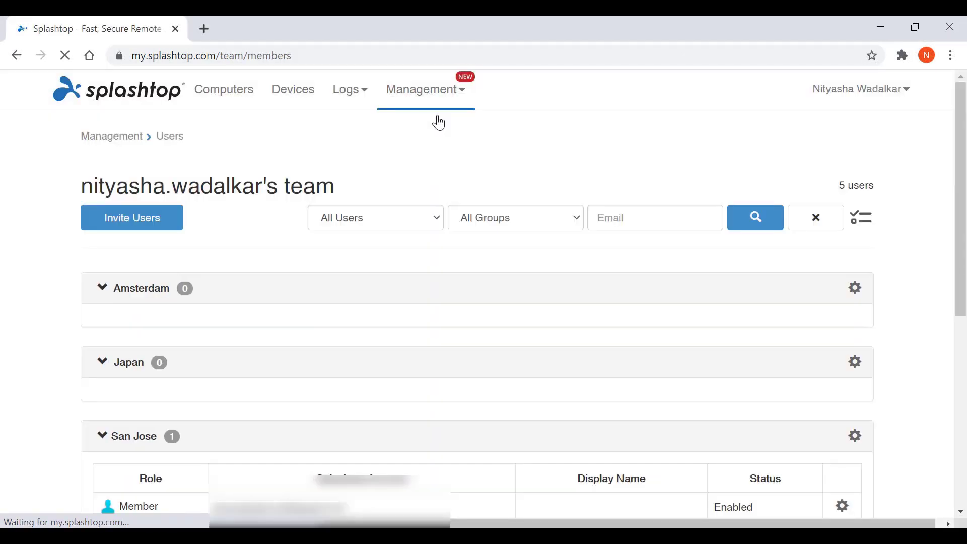
scroll(425, 395, down, 1)
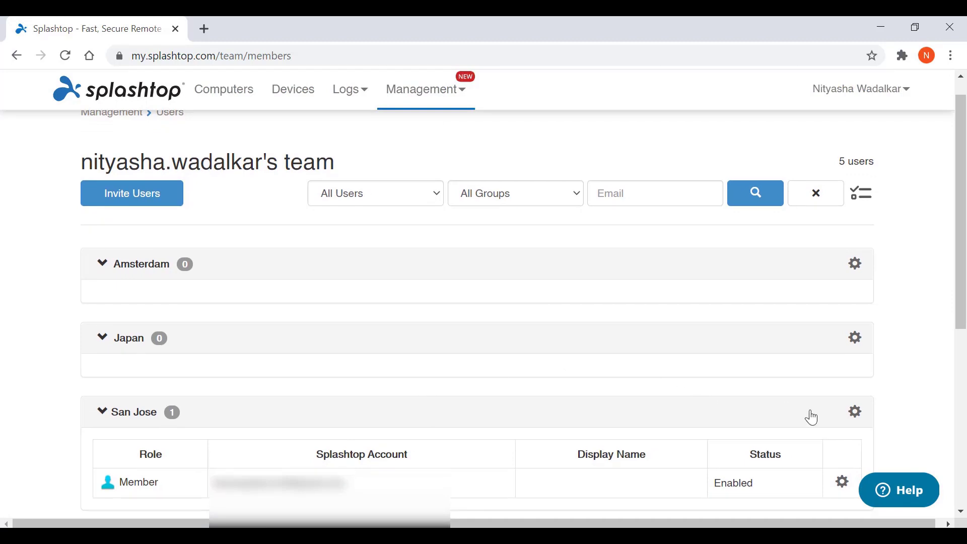
click(859, 420)
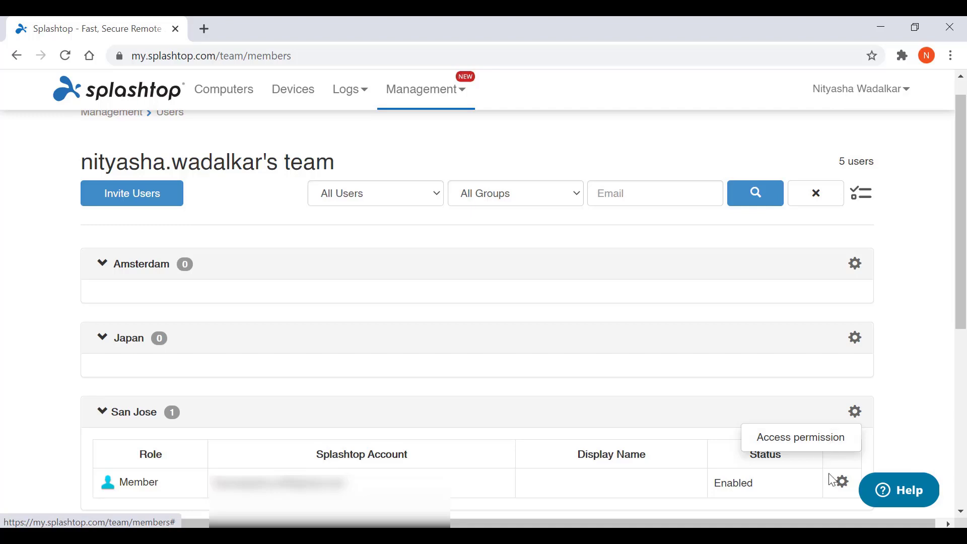
click(841, 484)
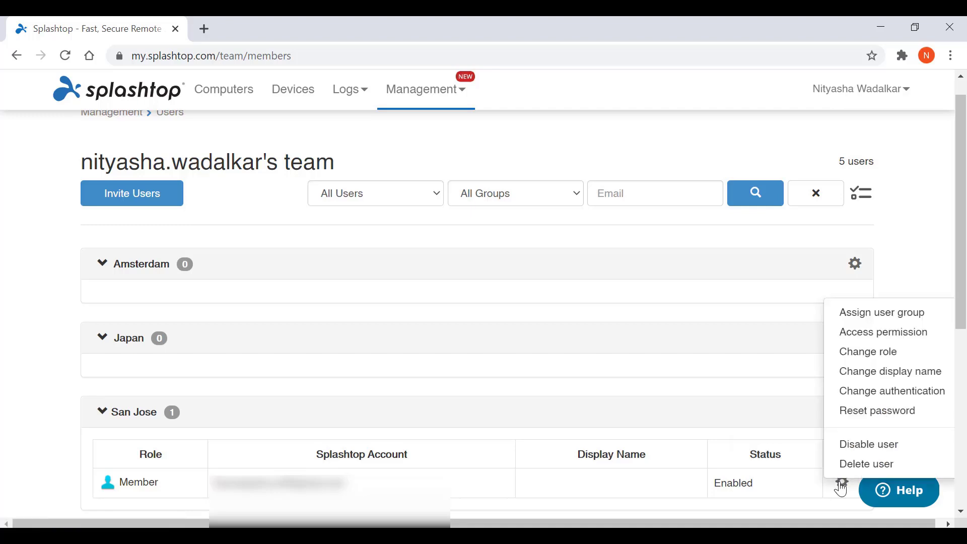
click(858, 334)
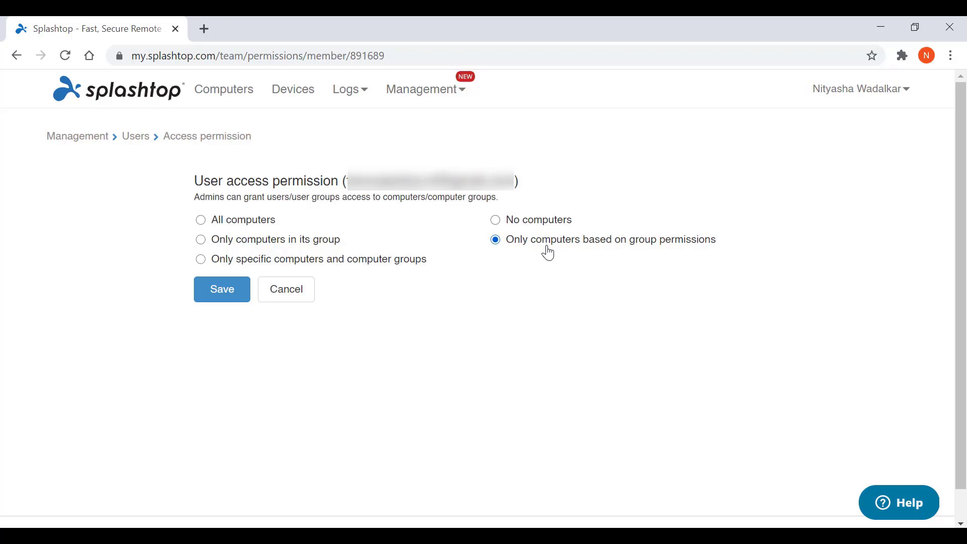
click(222, 295)
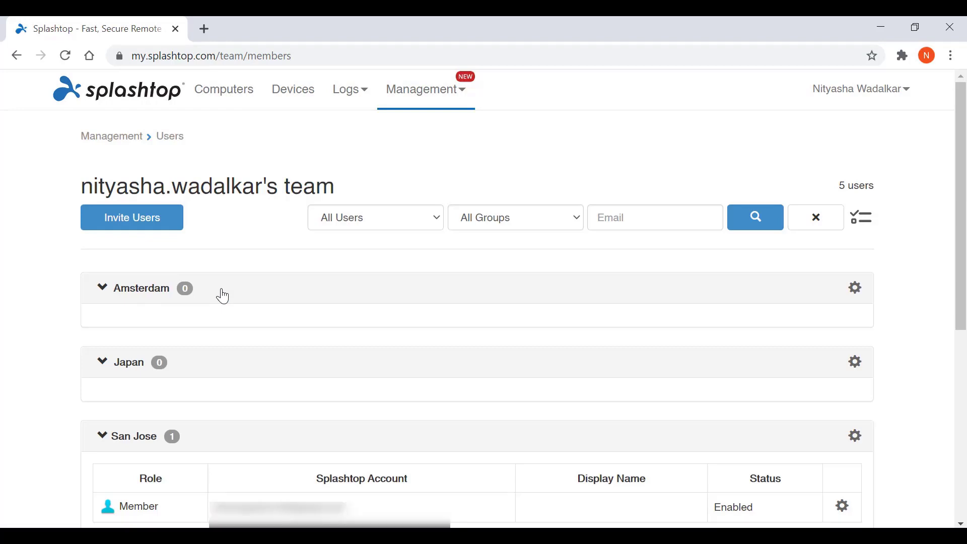
Save 'Only computers in its group' as the San Jose group's access permission
click(857, 438)
click(817, 468)
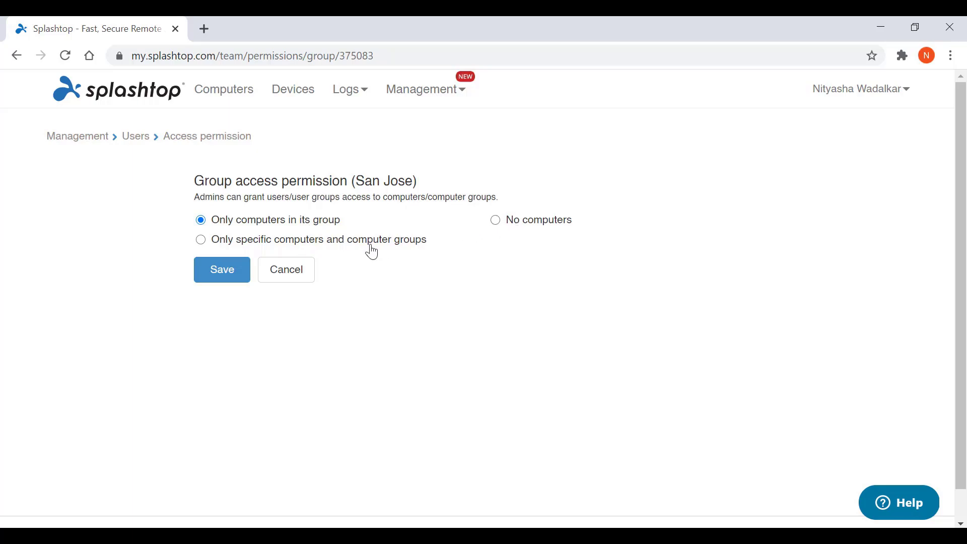
click(226, 278)
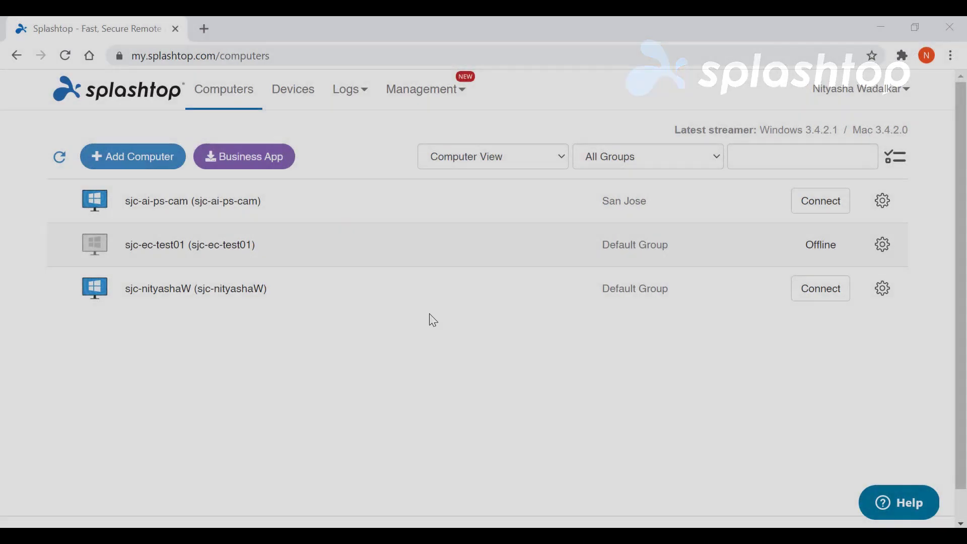
Confirm the team's Scheduled Access time zone is (GMT-07:00) Arizona, then go to Scheduled Access
click(425, 90)
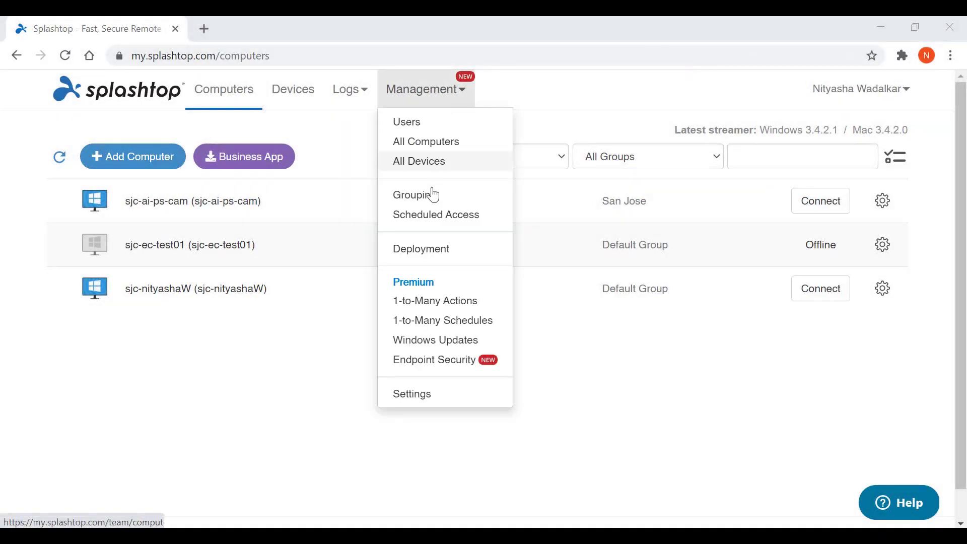
click(413, 393)
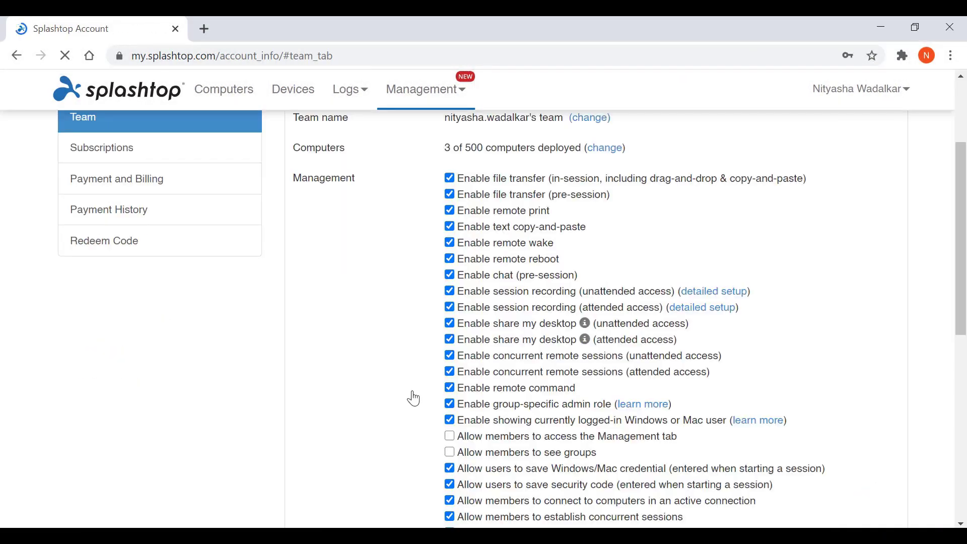
scroll(414, 398, down, 4)
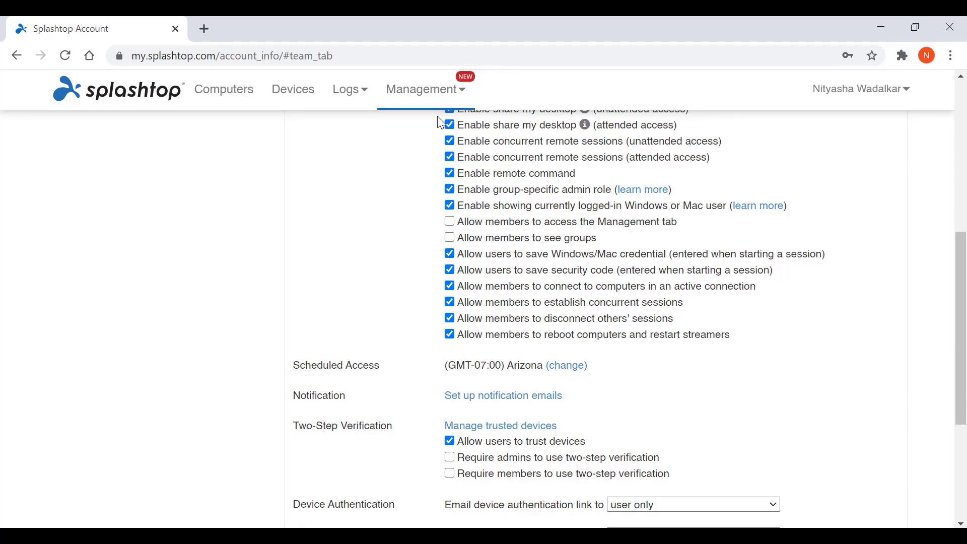
mouse_move(431, 93)
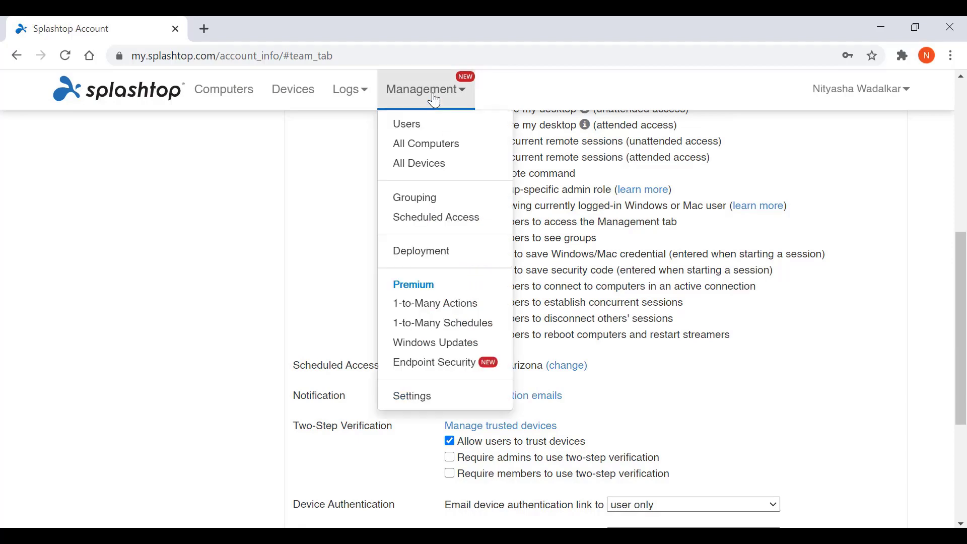
click(450, 221)
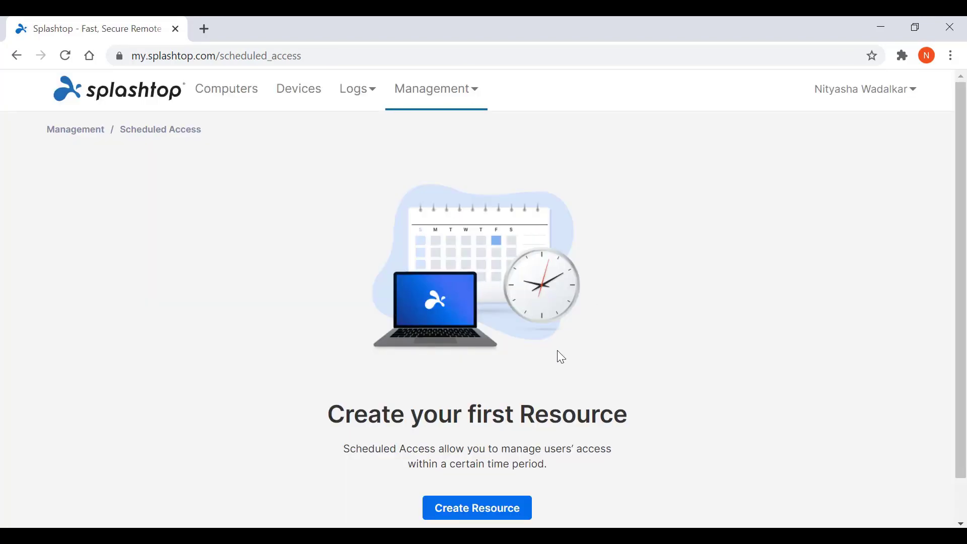
Create a resource named 'San Jose', described 'Schedule access for San Jose office', and continue
click(483, 509)
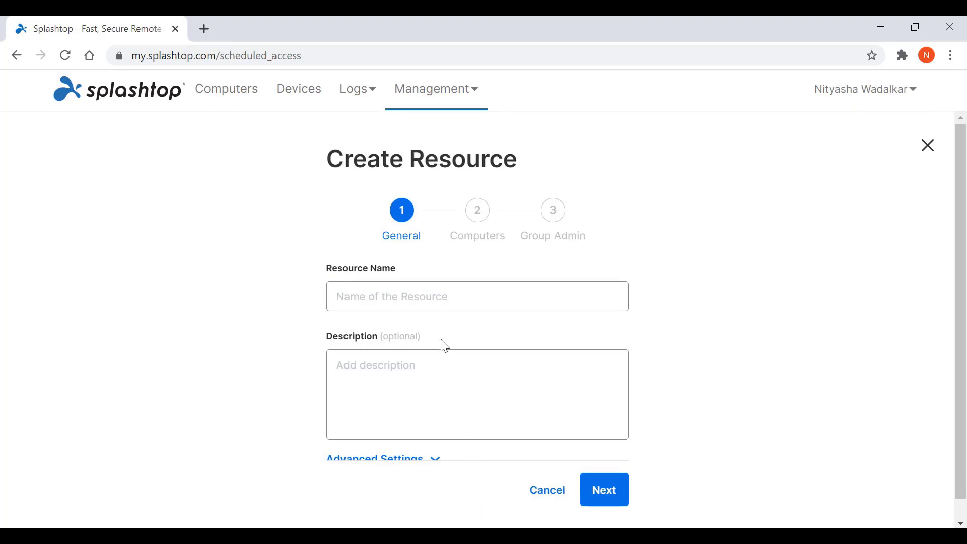
click(418, 290)
text(San Jose)
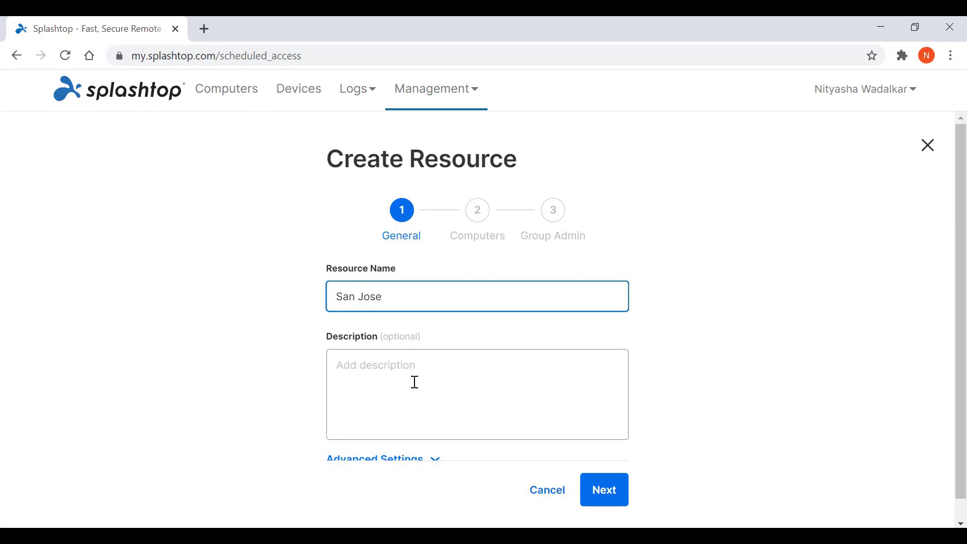
click(415, 382)
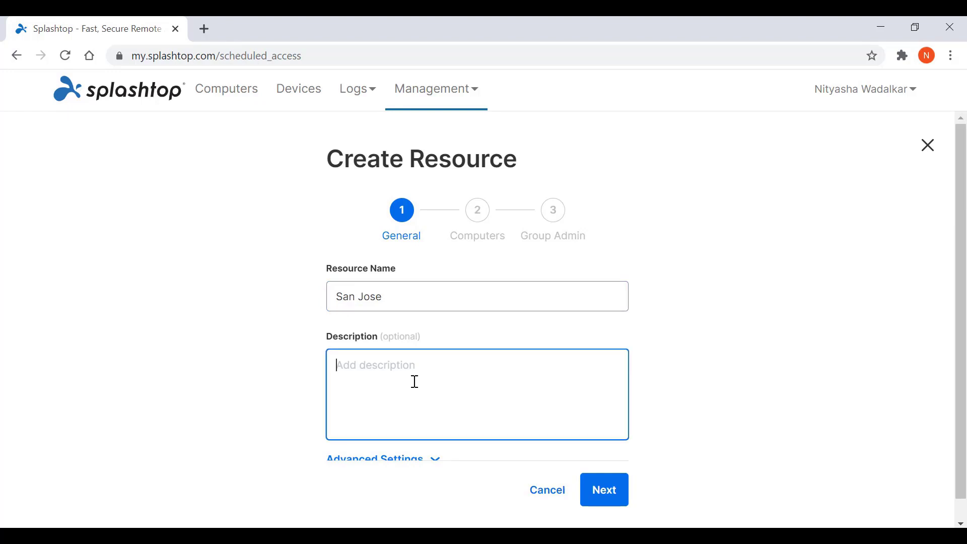
text(Schedule access for San Jose office)
click(416, 456)
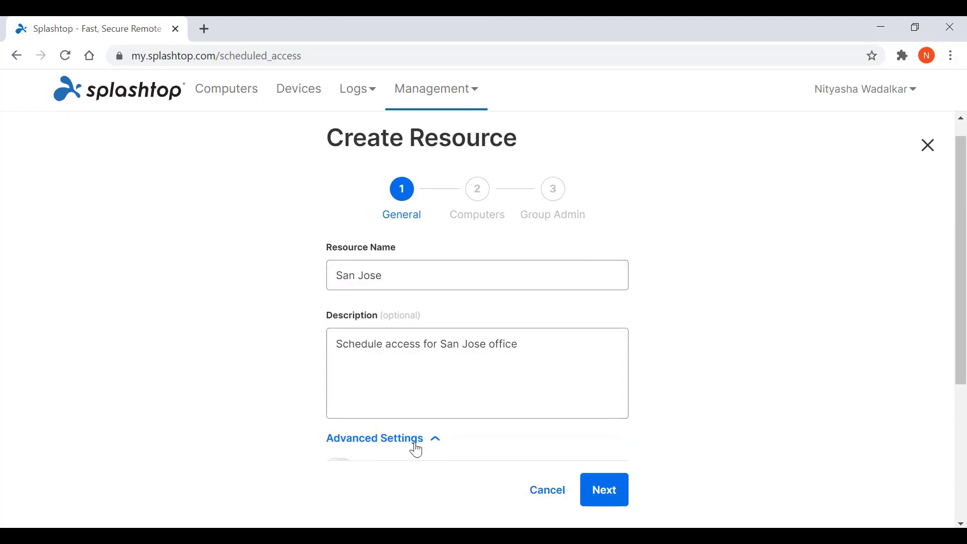
scroll(416, 450, down, 3)
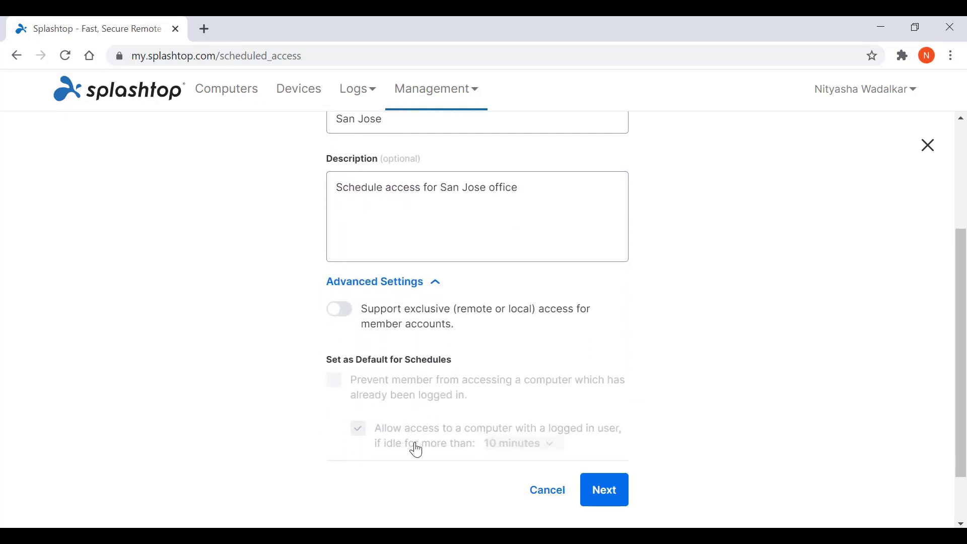
scroll(417, 450, down, 1)
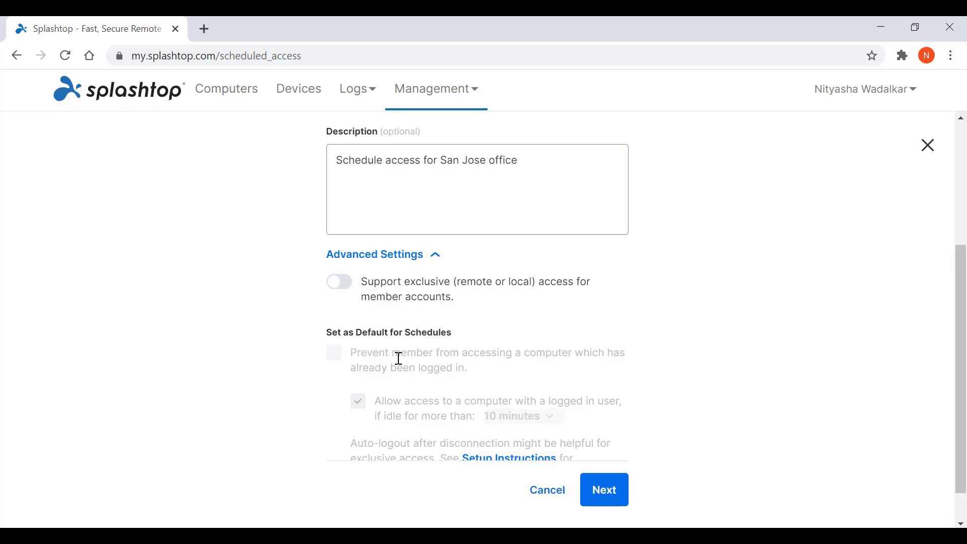
scroll(399, 358, down, 1)
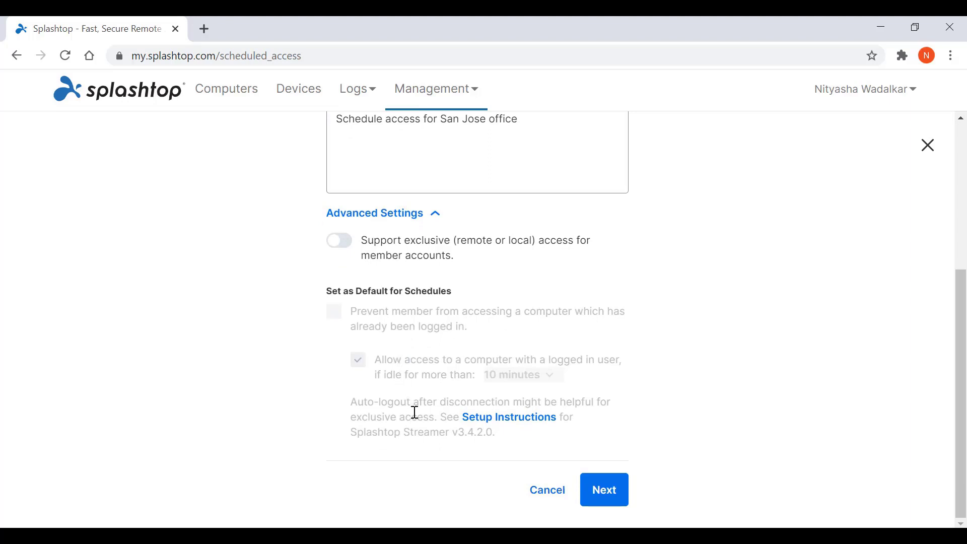
click(606, 490)
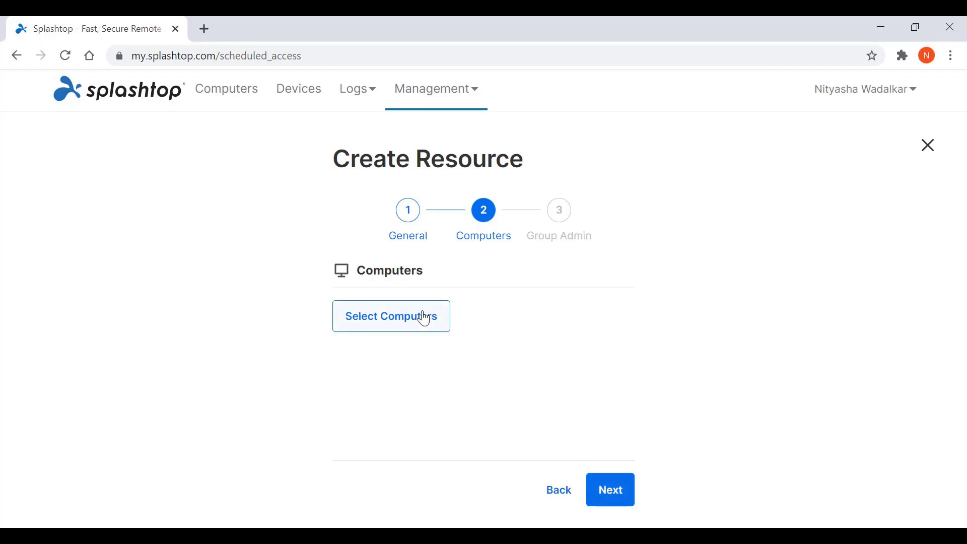
Select the San Jose group's single computer for the resource and create it
click(424, 318)
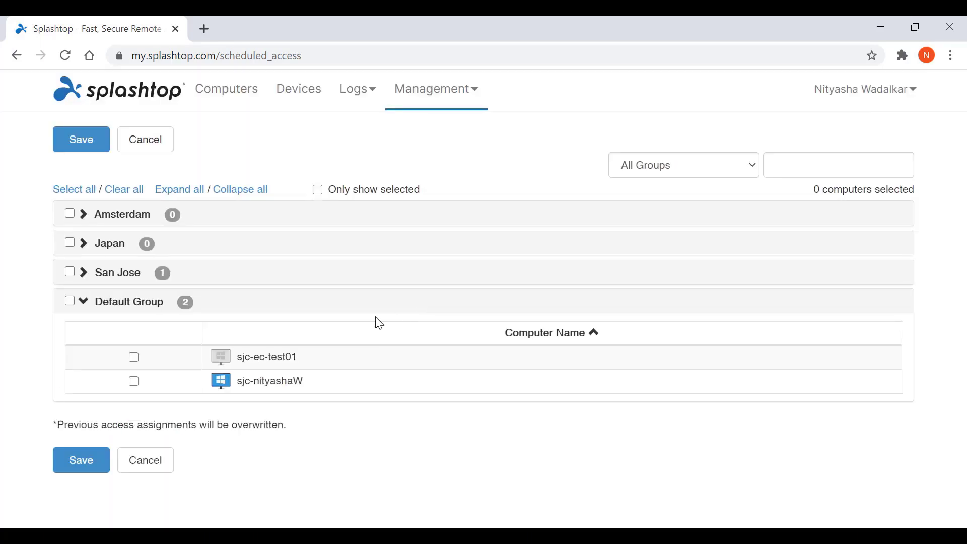
click(70, 274)
click(81, 460)
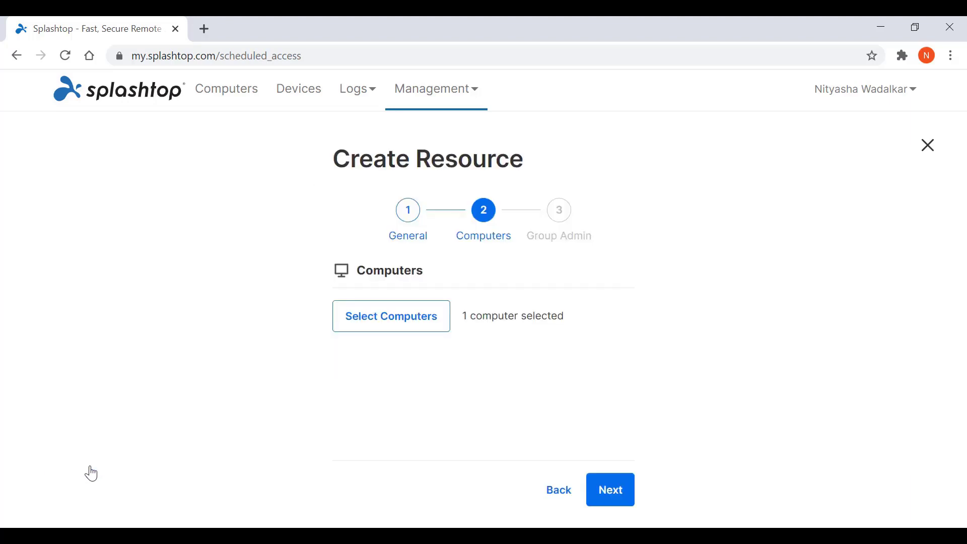
click(615, 490)
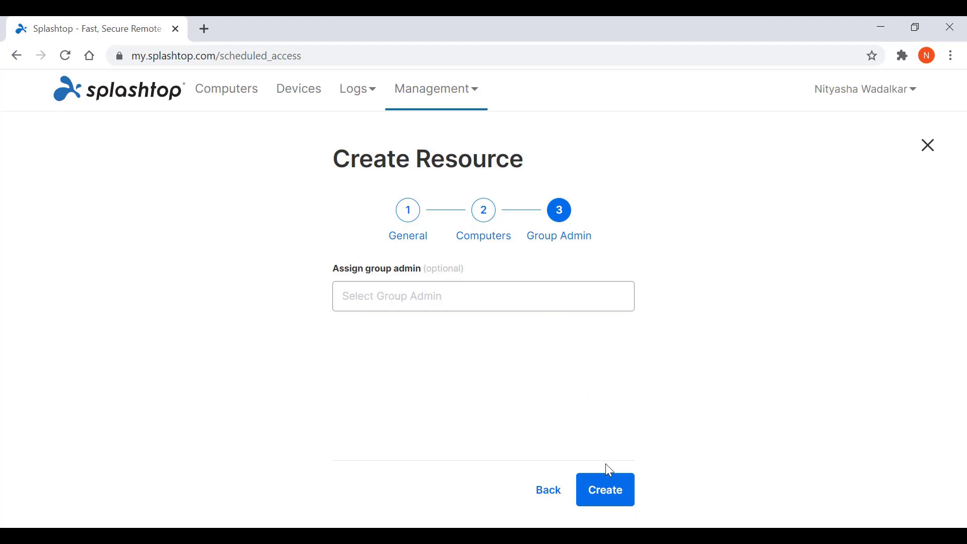
click(607, 490)
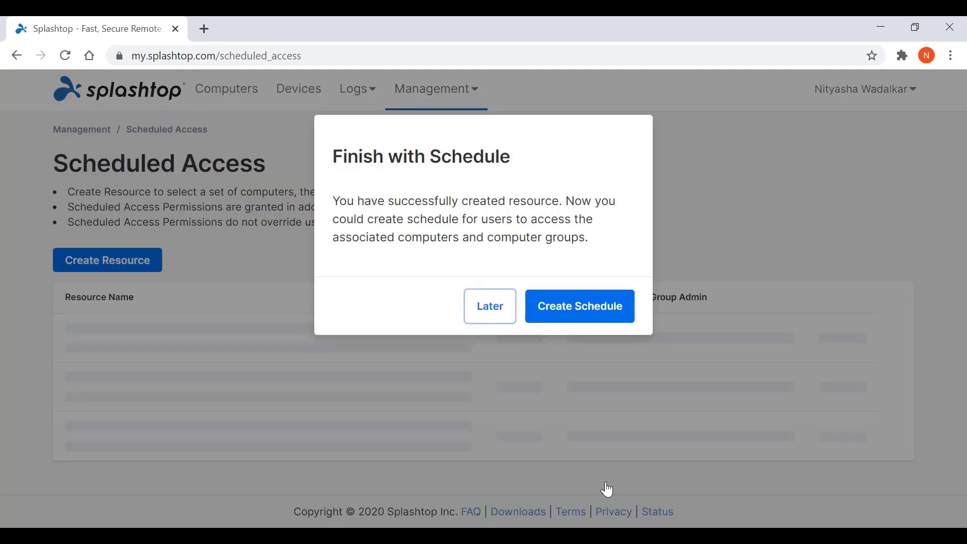
Start a schedule named 'Mon-Fri 9-6' with start date November 16, 2020
click(587, 315)
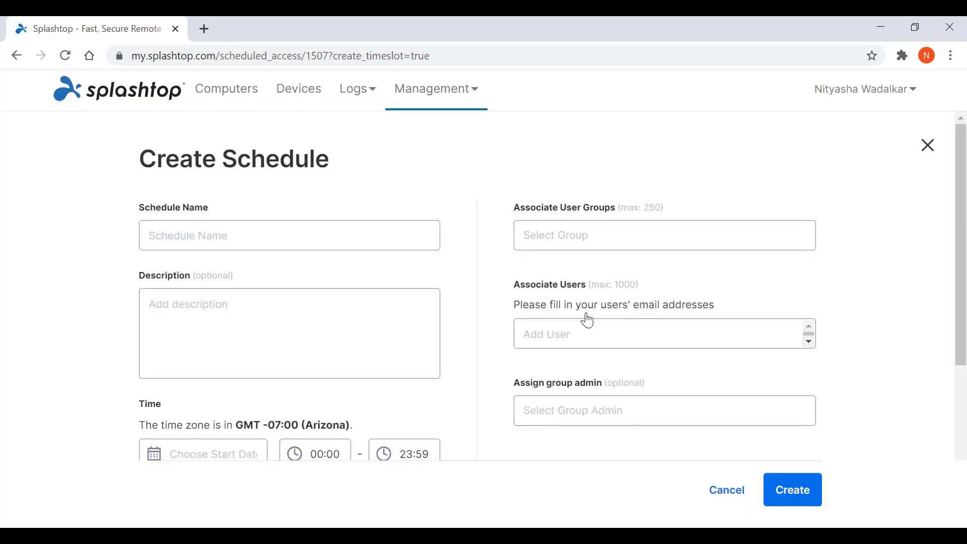
click(387, 236)
text(Mon-Fri 9-6)
scroll(333, 349, down, 1)
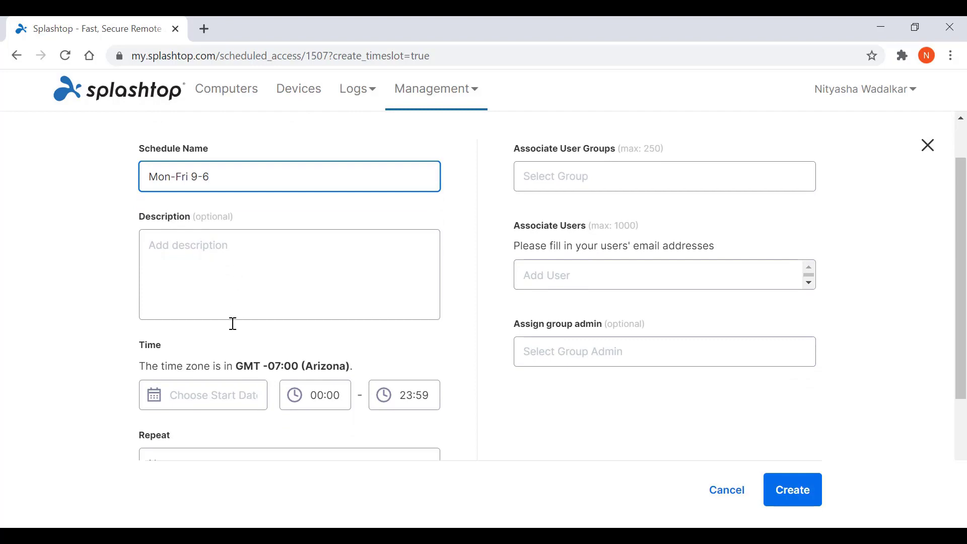
click(229, 397)
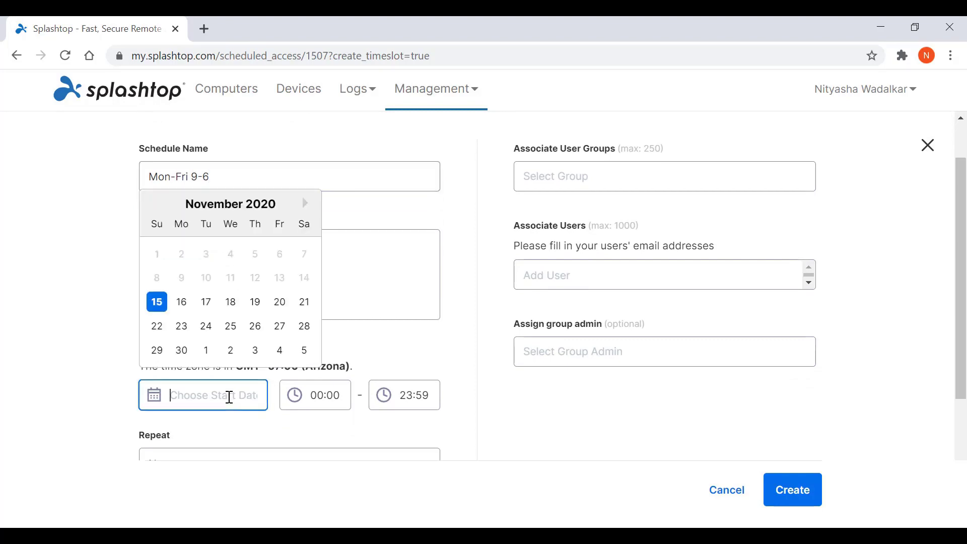
click(190, 308)
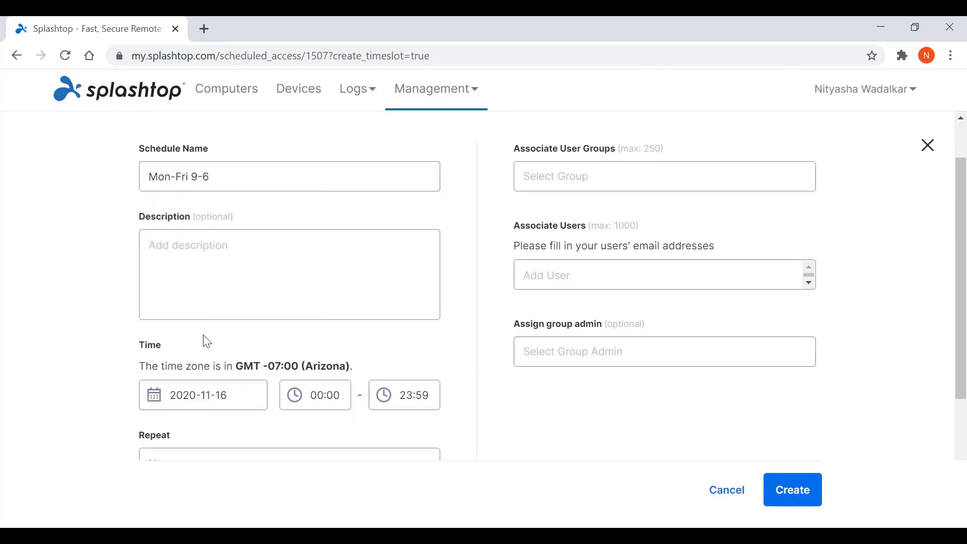
scroll(259, 387, down, 1)
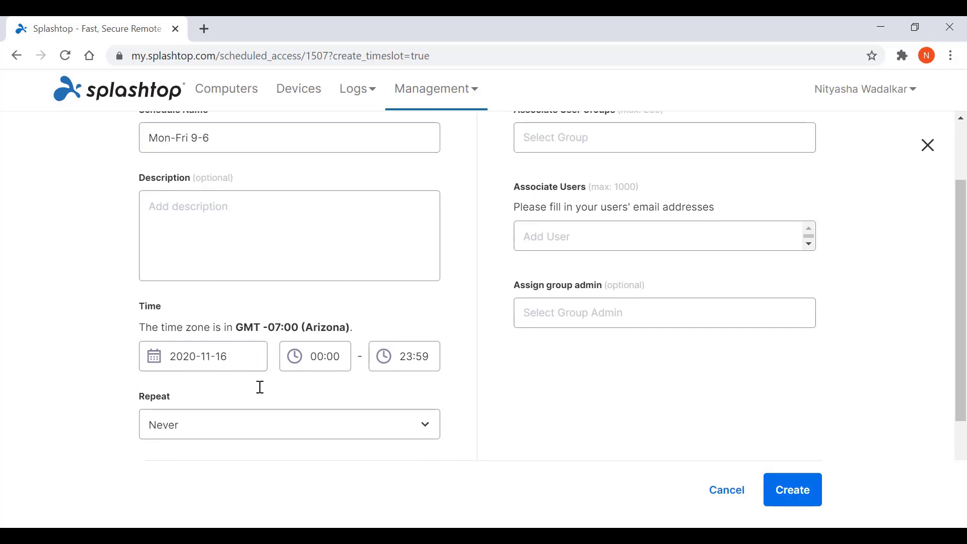
Set the schedule's time from 09:00 to 18:00
click(334, 328)
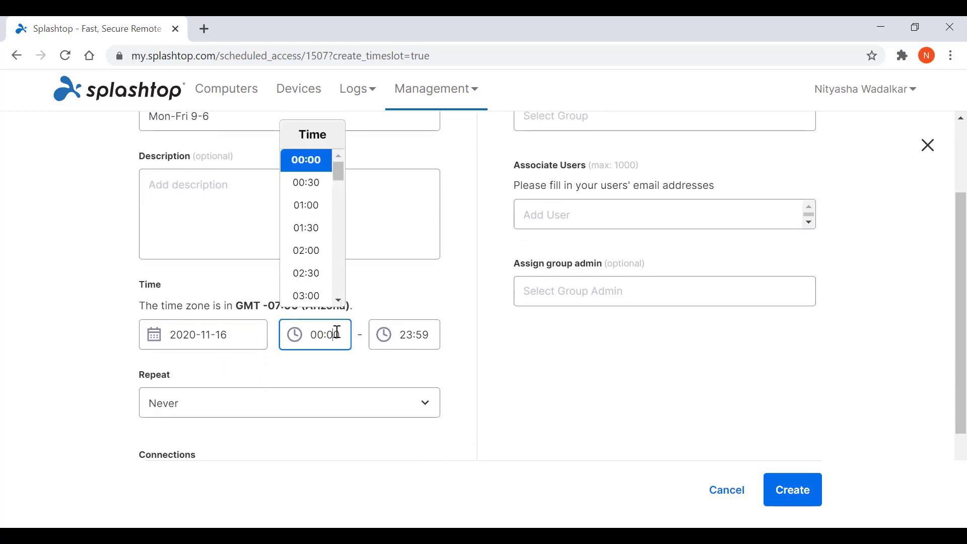
click(340, 300)
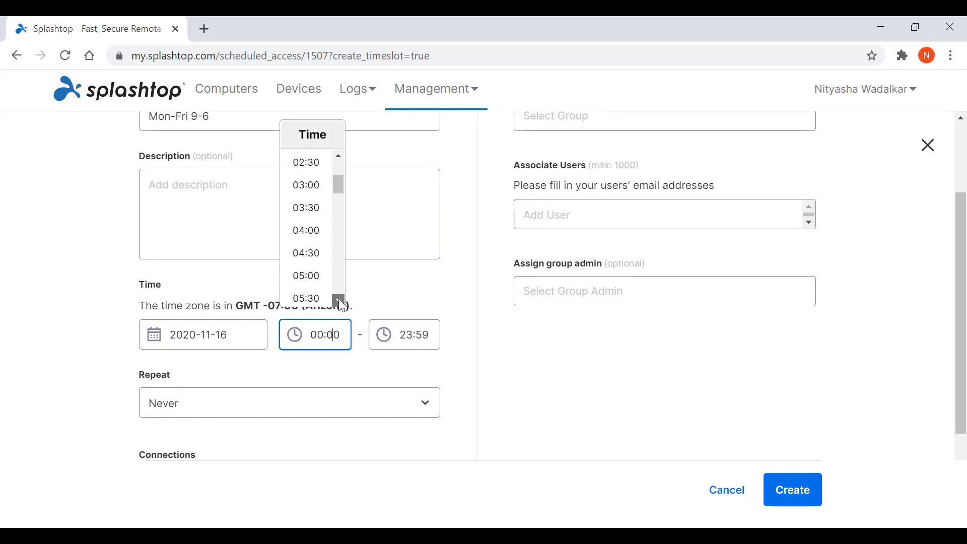
drag(340, 301, 340, 301)
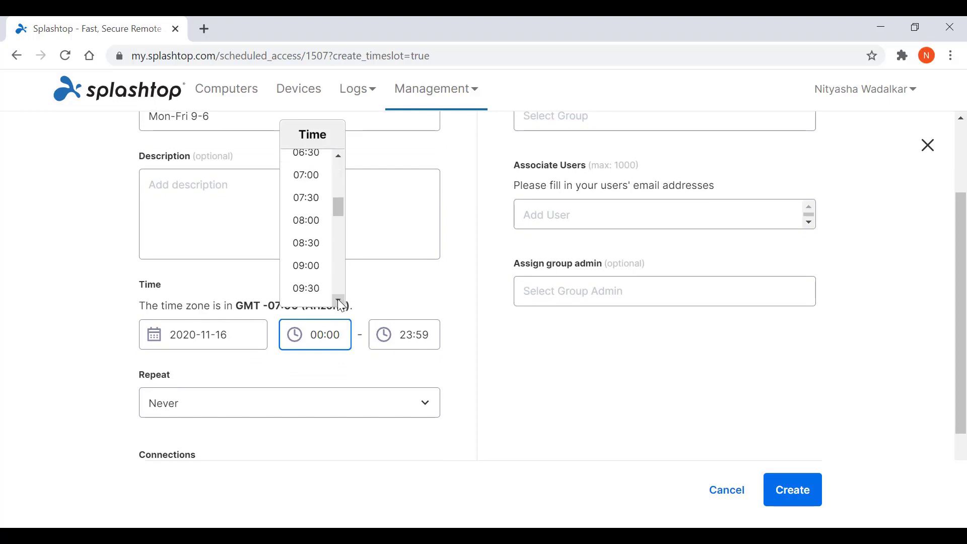
click(318, 267)
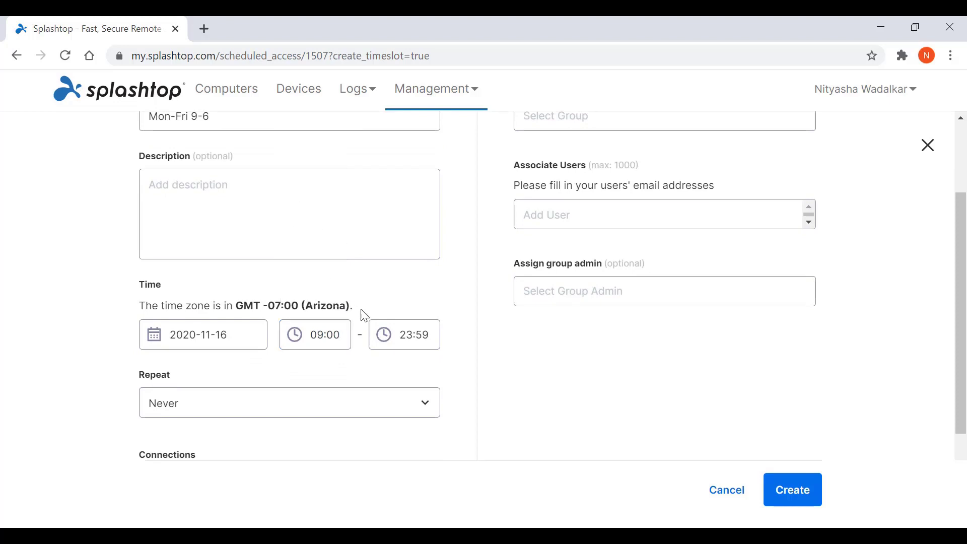
click(413, 336)
drag(430, 283, 431, 274)
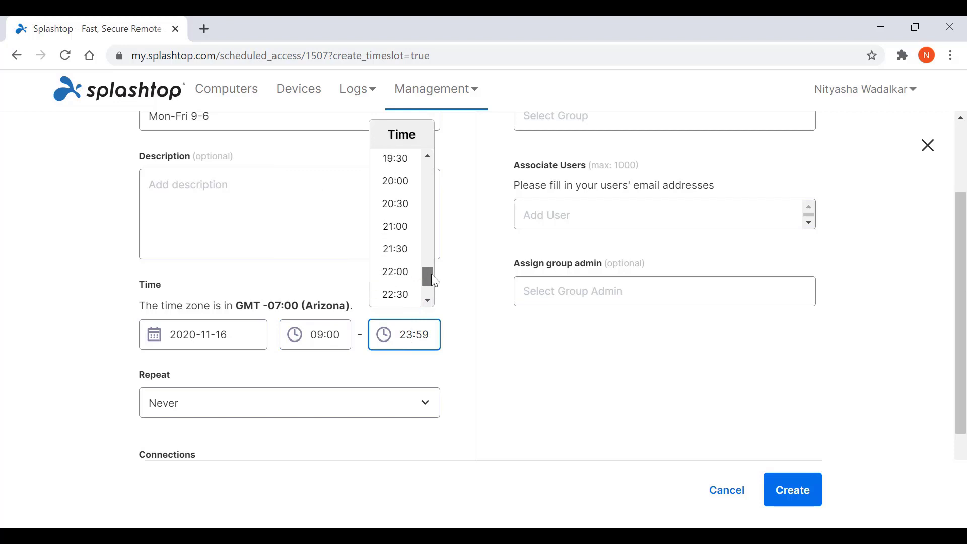
click(428, 159)
click(428, 159)
click(398, 181)
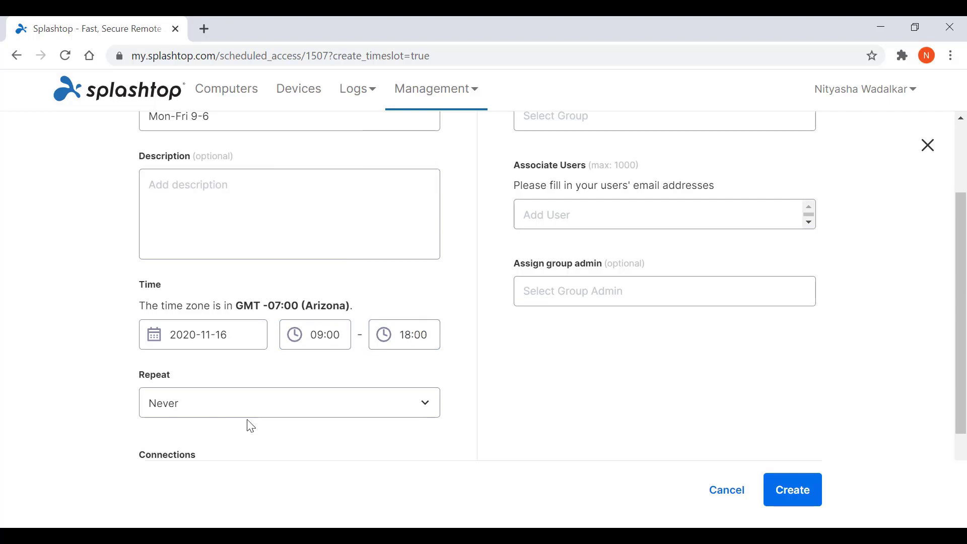
click(432, 335)
text(2)
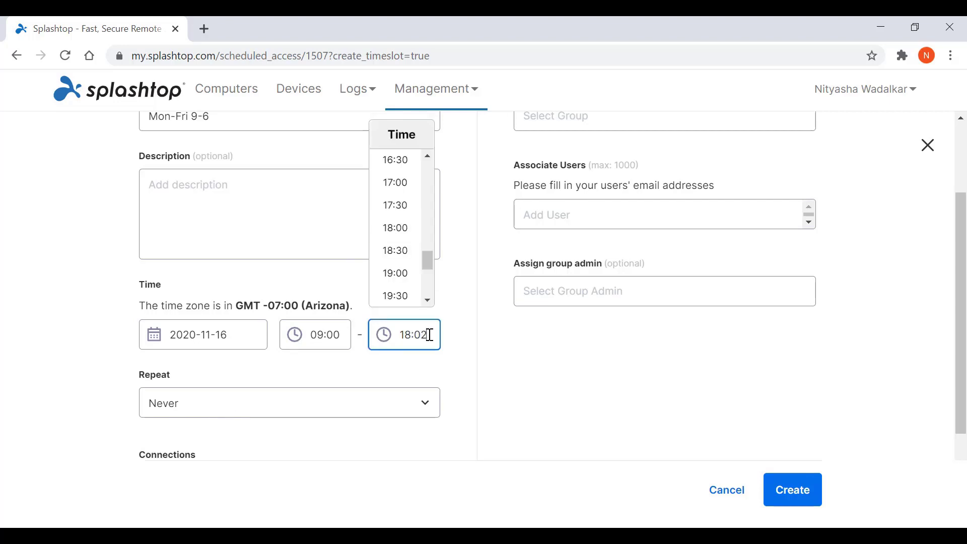
key(BackSpace)
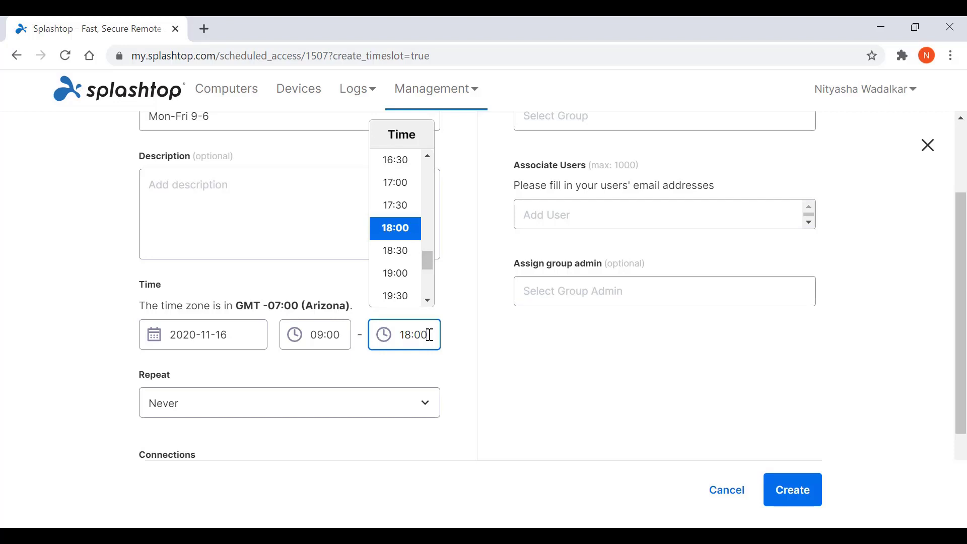
click(345, 394)
Set the schedule to repeat daily
click(247, 453)
scroll(247, 403, down, 2)
click(244, 289)
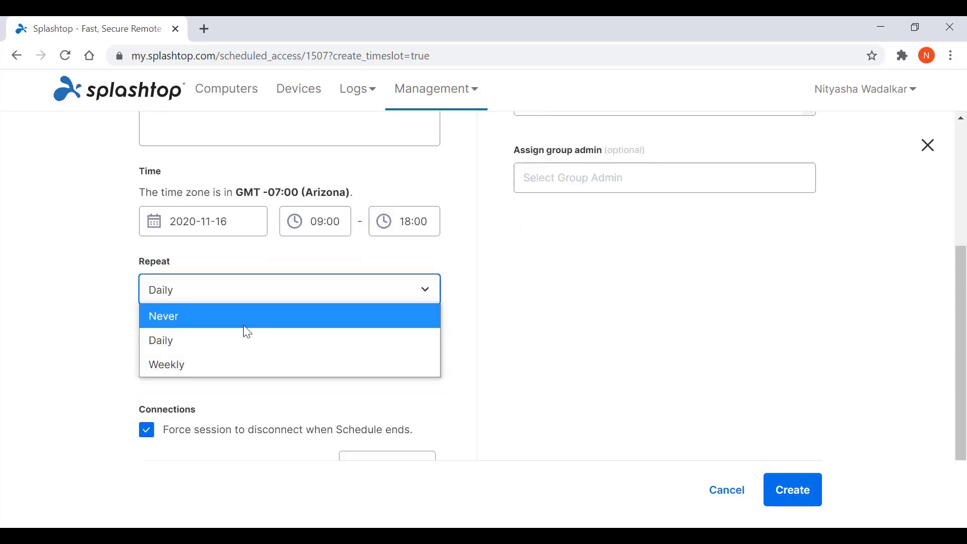
Make the schedule repeat weekly on Monday, Tuesday, Wednesday, Thursday and Friday
click(202, 363)
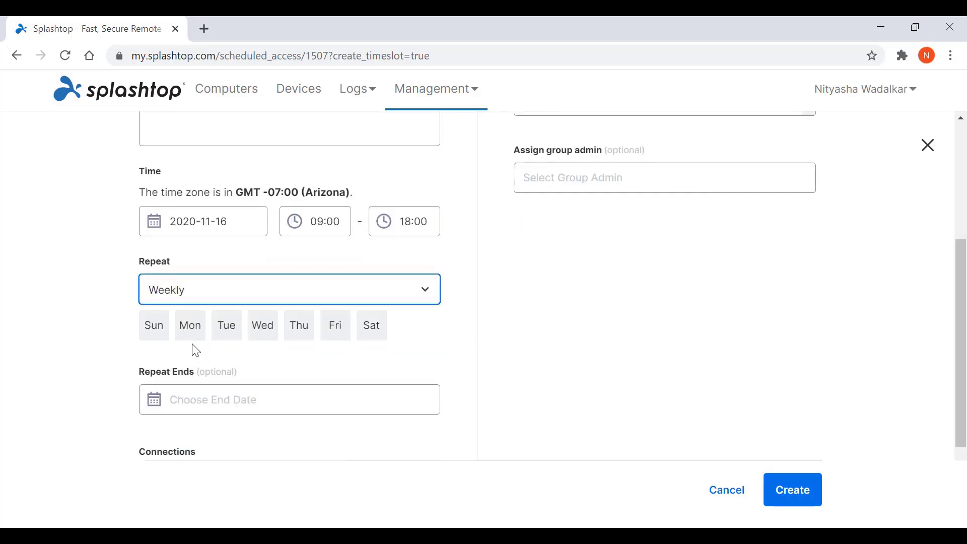
click(191, 333)
click(225, 335)
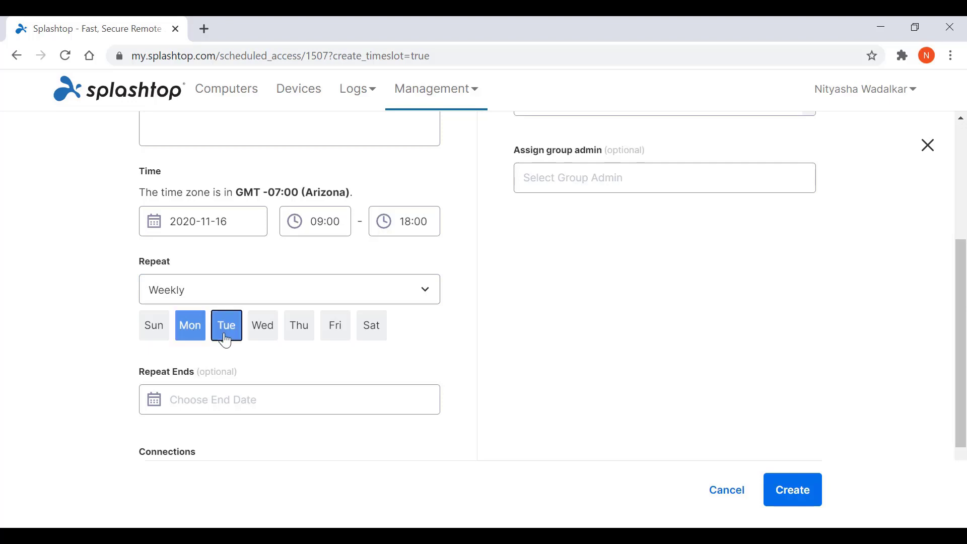
click(257, 337)
click(298, 333)
click(336, 334)
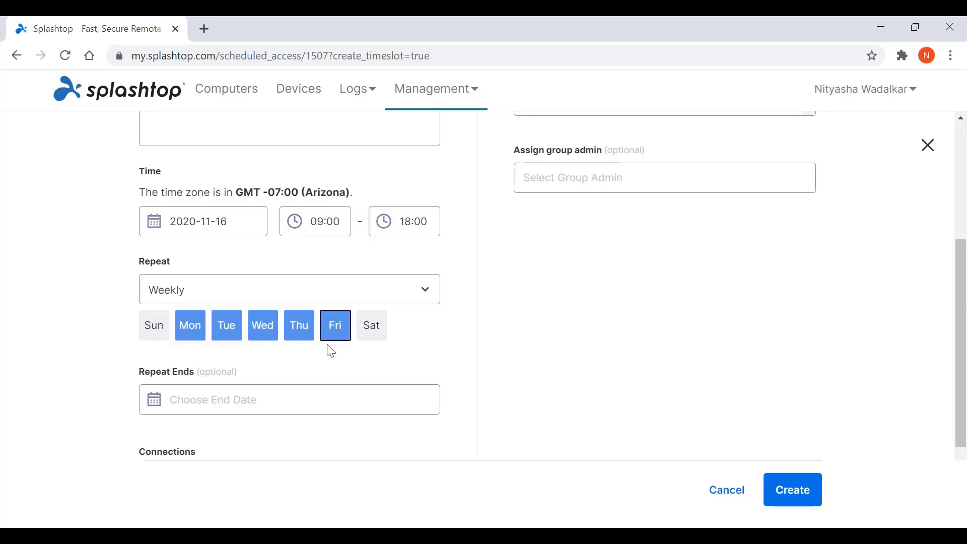
Associate the San Jose user group with the schedule
scroll(377, 403, up, 3)
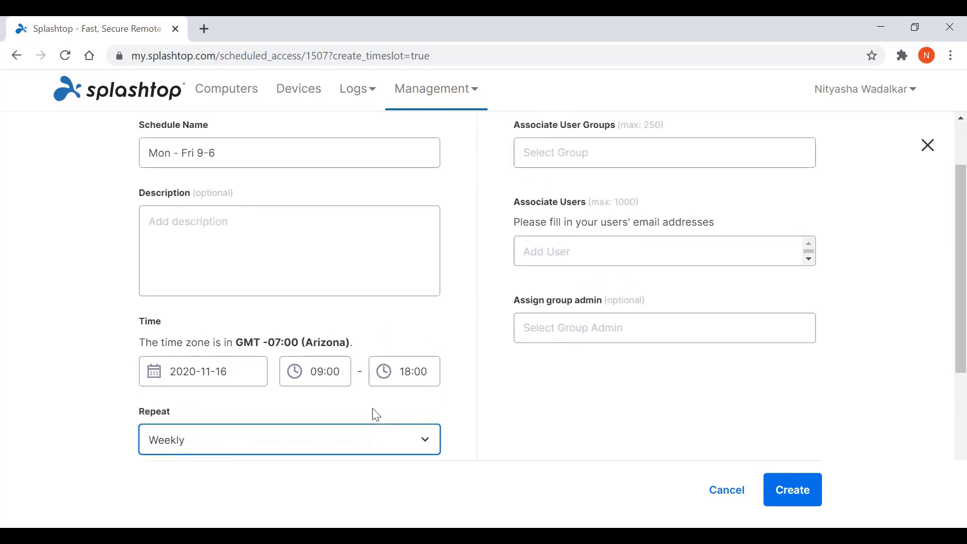
scroll(377, 414, up, 2)
click(594, 239)
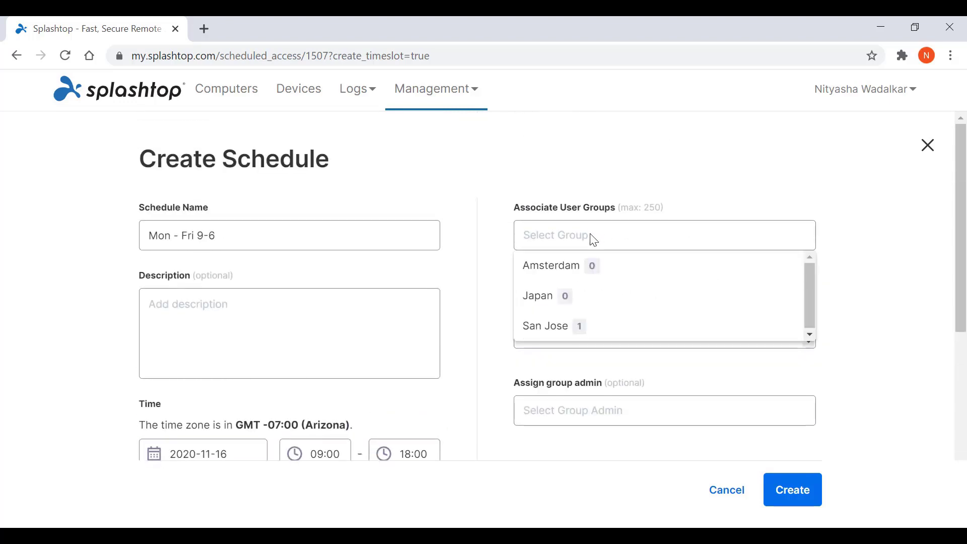
click(602, 336)
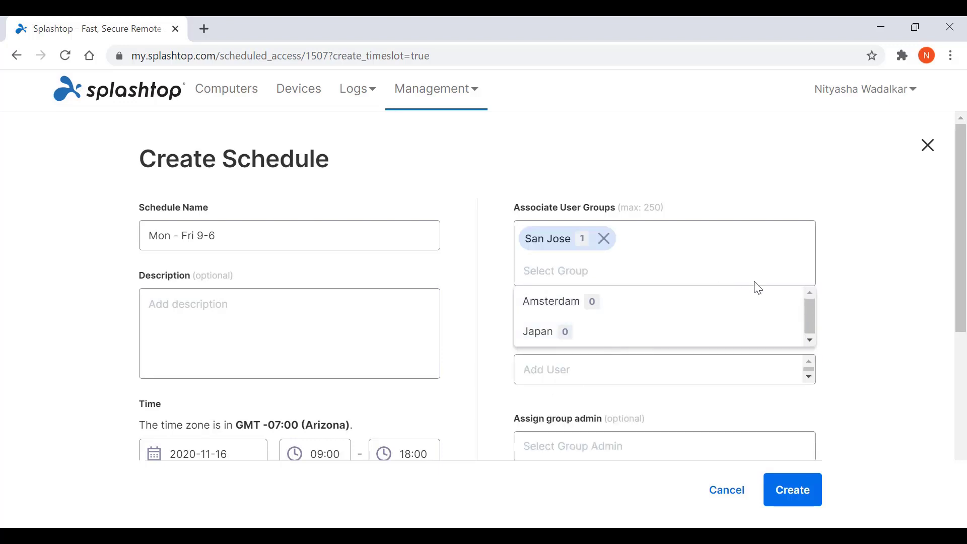
click(886, 342)
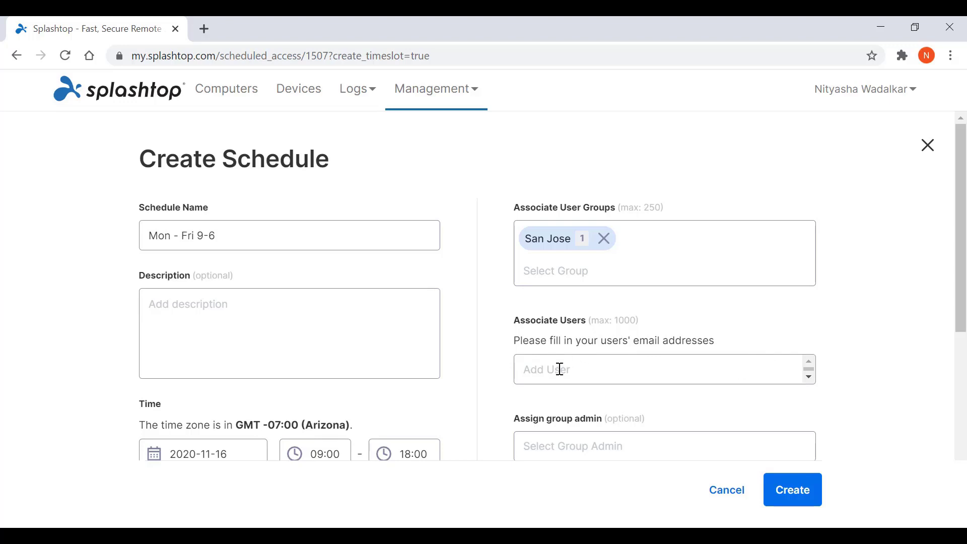
scroll(611, 395, down, 3)
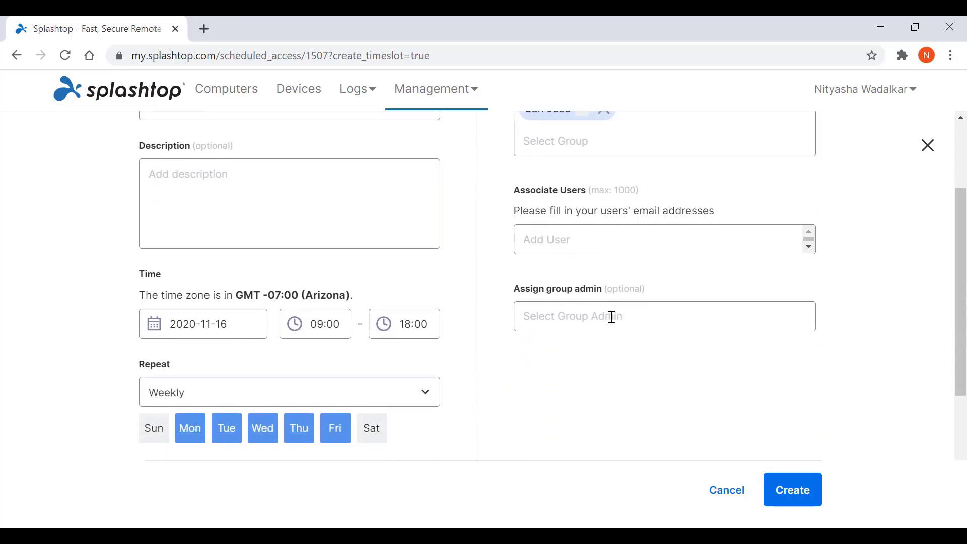
Create the San Jose Mon - Fri 9-6 schedule and inspect the Nov 16 slot's details
click(797, 495)
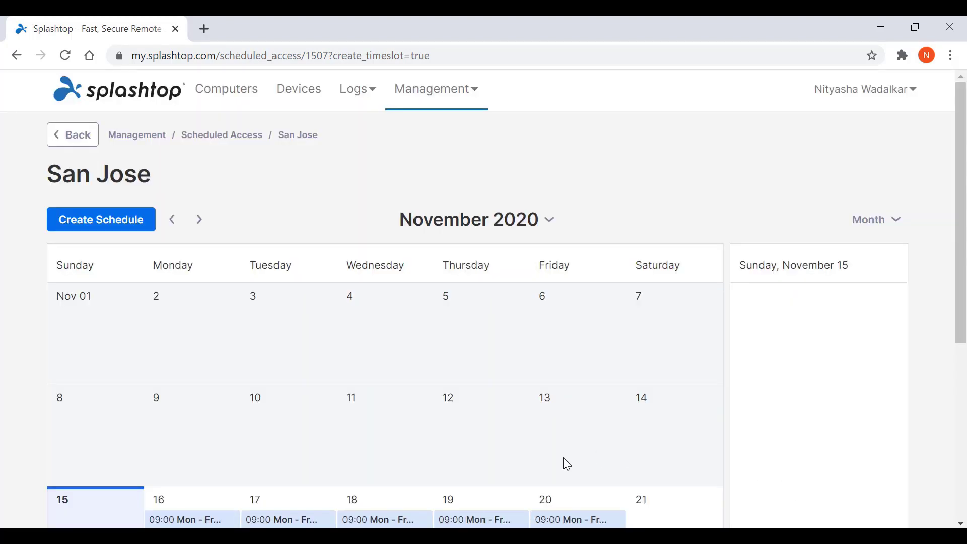
scroll(565, 461, down, 3)
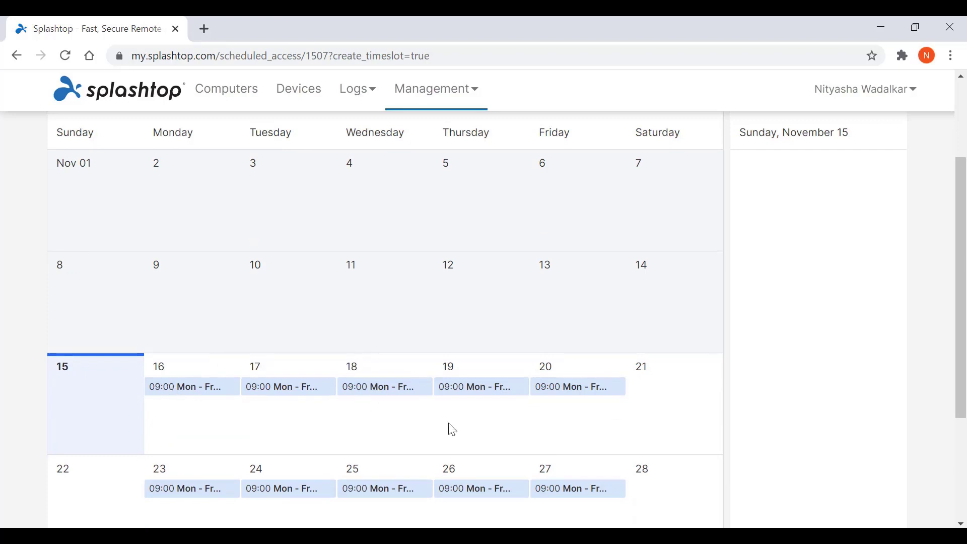
scroll(571, 453, down, 2)
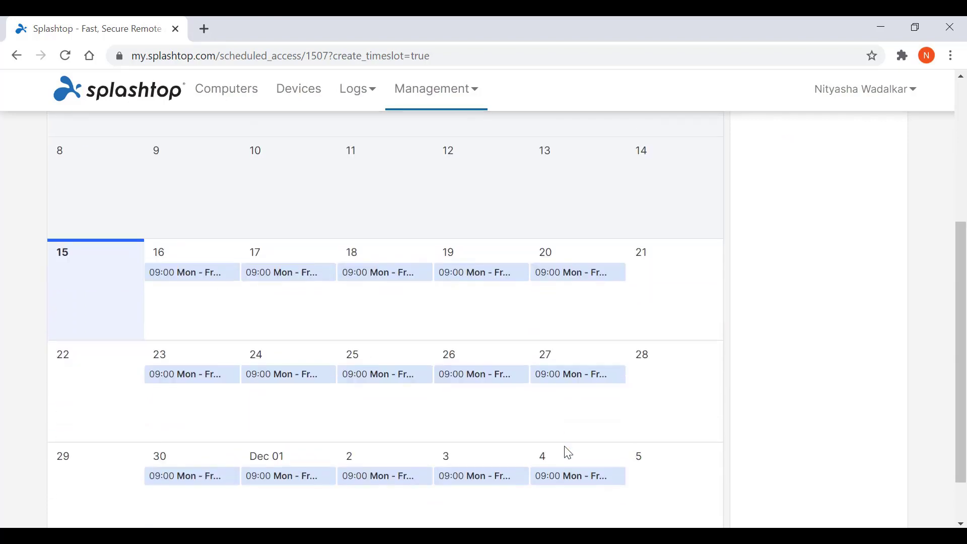
scroll(568, 453, down, 1)
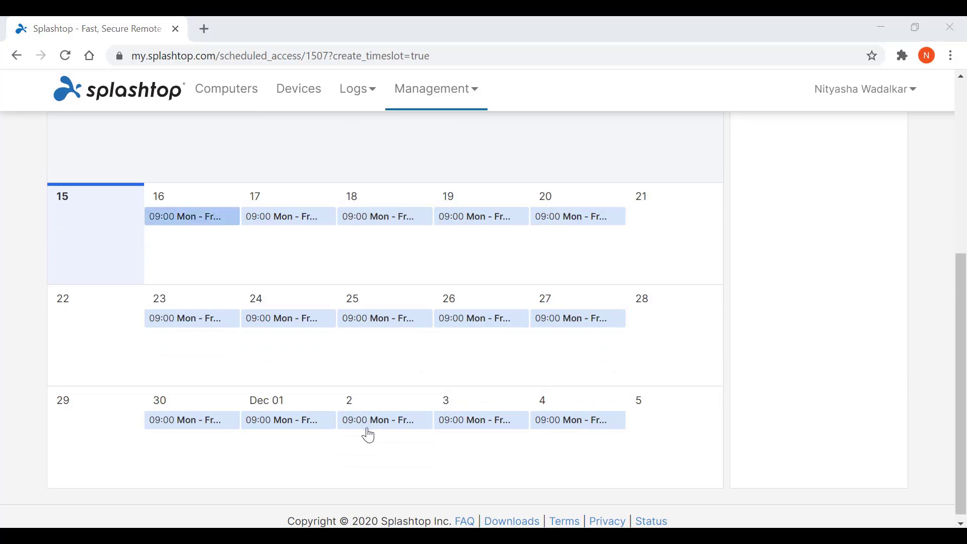
click(230, 217)
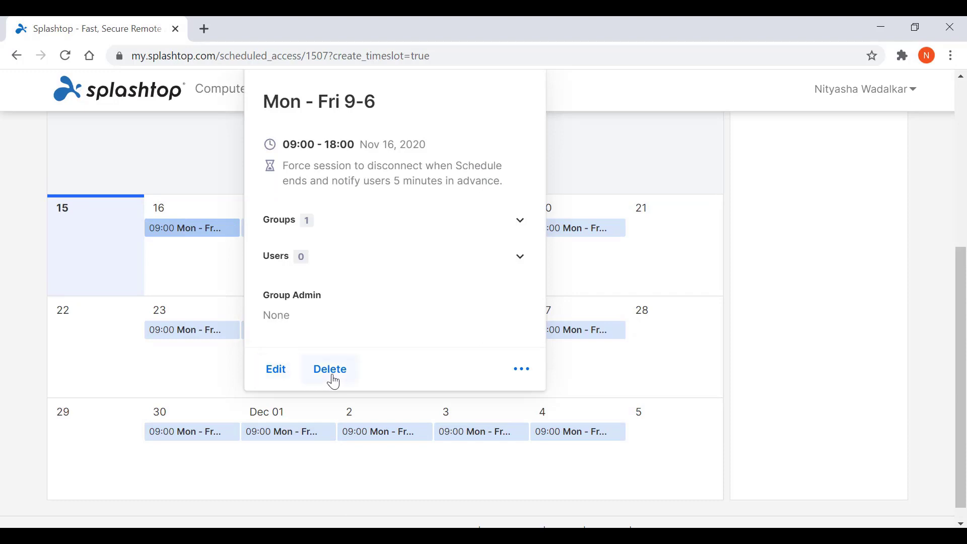
click(522, 381)
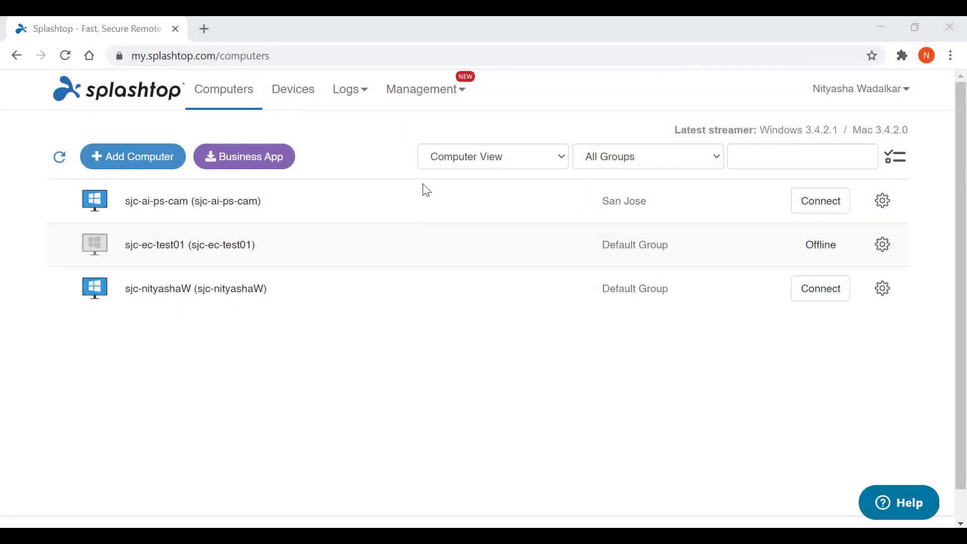
Open the Team settings page from Management and scroll through all its options
click(428, 90)
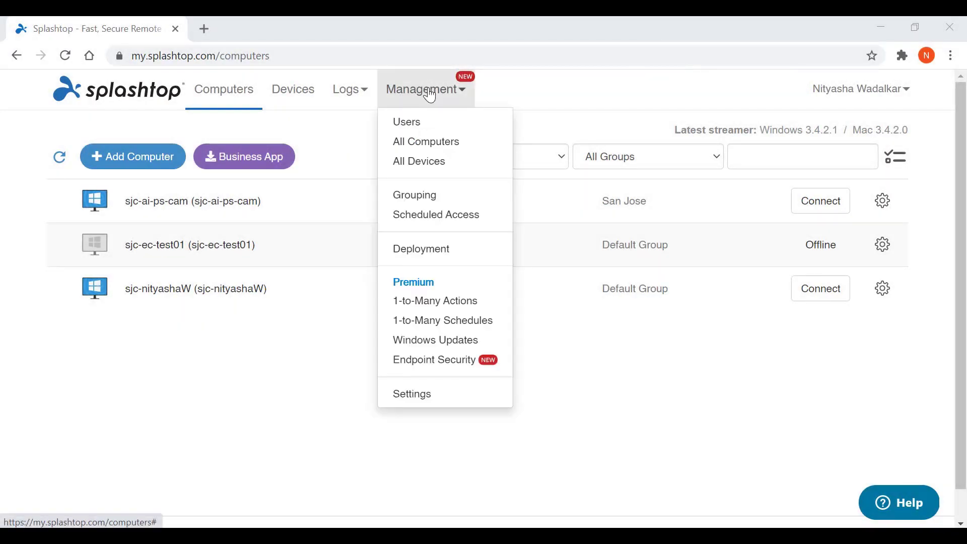
click(421, 396)
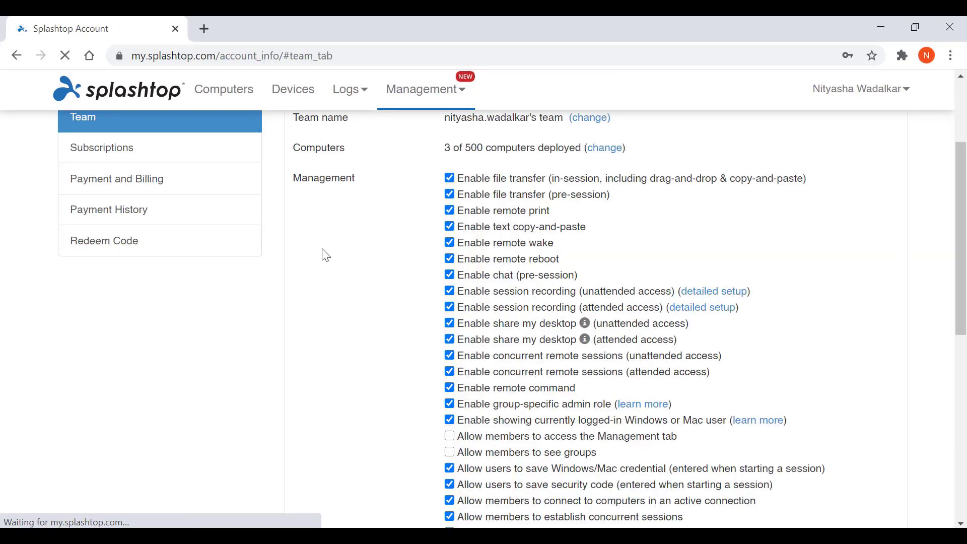
scroll(324, 255, up, 1)
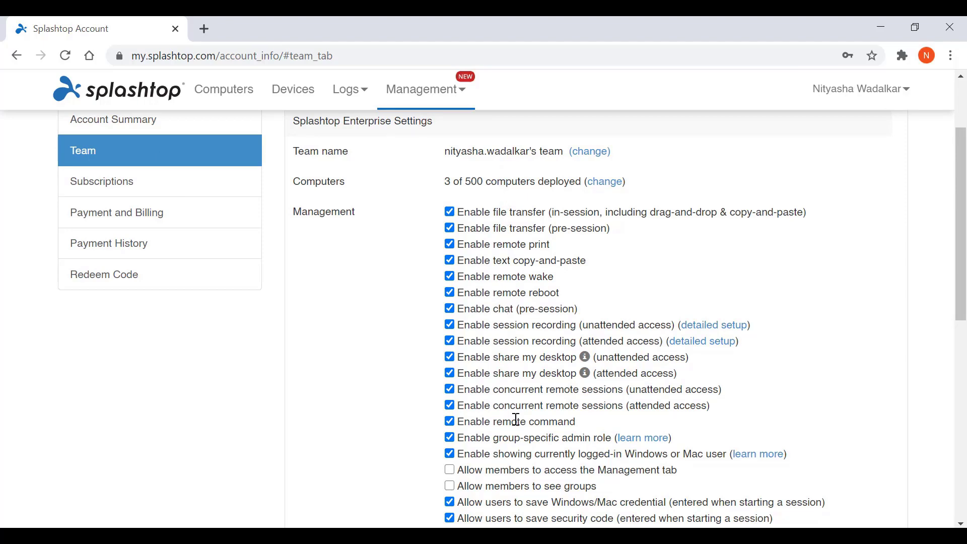
scroll(522, 448, down, 2)
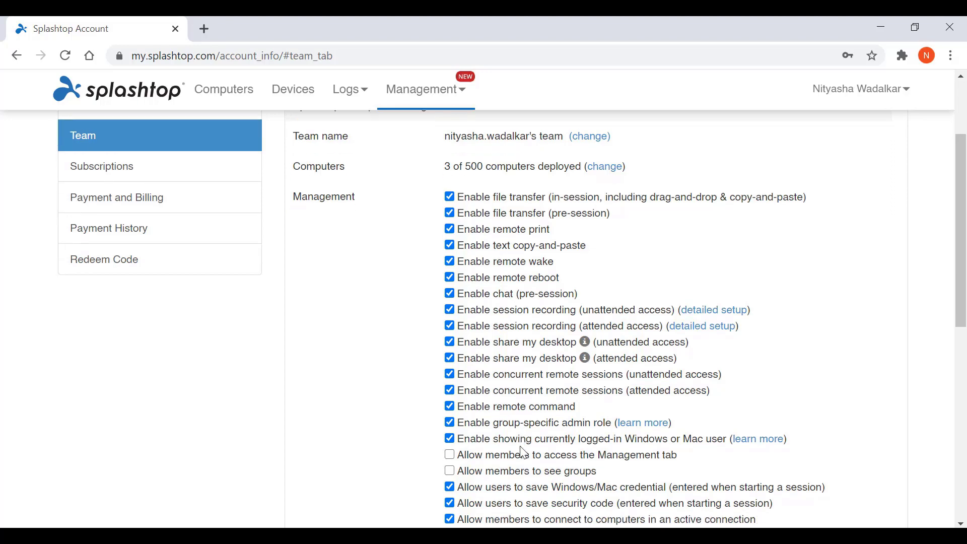
scroll(519, 446, down, 1)
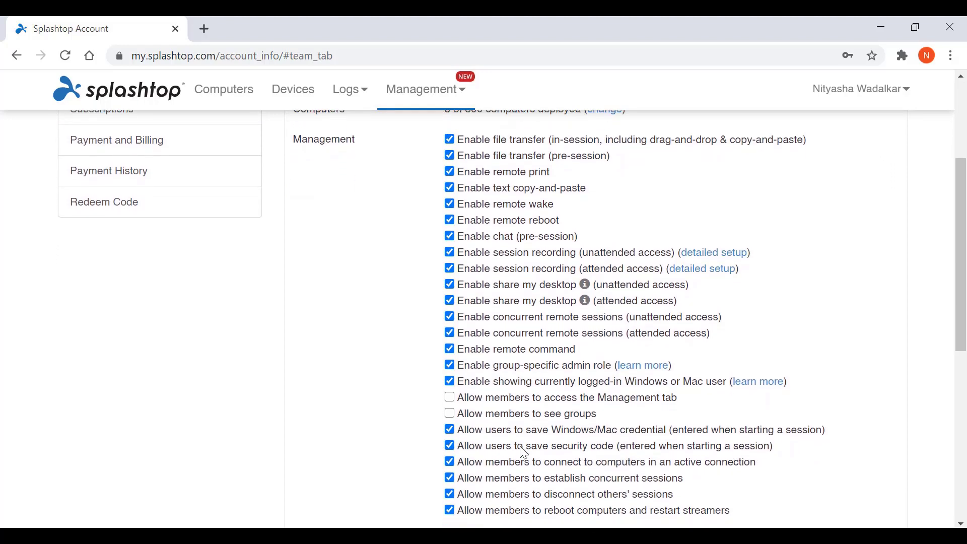
scroll(524, 452, down, 3)
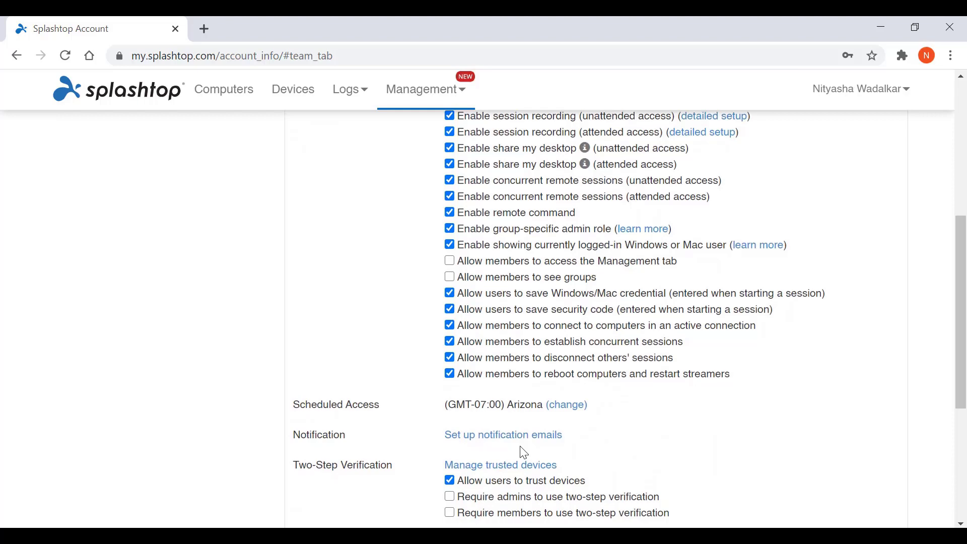
scroll(523, 453, down, 2)
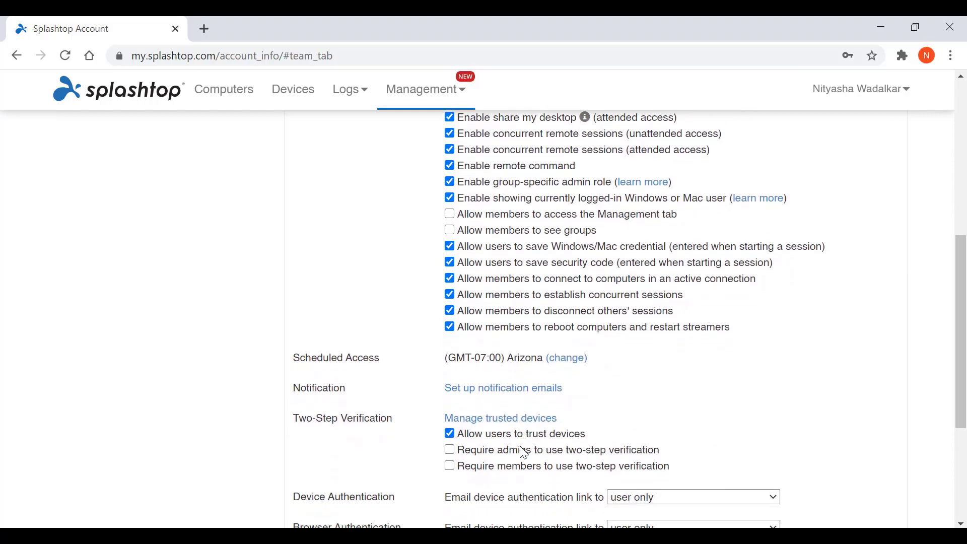
scroll(523, 452, down, 1)
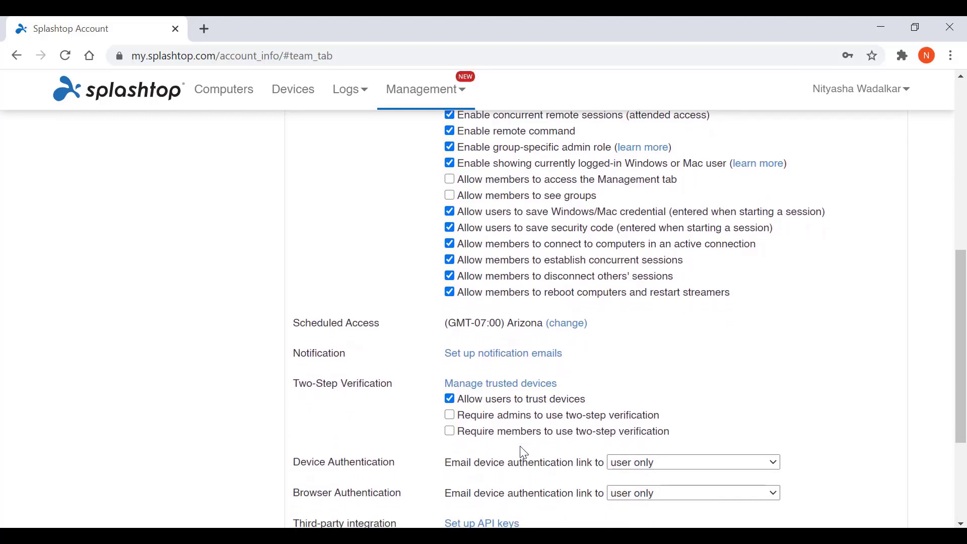
scroll(523, 453, down, 1)
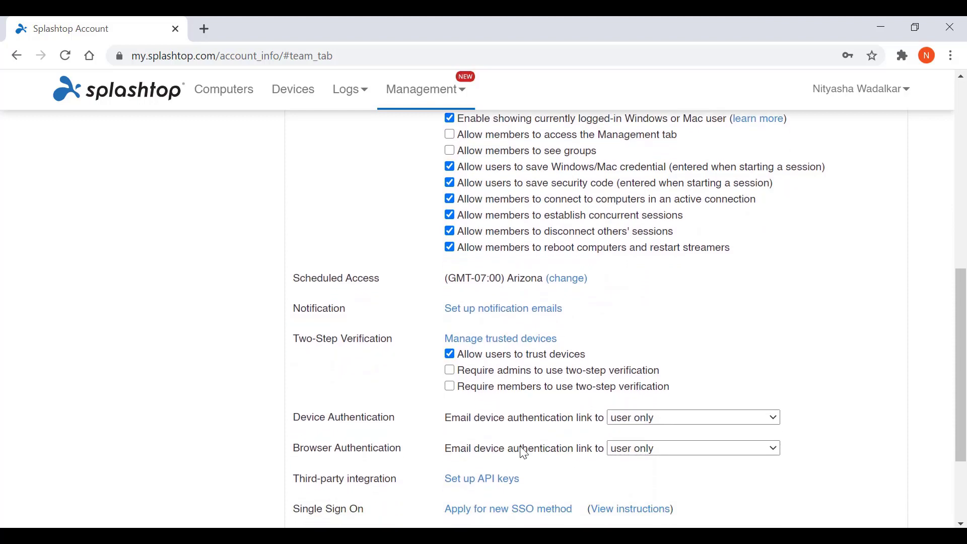
scroll(524, 452, down, 1)
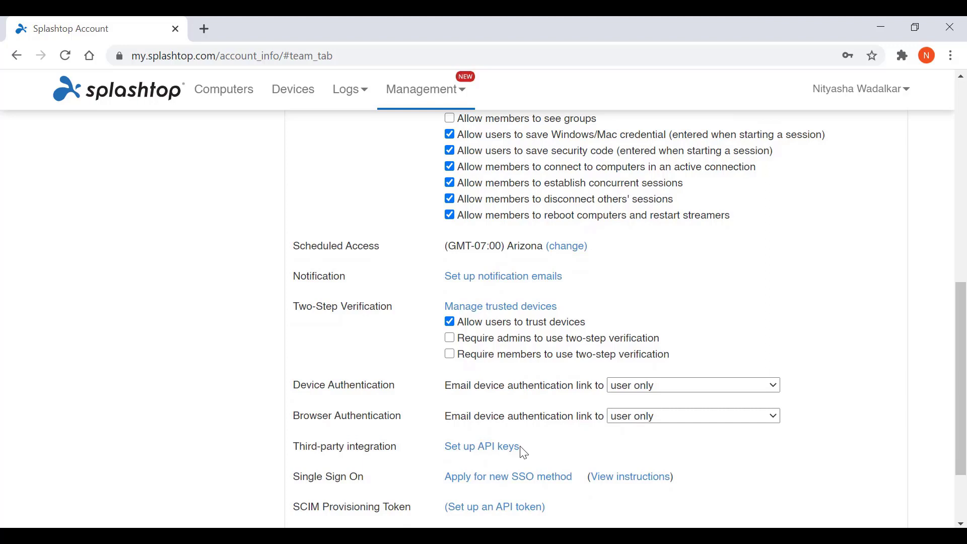
scroll(523, 452, down, 2)
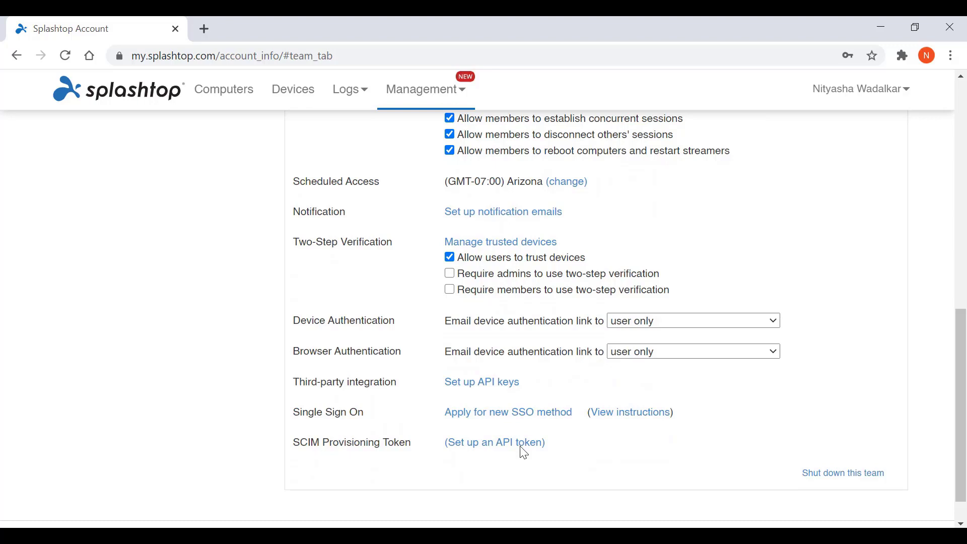
scroll(524, 452, up, 1)
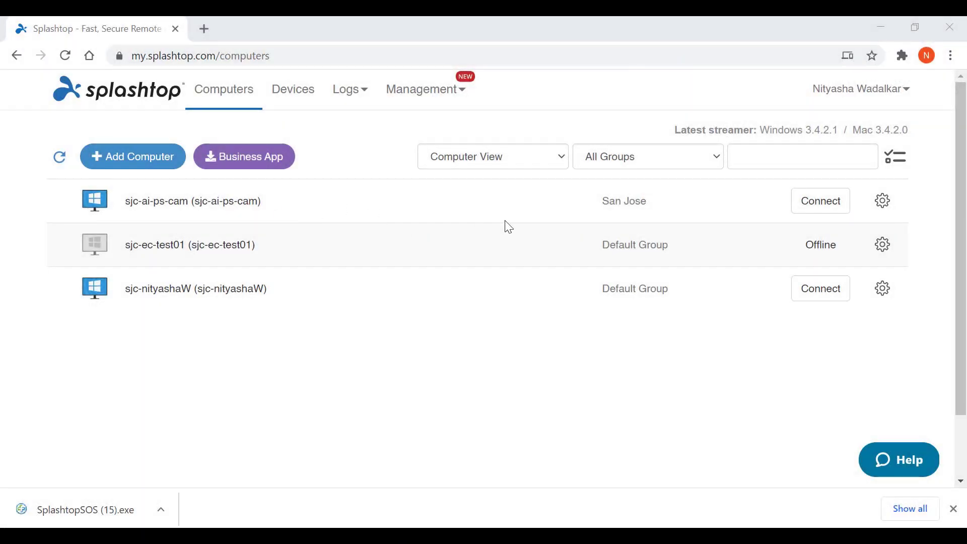
Connect to sjc-ai-ps-cam, letting the browser launch the Splashtop Business app
click(813, 211)
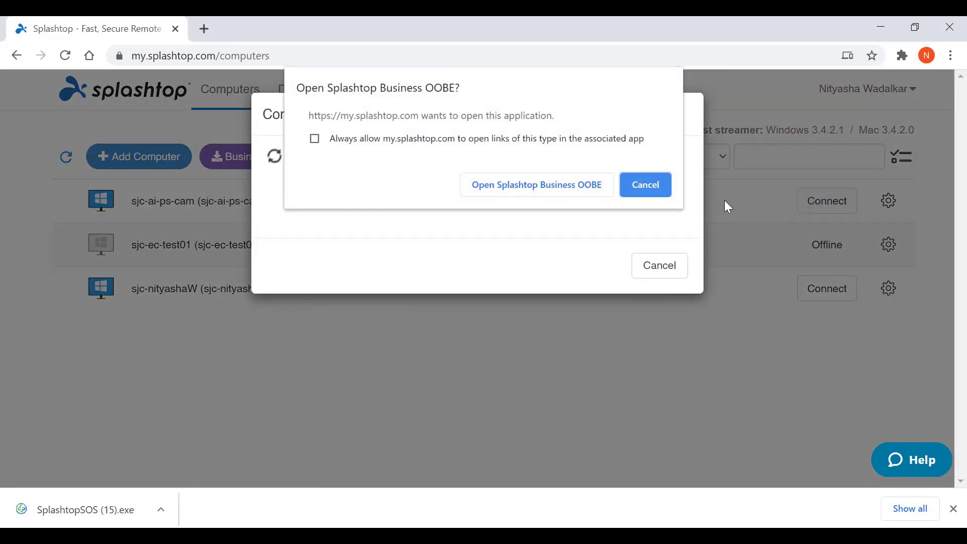
click(550, 185)
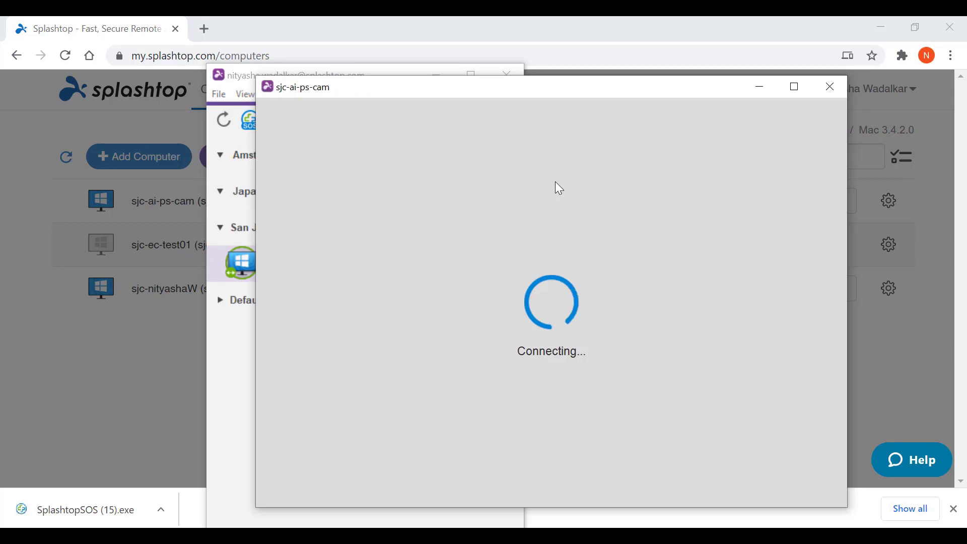
drag(520, 90, 592, 86)
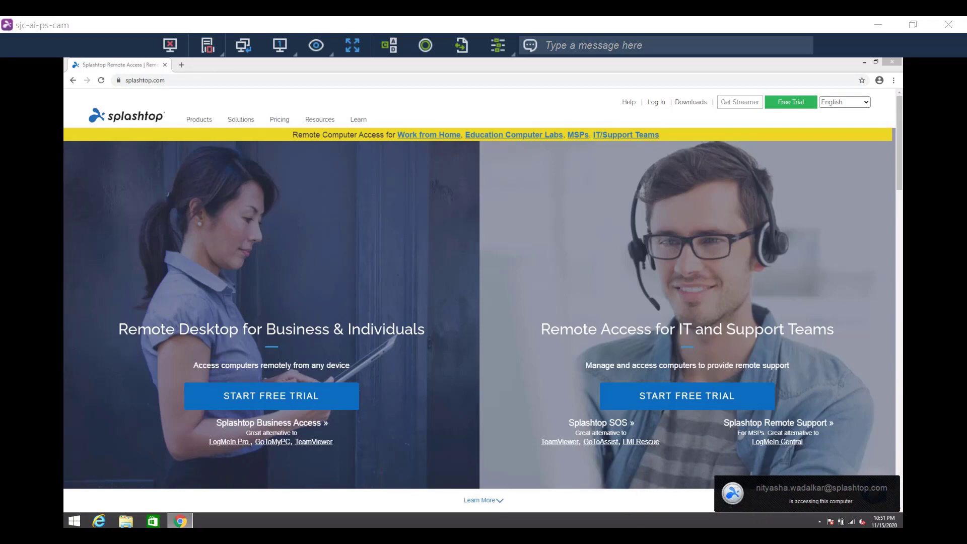
Hide the computer list and switch the sjc-ai-ps-cam remote view to full screen
mouse_move(653, 536)
click(582, 491)
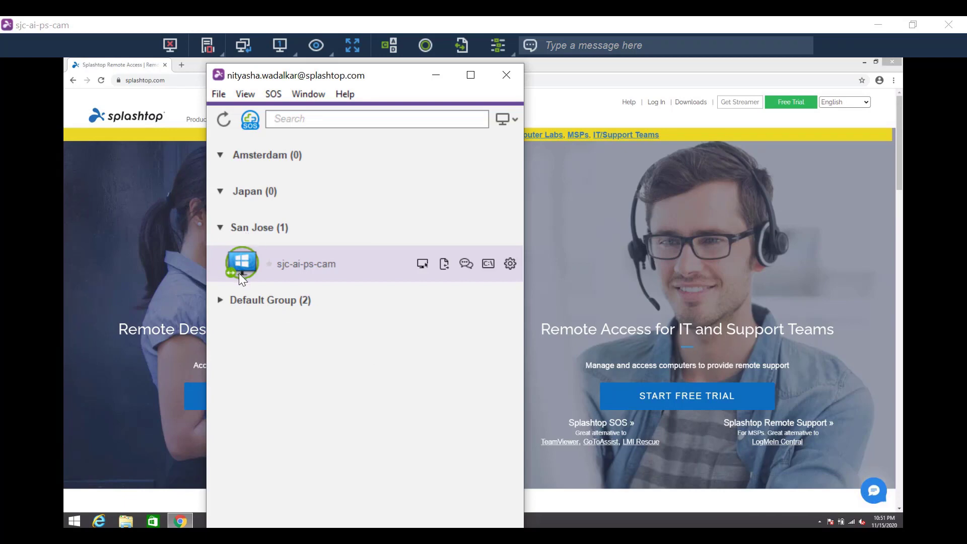
click(592, 271)
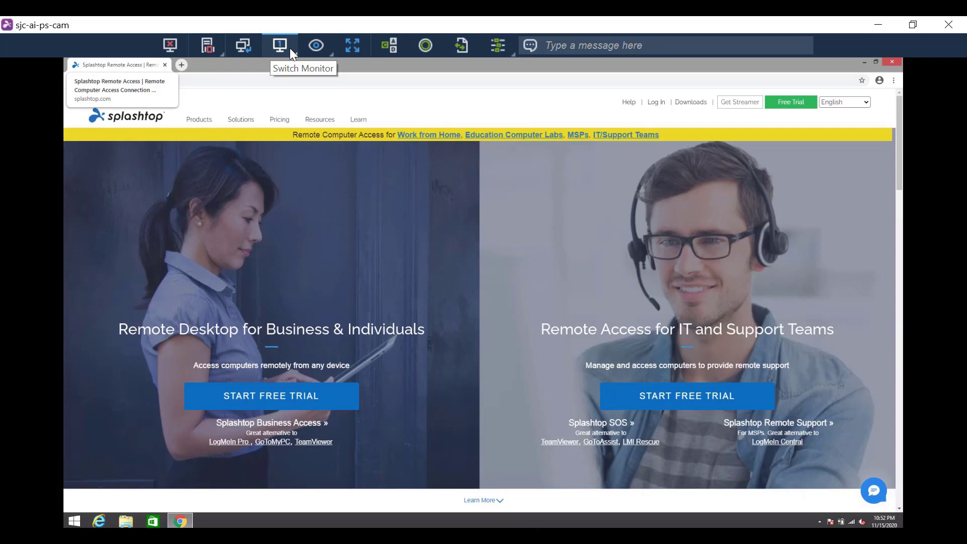
click(327, 54)
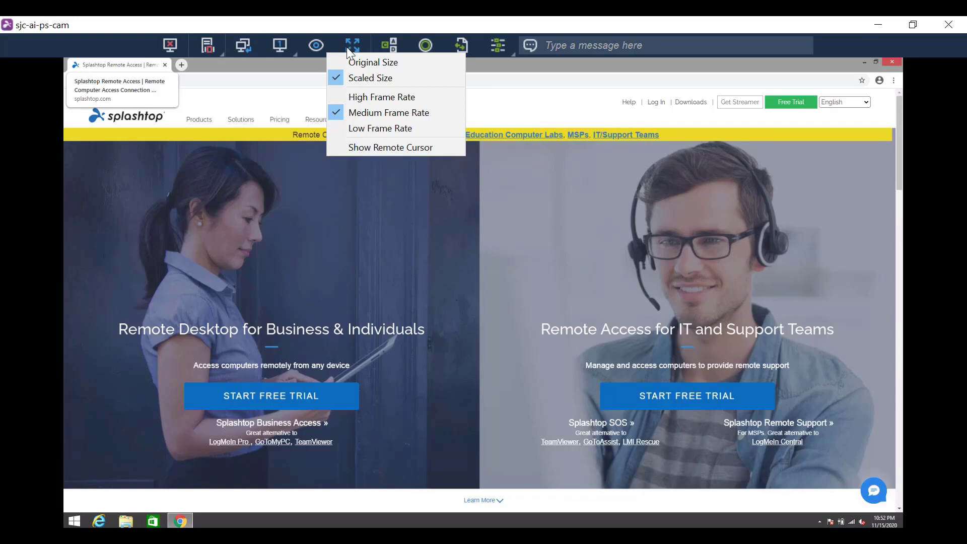
click(351, 46)
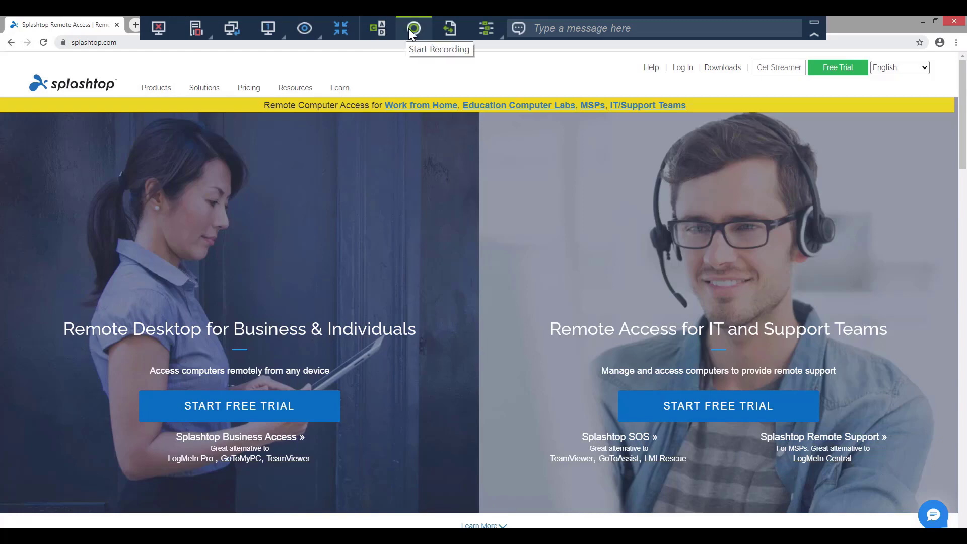
Try File Transfer, then open the session Actions list and the chat box
click(447, 29)
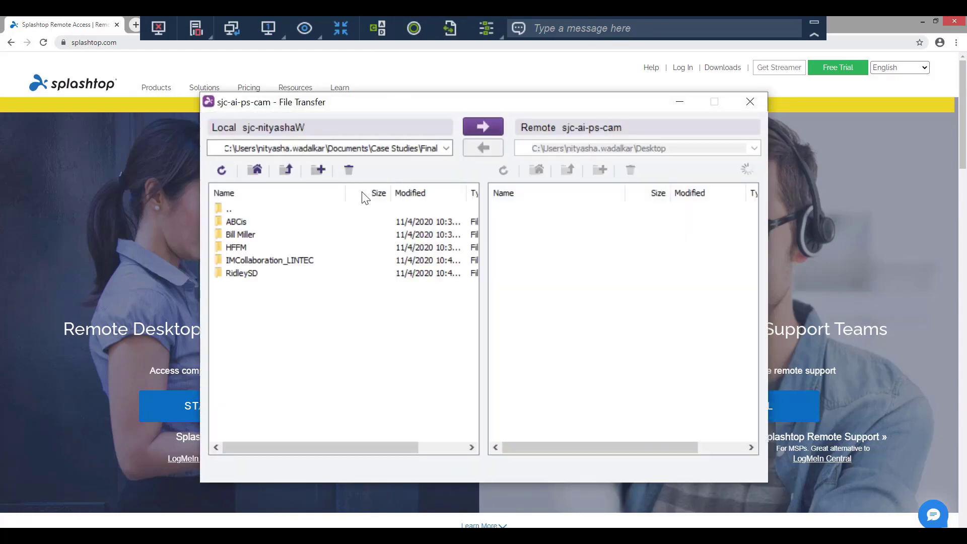
click(750, 102)
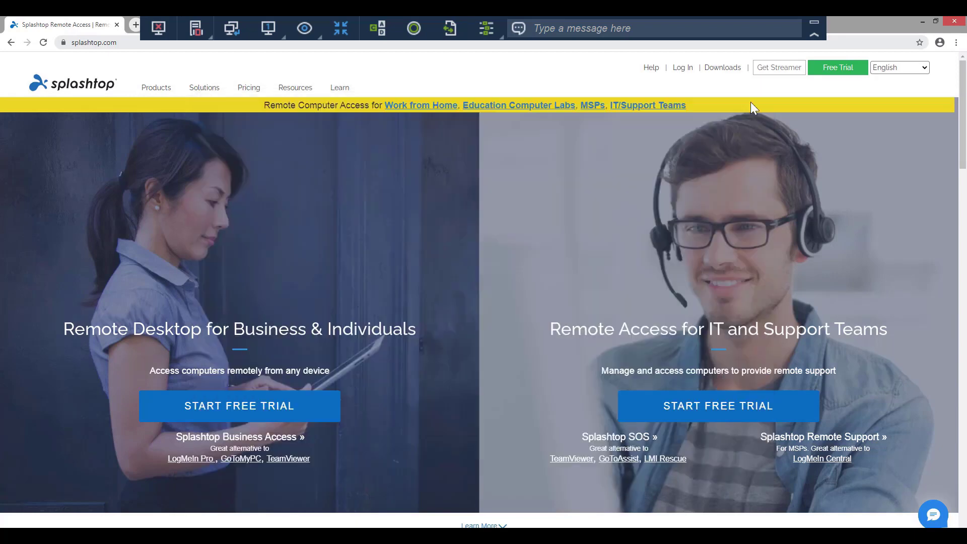
click(498, 41)
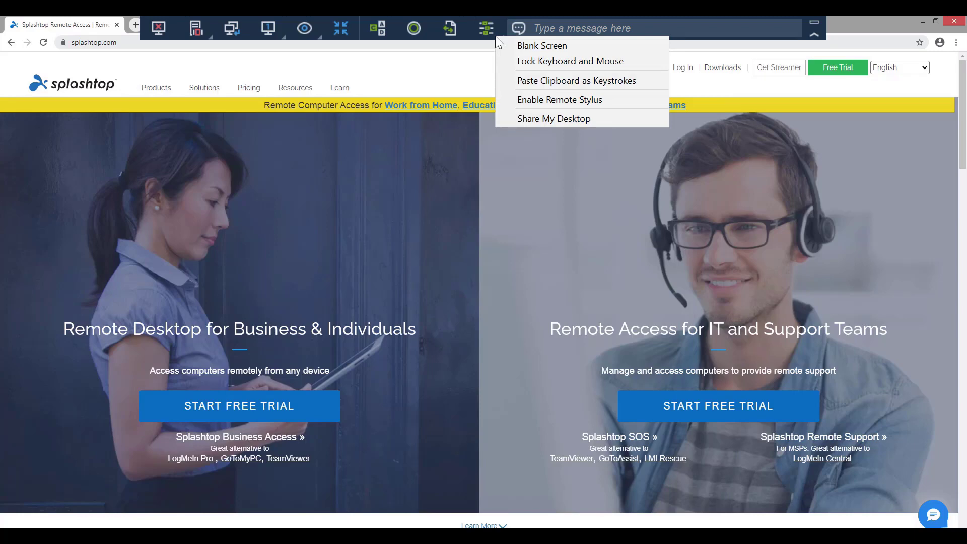
click(529, 28)
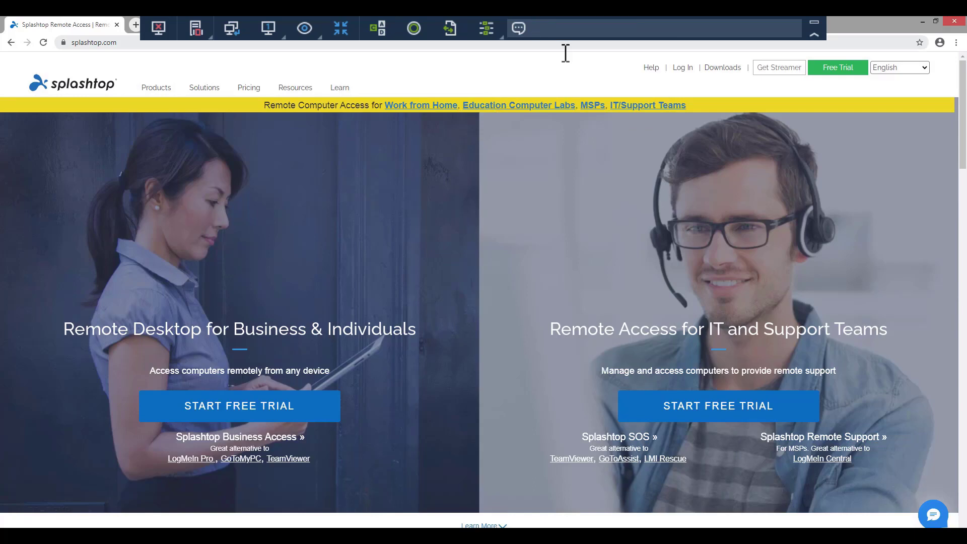
Send chat messages 'hello' and 'test', close Chat, and show the remote Start screen
text(hello)
key(Return)
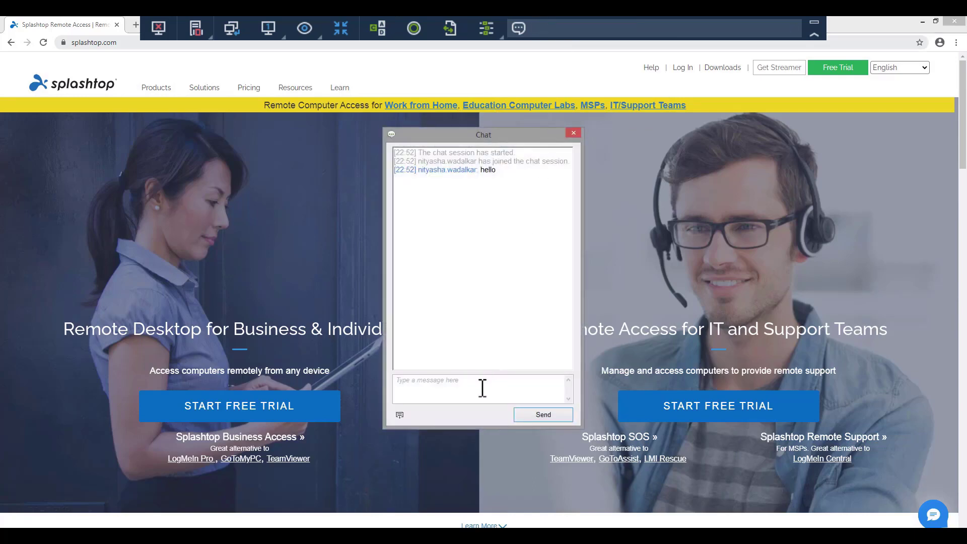
click(483, 387)
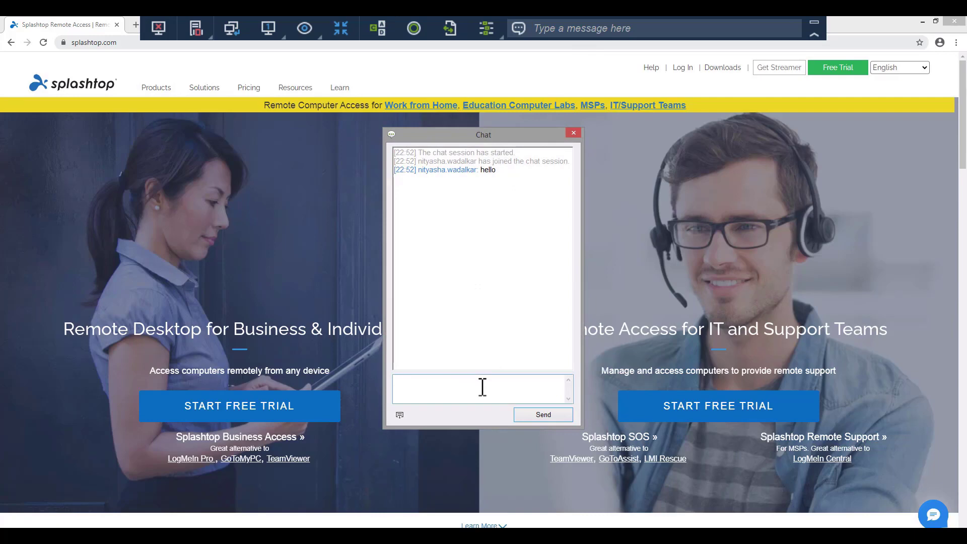
text(test)
key(Return)
click(571, 136)
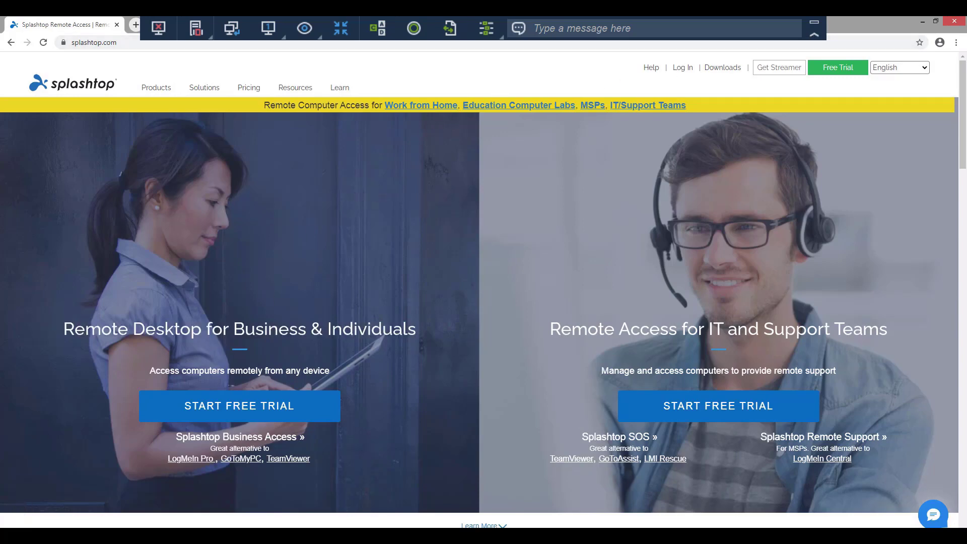
key(super)
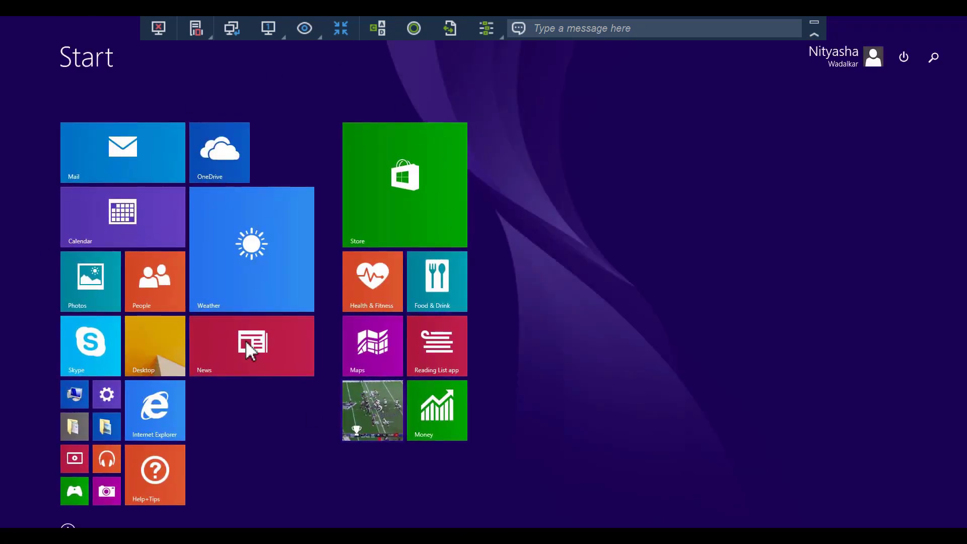
Disconnect, then view sjc-ai-ps-cam's event logs and its 2020-11-15 Inventory snapshot
click(165, 31)
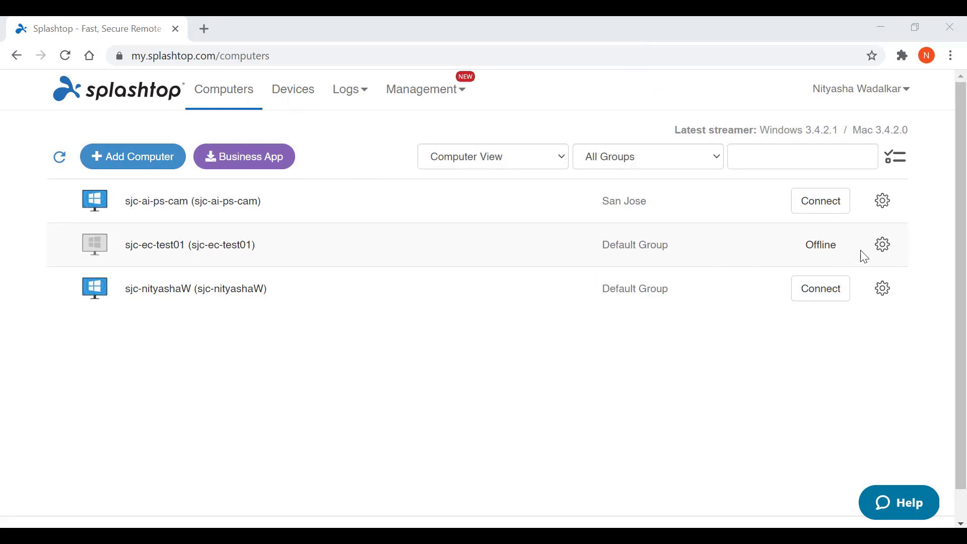
click(882, 202)
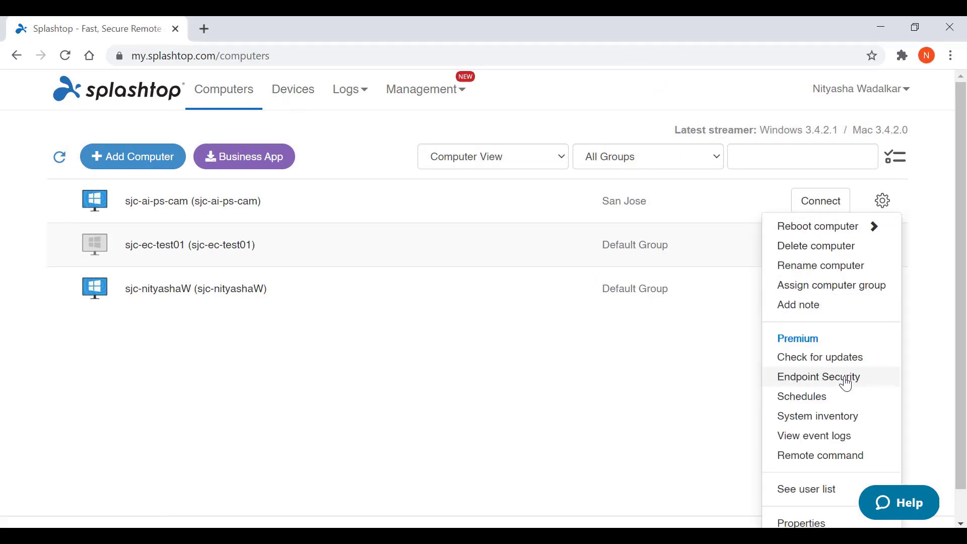
scroll(846, 384, down, 1)
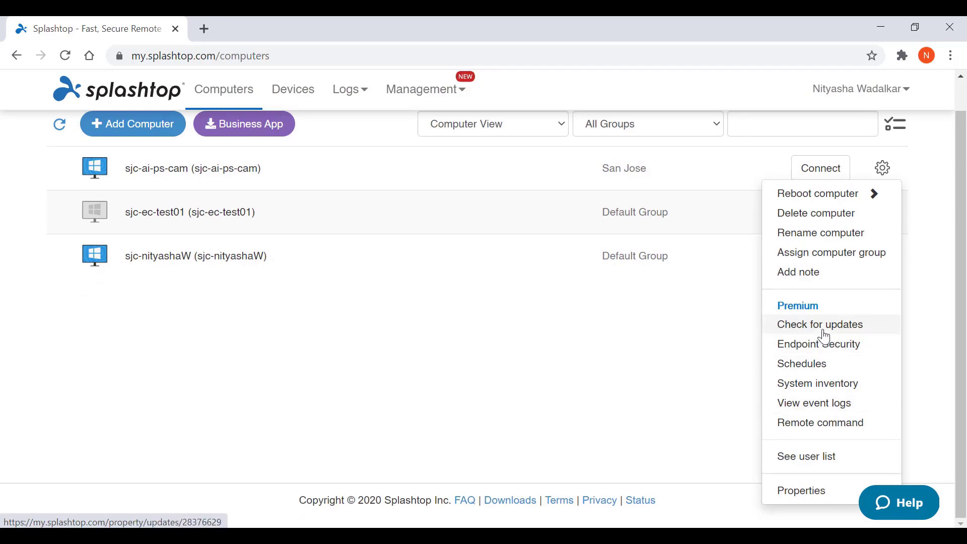
click(825, 403)
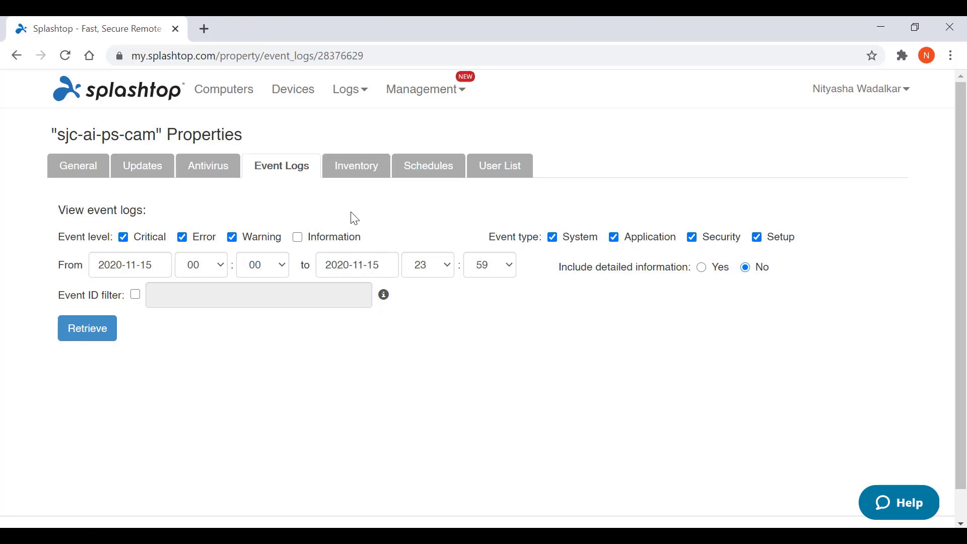
click(354, 180)
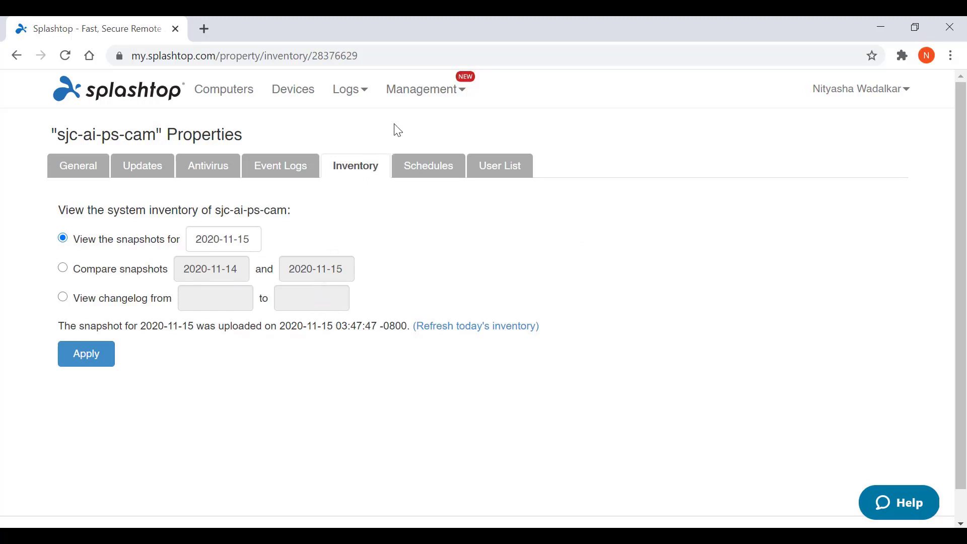
click(406, 103)
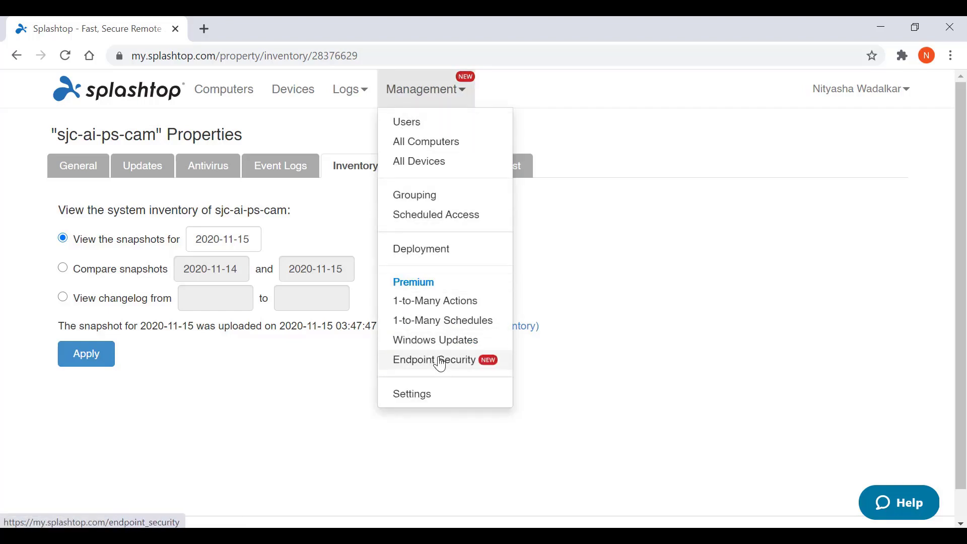
View the Endpoint Security overview, then the Windows Updates overview
click(441, 362)
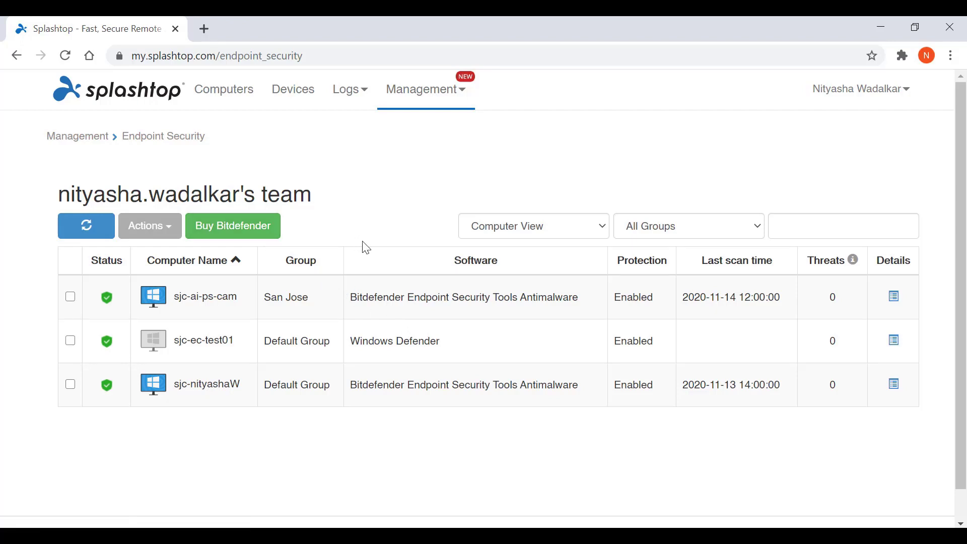
click(392, 97)
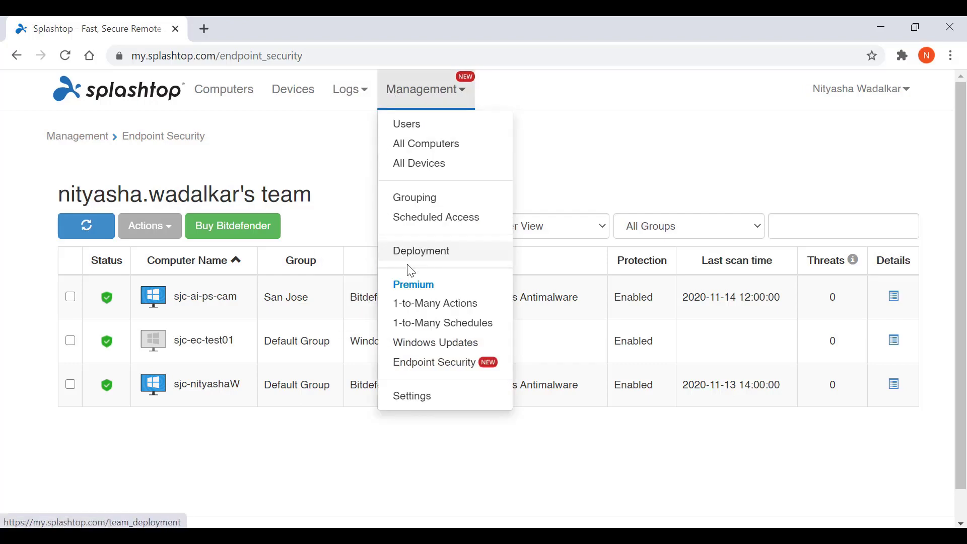
click(416, 343)
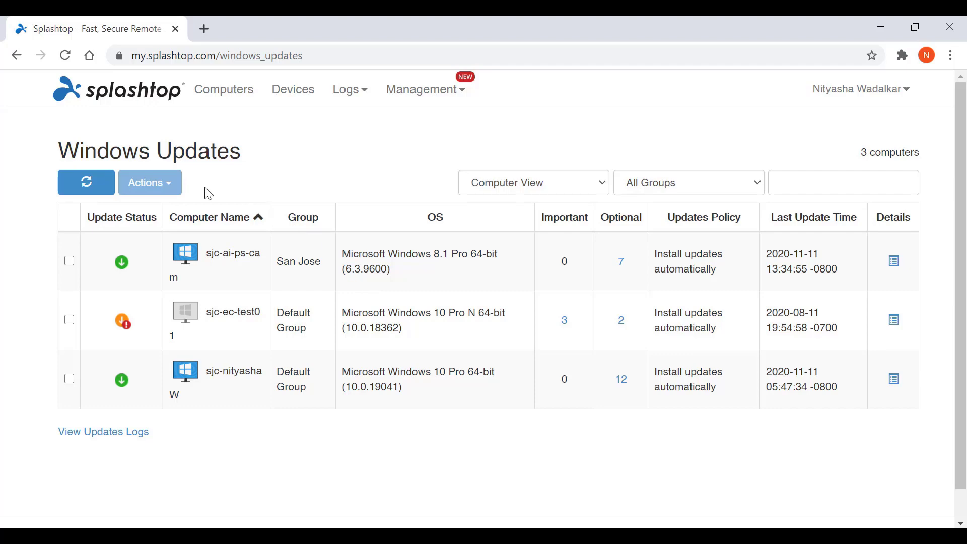
Select sjc-ai-ps-cam and review Apply Updates, Change Policy and Check for Updates actions
click(69, 262)
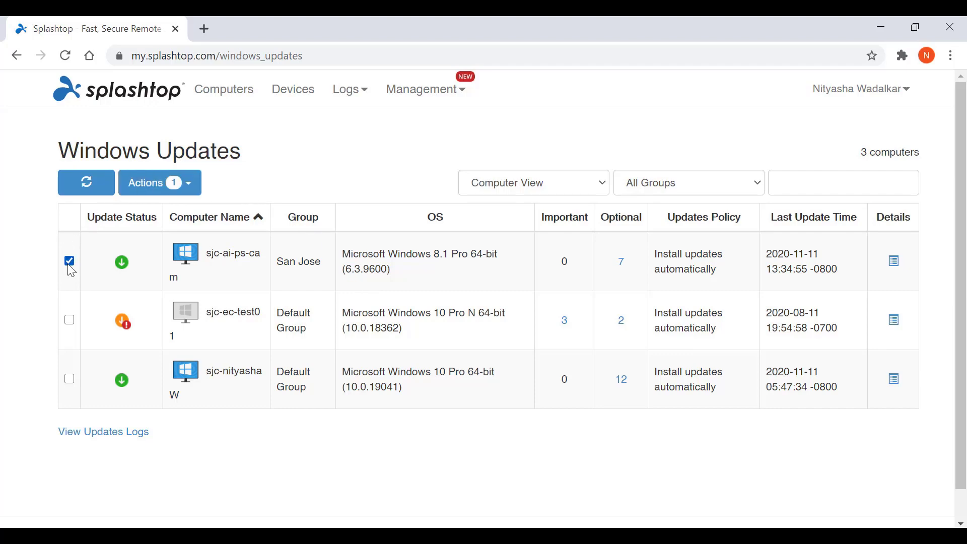
click(192, 196)
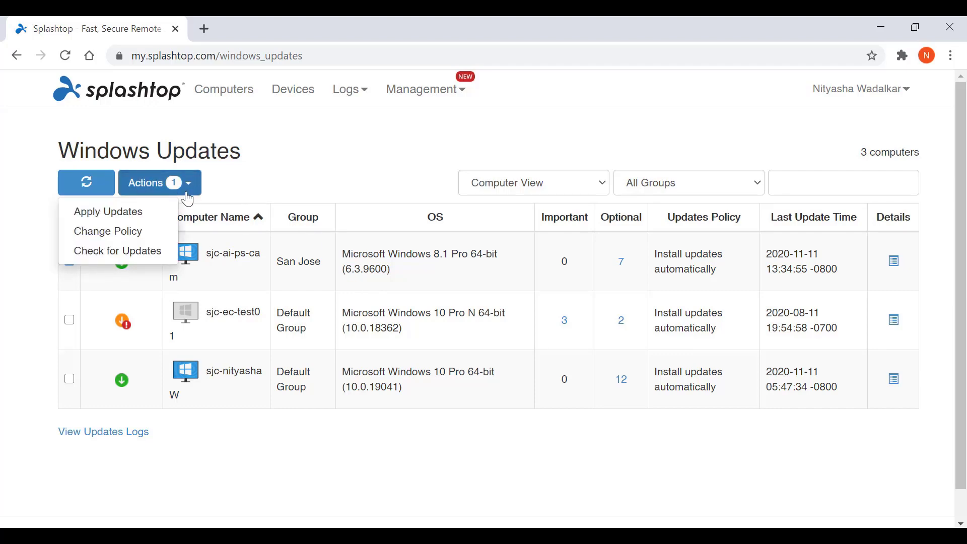
click(308, 182)
click(414, 105)
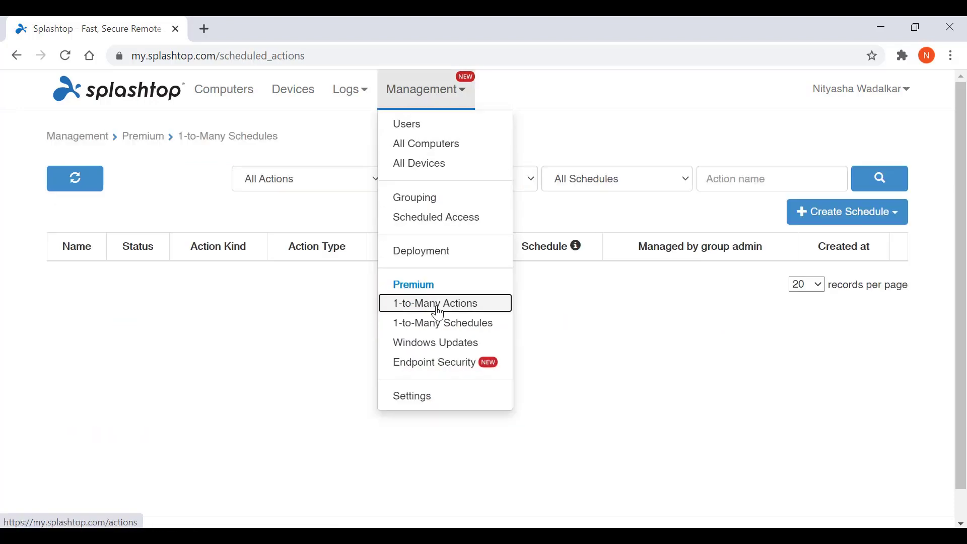
Check which action types 1-to-Many Actions offers and which schedule types 1-to-Many Schedules offers
click(439, 305)
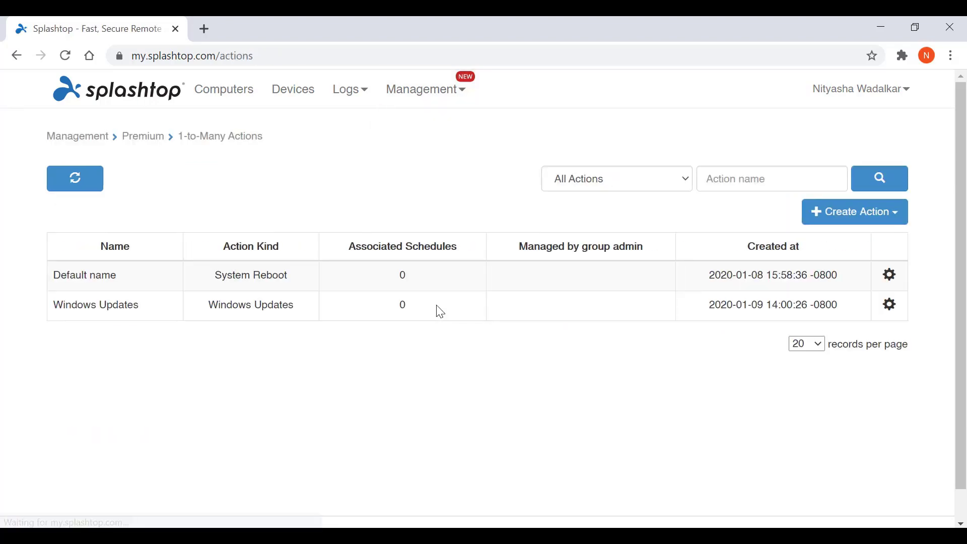
click(898, 222)
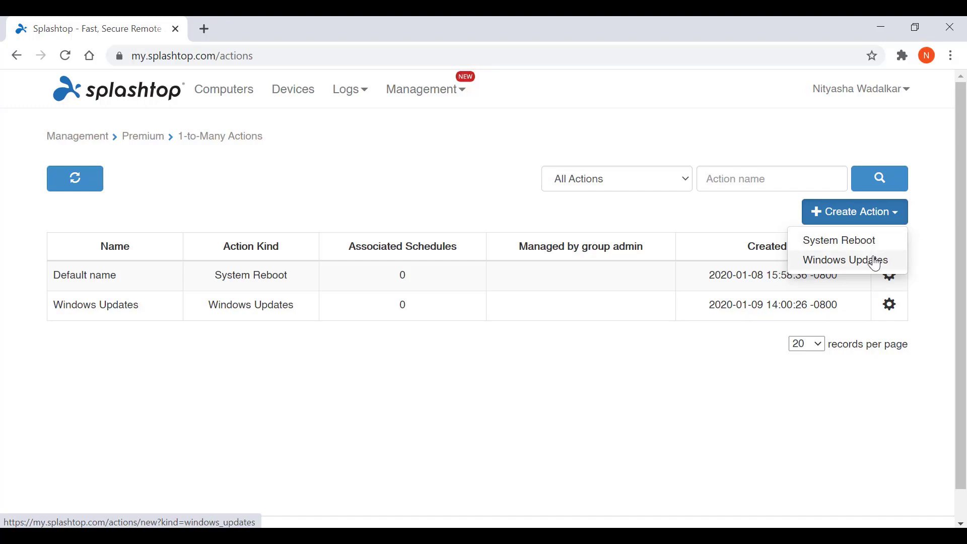
click(442, 96)
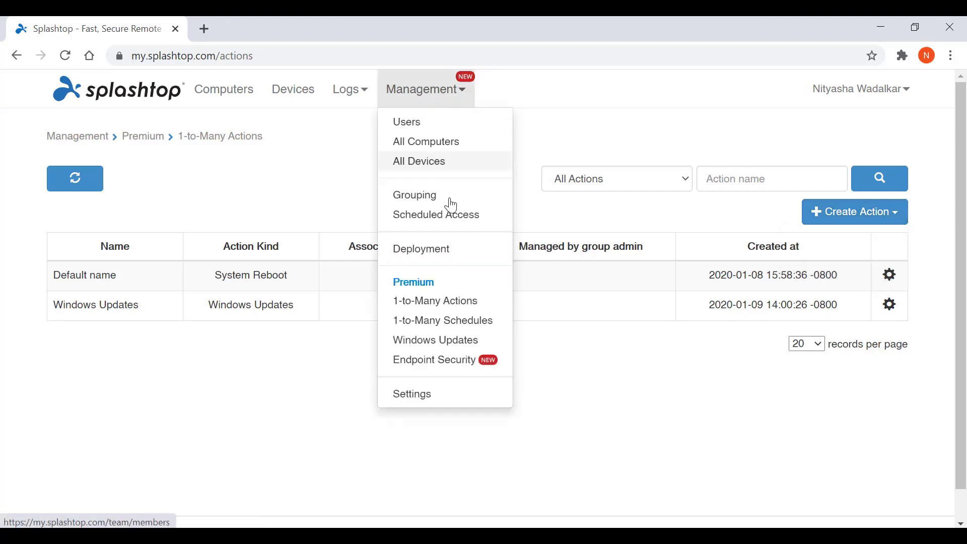
click(470, 319)
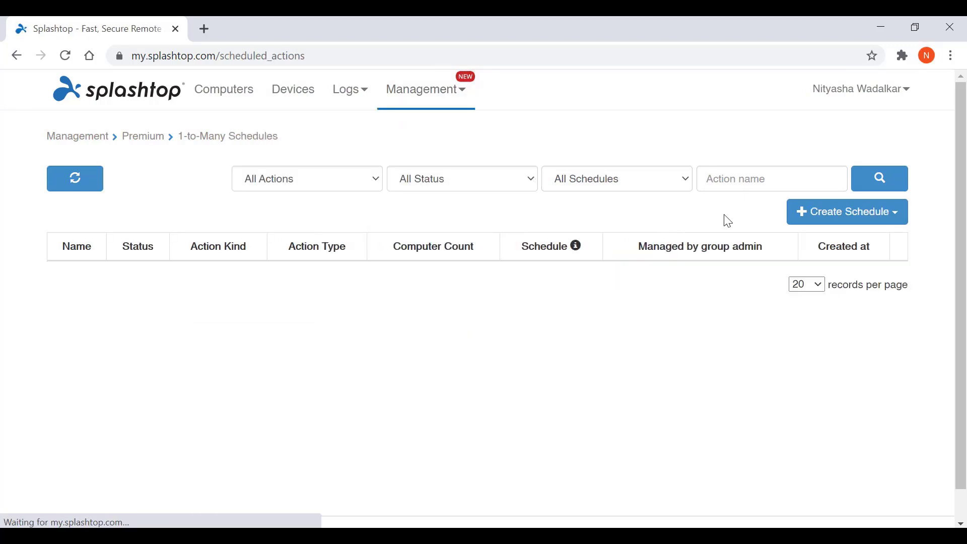
click(895, 214)
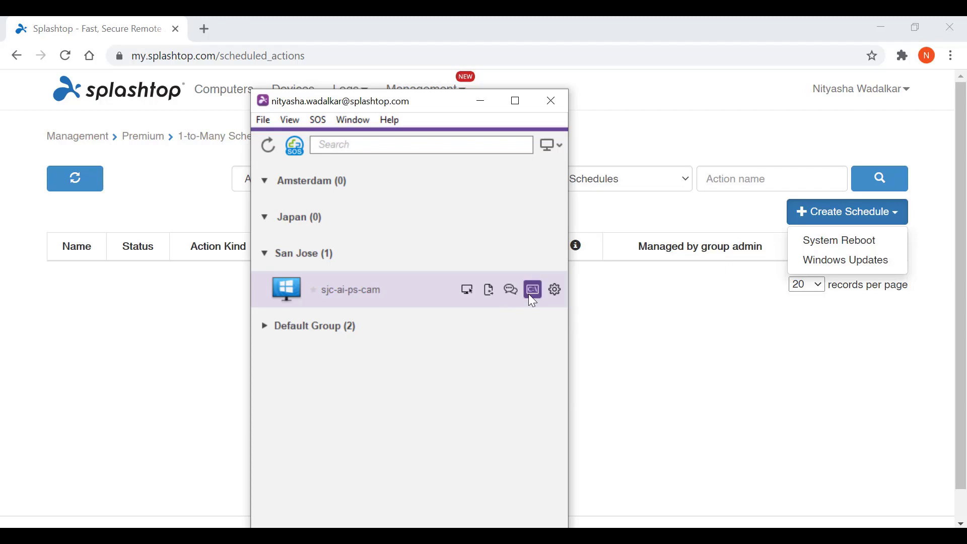
Start a Remote Command session on sjc-ai-ps-cam and enter the remote login
click(533, 290)
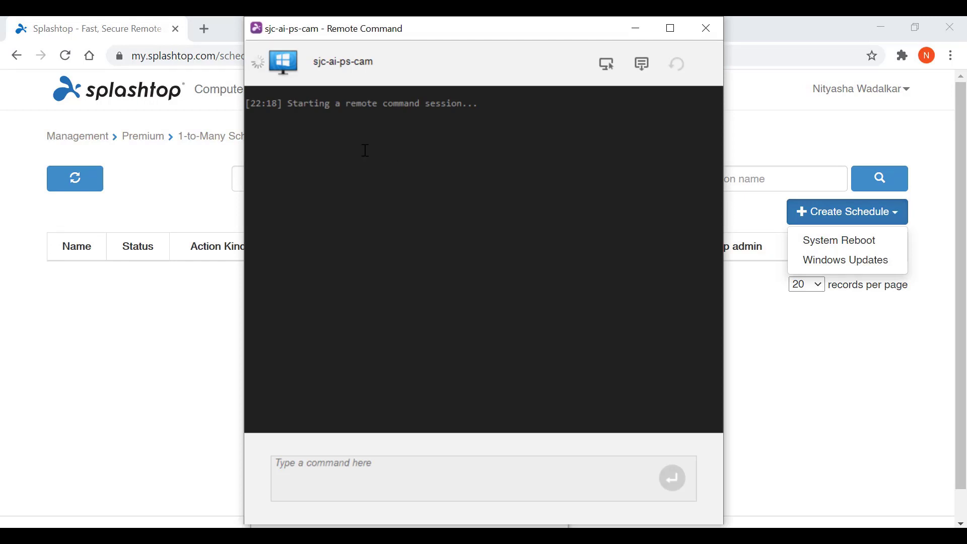
key(Tab)
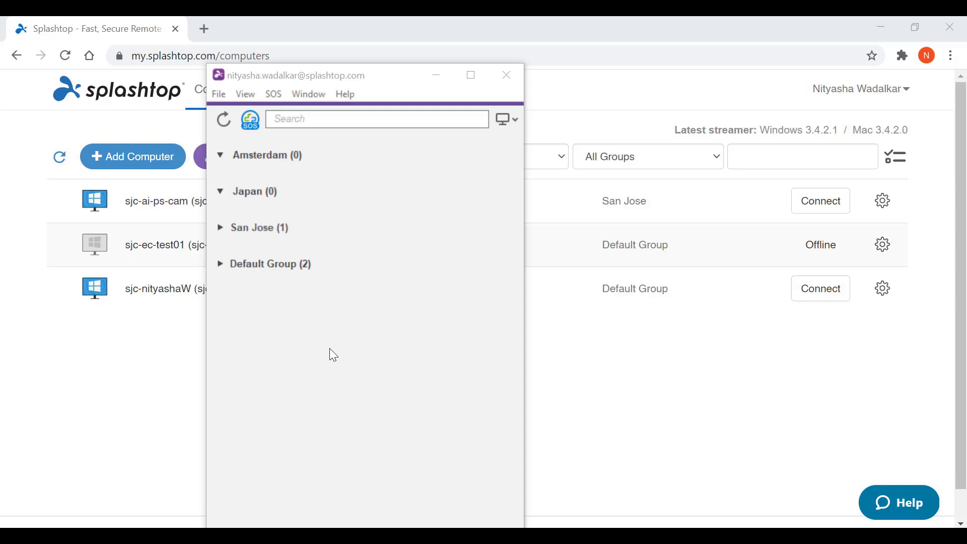
Start an SOS connection, invite the user, and launch SplashtopSOS.exe from sos.splashtop.com/en/sos-download
click(250, 120)
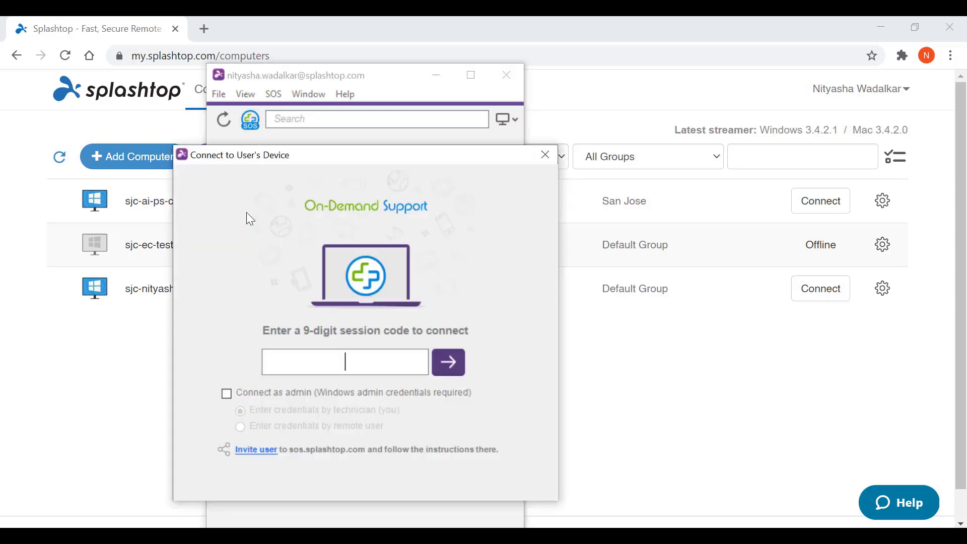
click(245, 452)
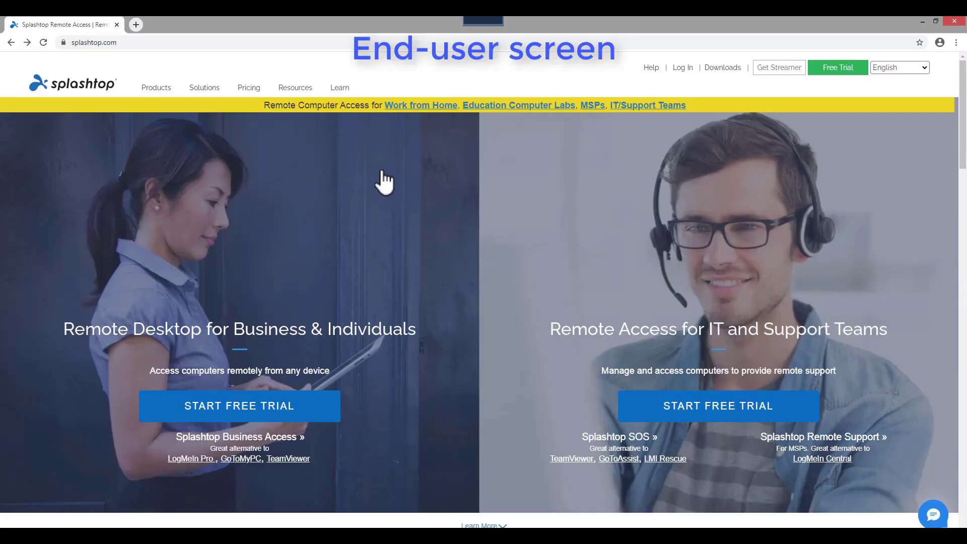
click(280, 42)
text(https://sos.splashtop.com/en/sos-download)
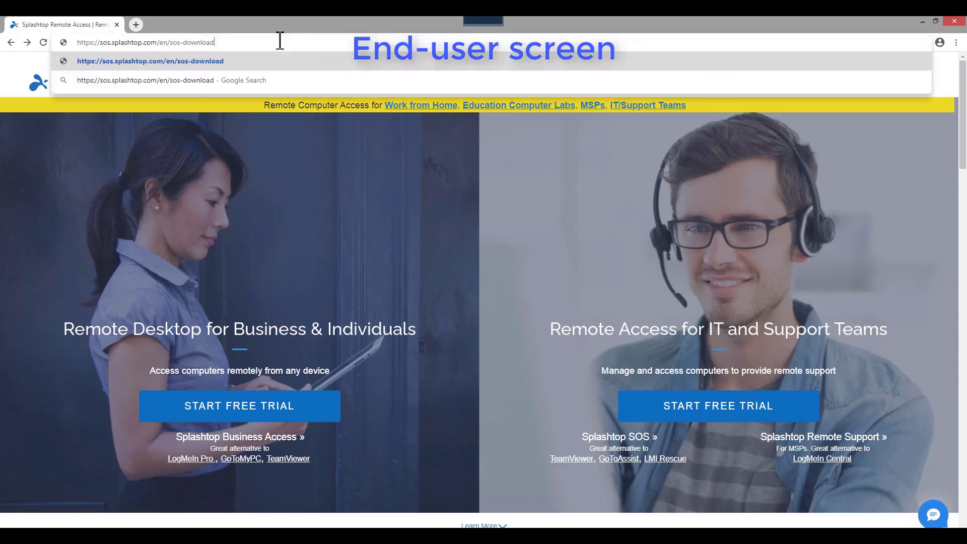
key(Return)
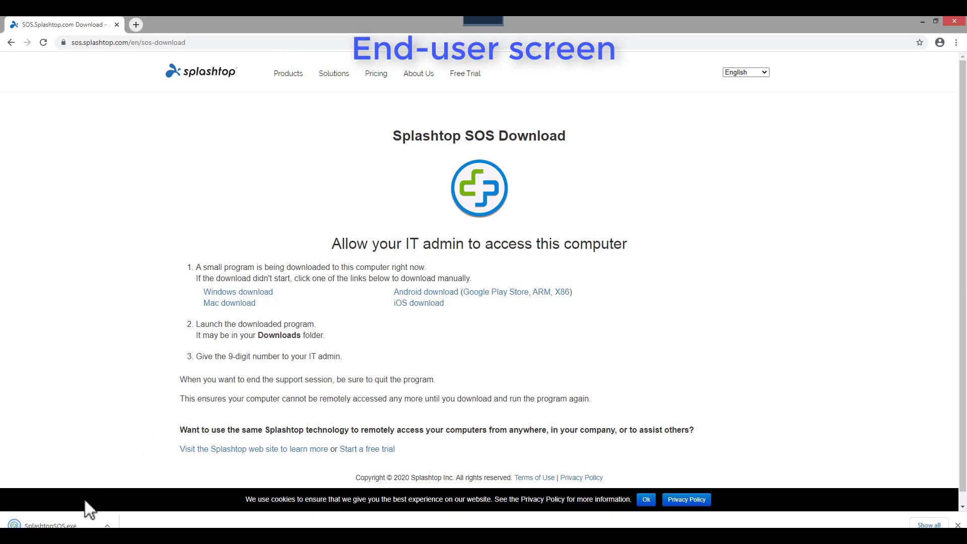
click(55, 524)
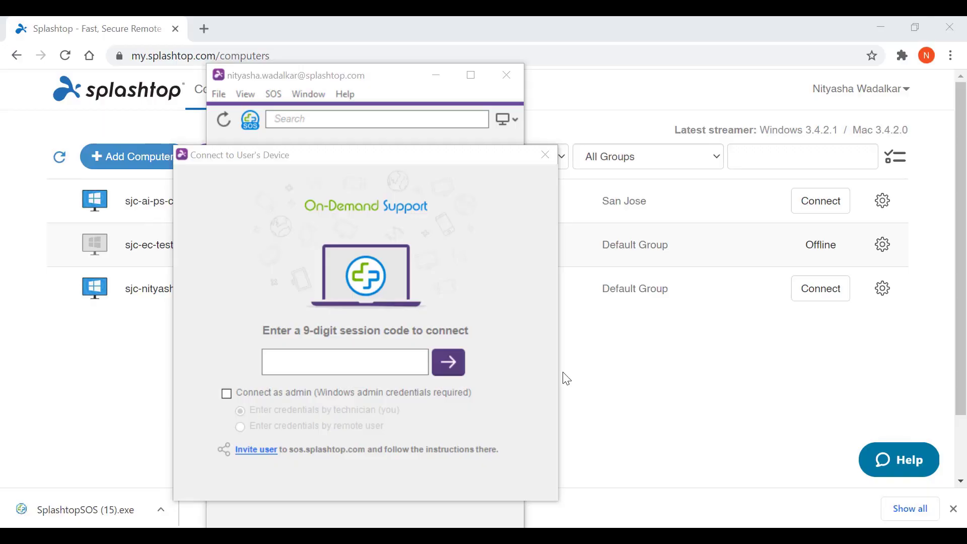
Connect with the user's pasted 9-digit SOS code, view their screen full screen and Start, then disconnect
click(383, 355)
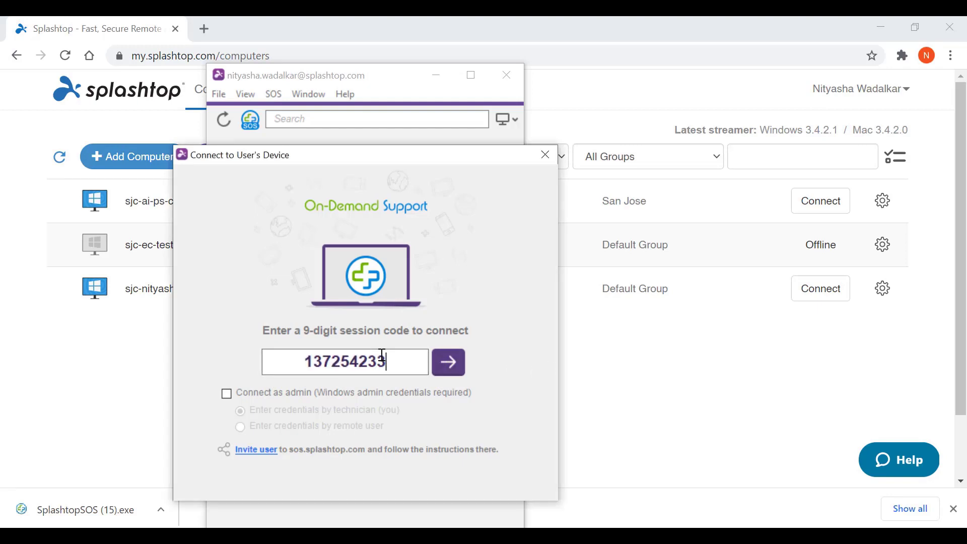
click(446, 359)
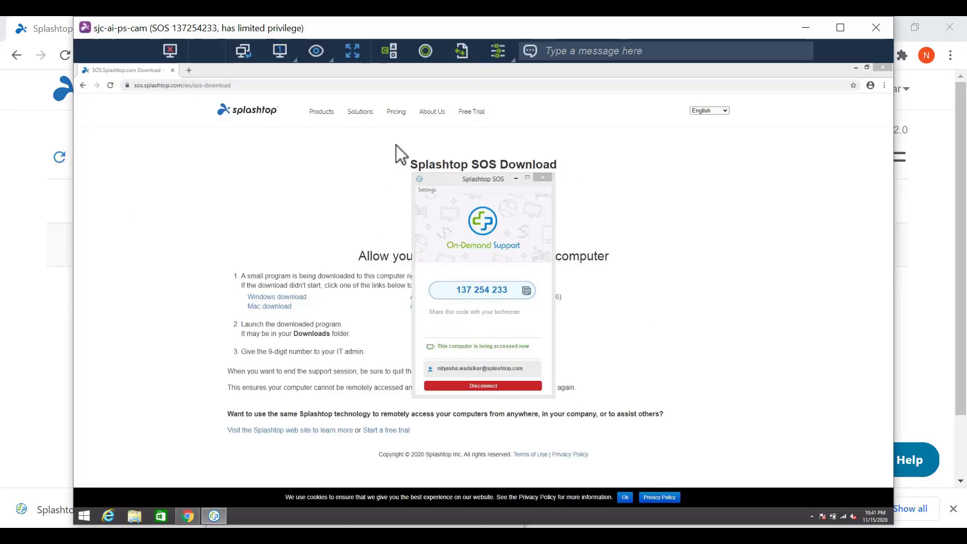
click(353, 51)
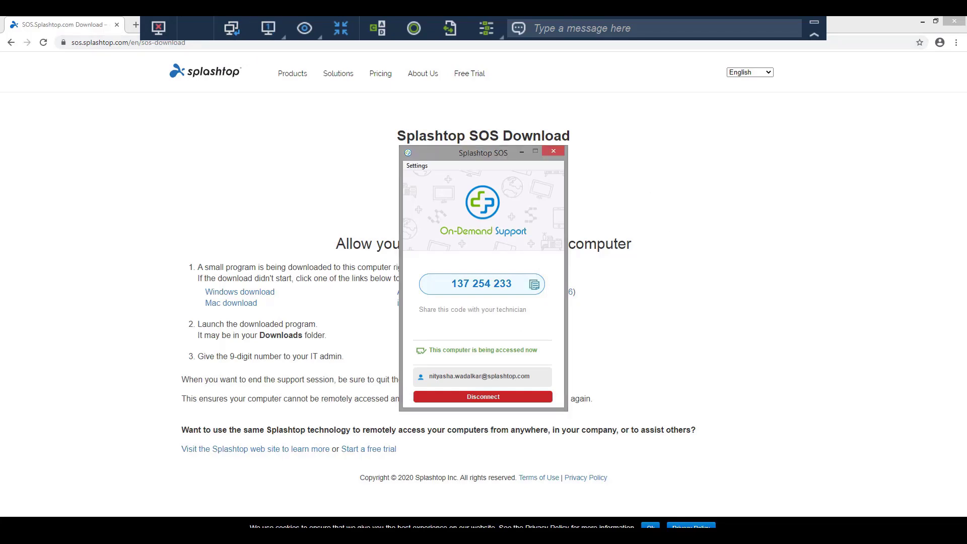
key(super)
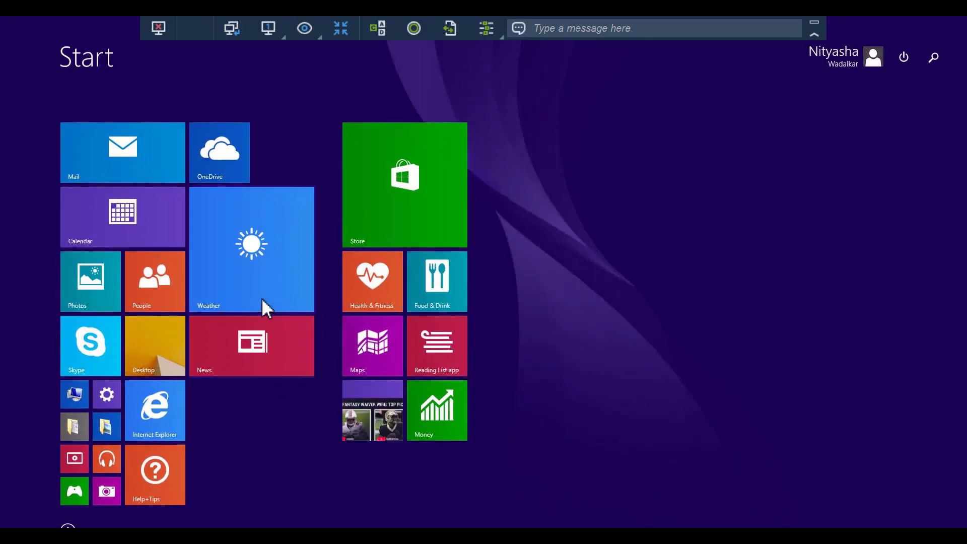
click(169, 32)
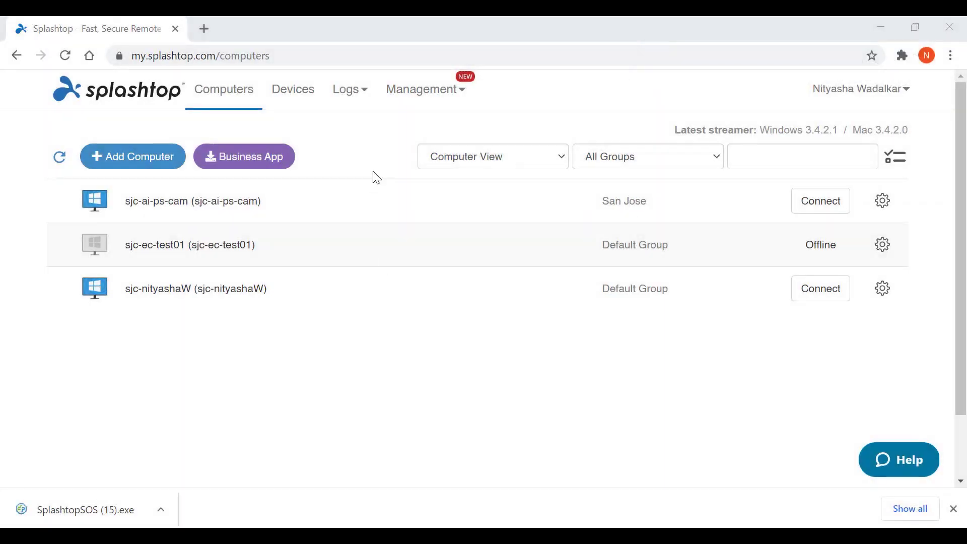
Check the Logs categories, then open splashtop.com/enterprise and scroll down to its Key Features
click(352, 100)
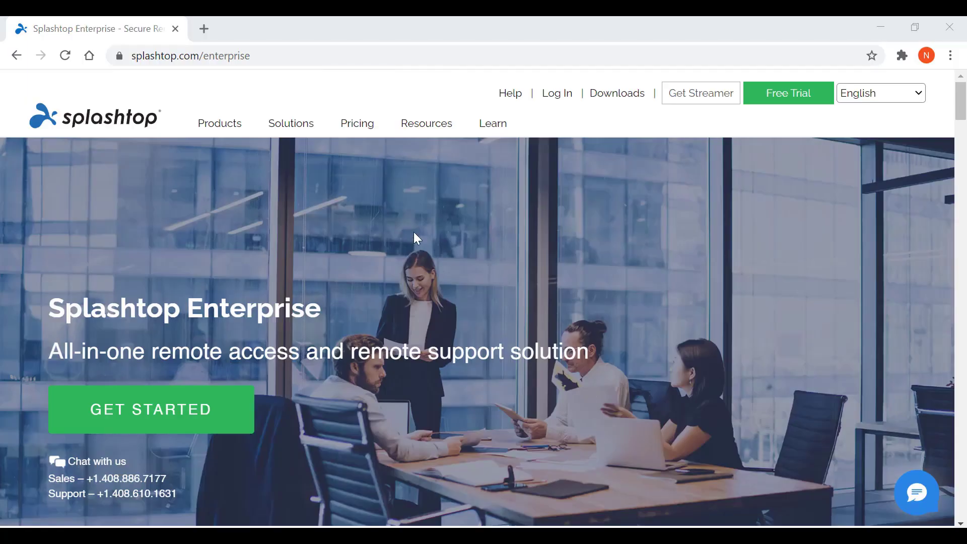
click(278, 52)
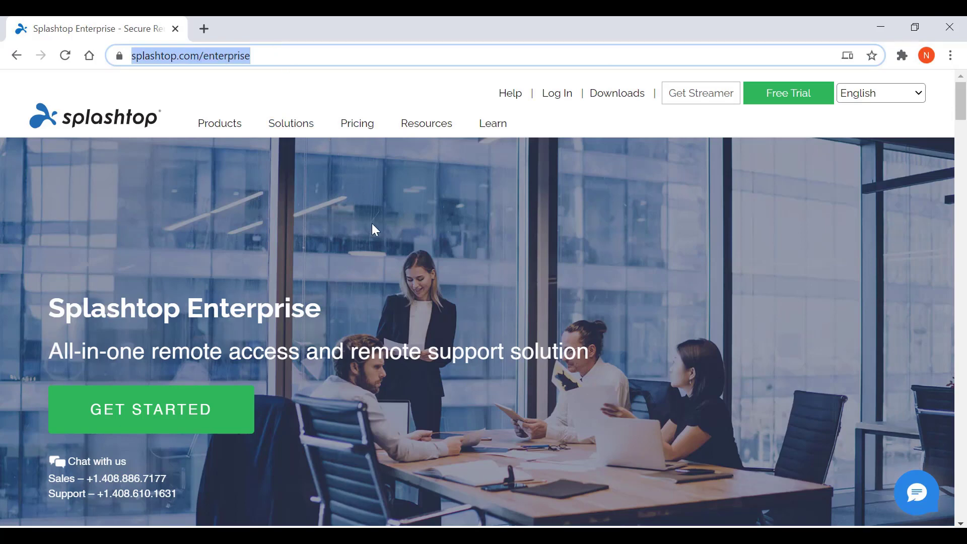
scroll(375, 230, down, 3)
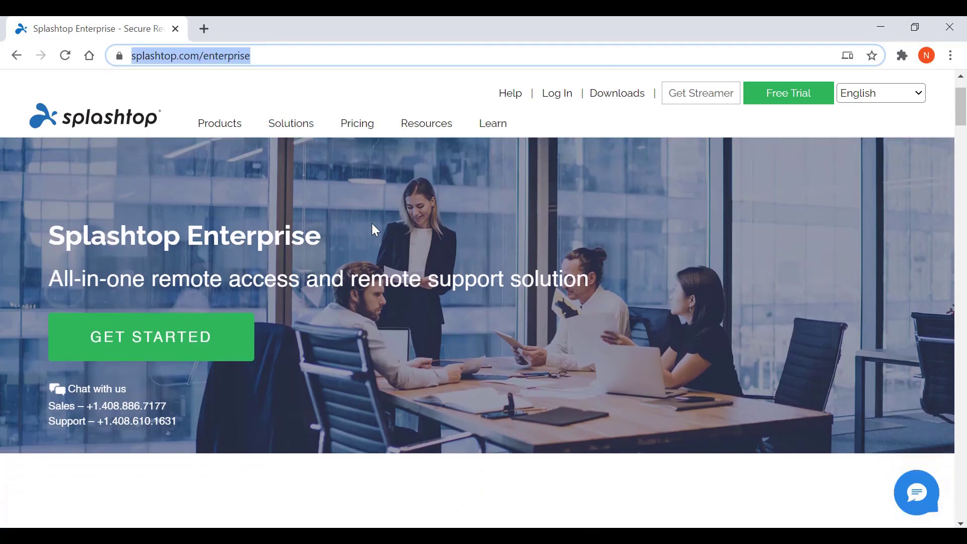
scroll(375, 230, down, 1)
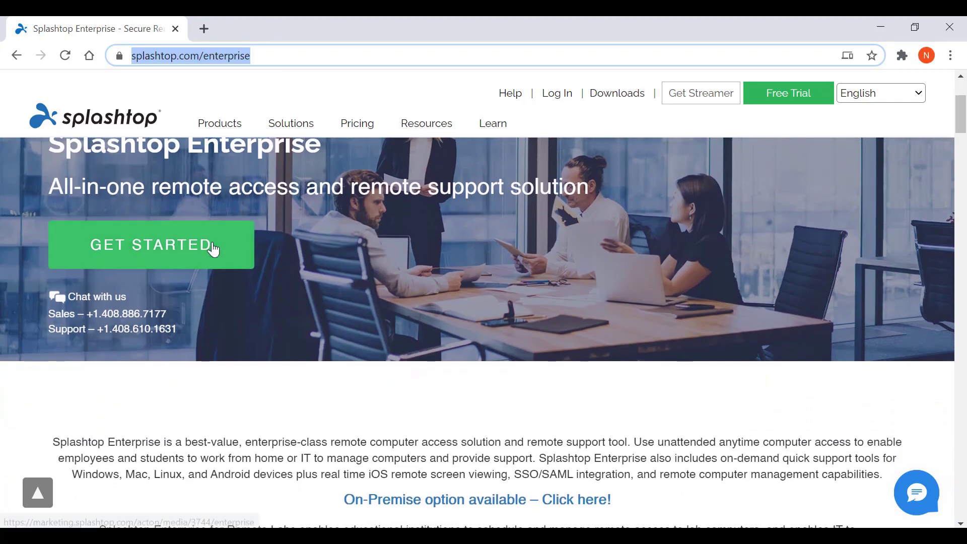
scroll(350, 322, down, 3)
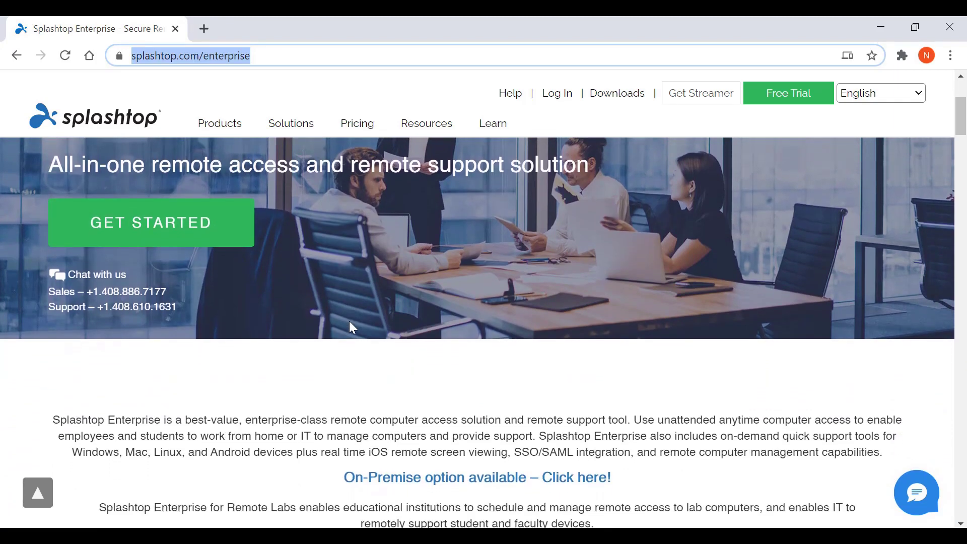
scroll(352, 328, down, 3)
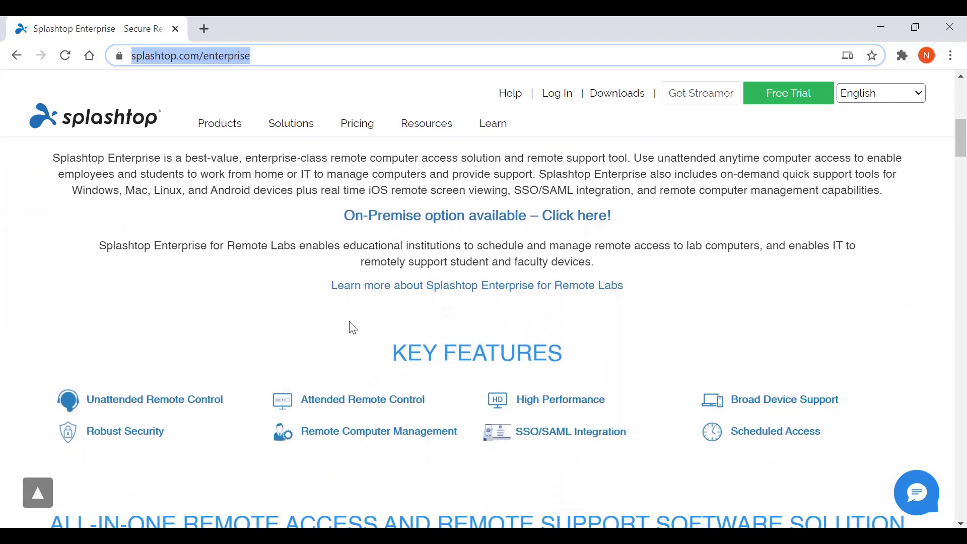
scroll(351, 326, down, 1)
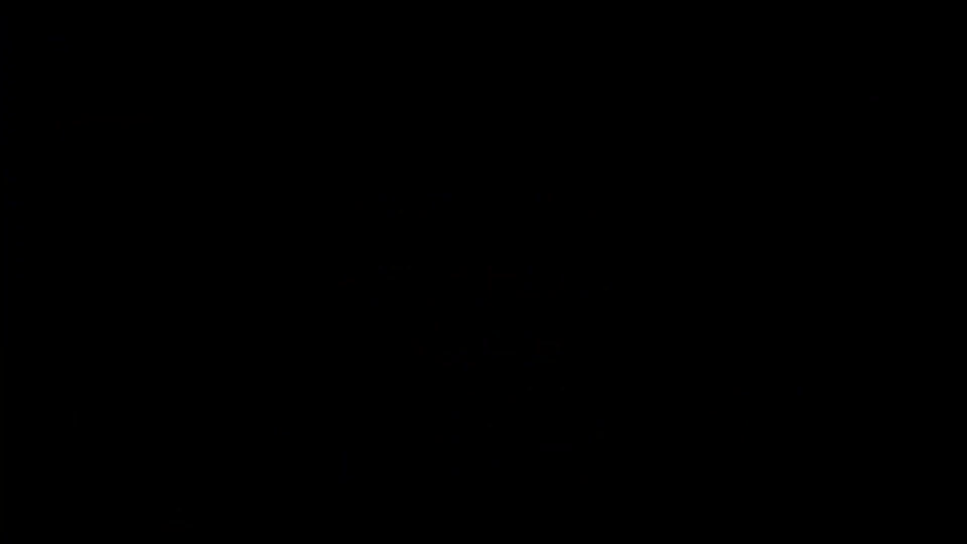